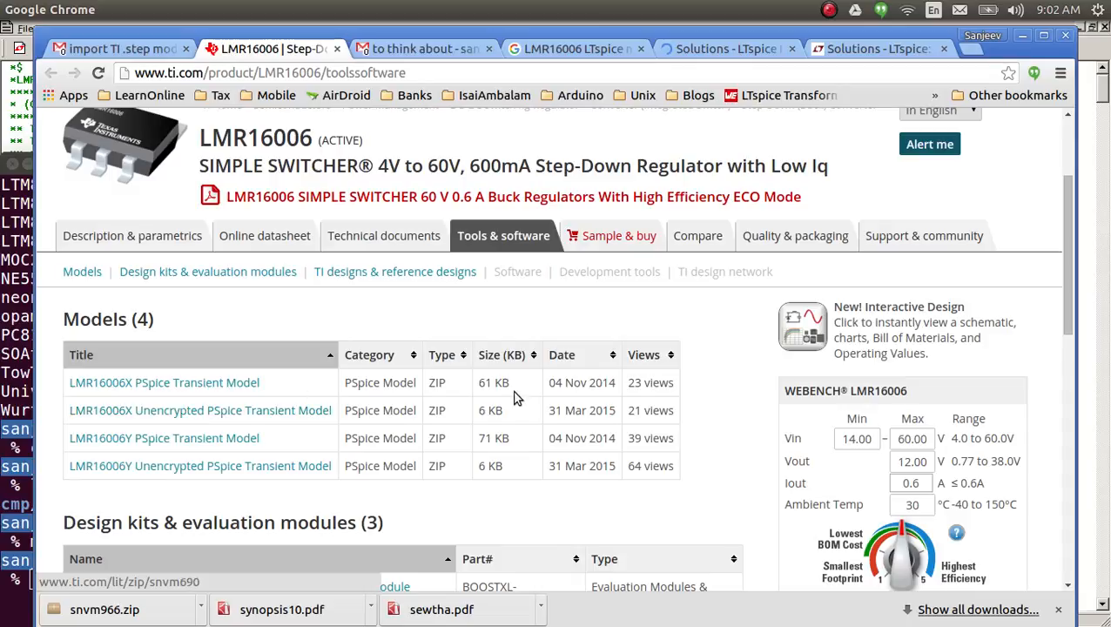
Step: Examine the PSpice transient models listed for the LMR16006, including the unencrypted LMR16006X entry
left_click_drag(398, 410, 364, 409)
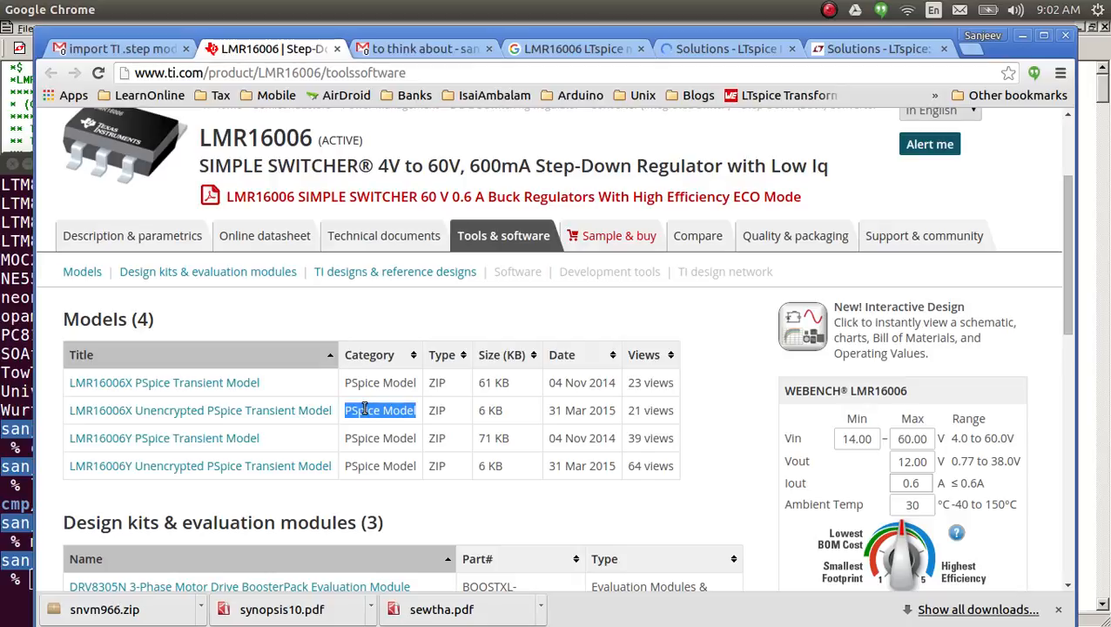
scroll(364, 409, "down", 2)
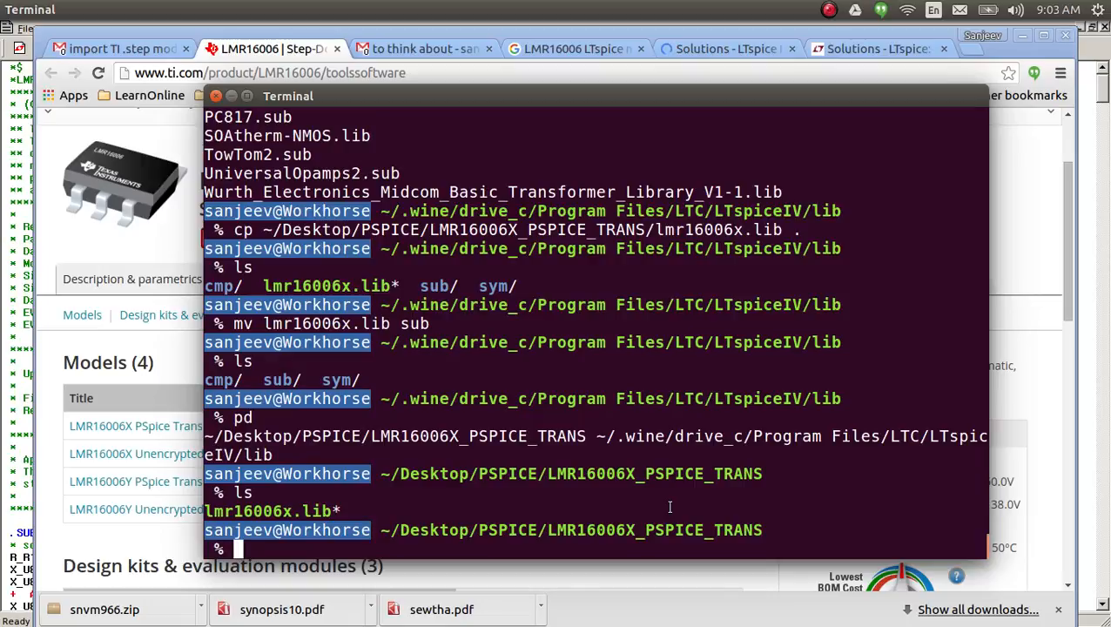
Step: Switch to the terminal and open the file lmr16006x.lib in vi
double_click(257, 511)
key("ctrl+c")
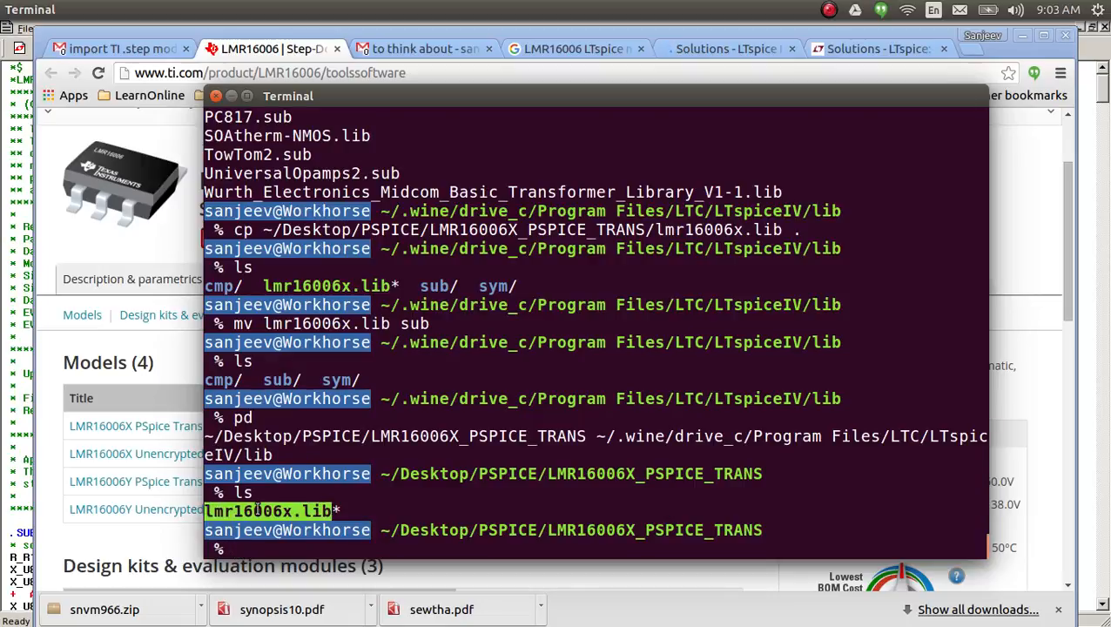
type("vi")
middle_click(650, 498)
key("Return")
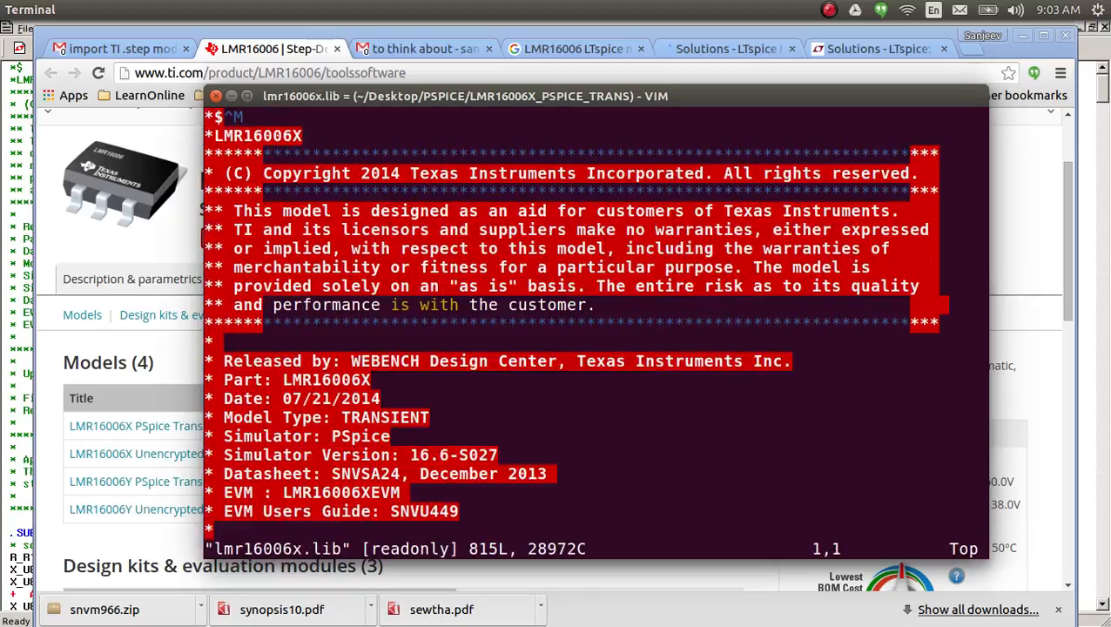
Step: Find the start of the LMR16006X_TRANS subcircuit and examine its .SUBCKT line with the pin names
key("Page_Down")
key("Page_Down")
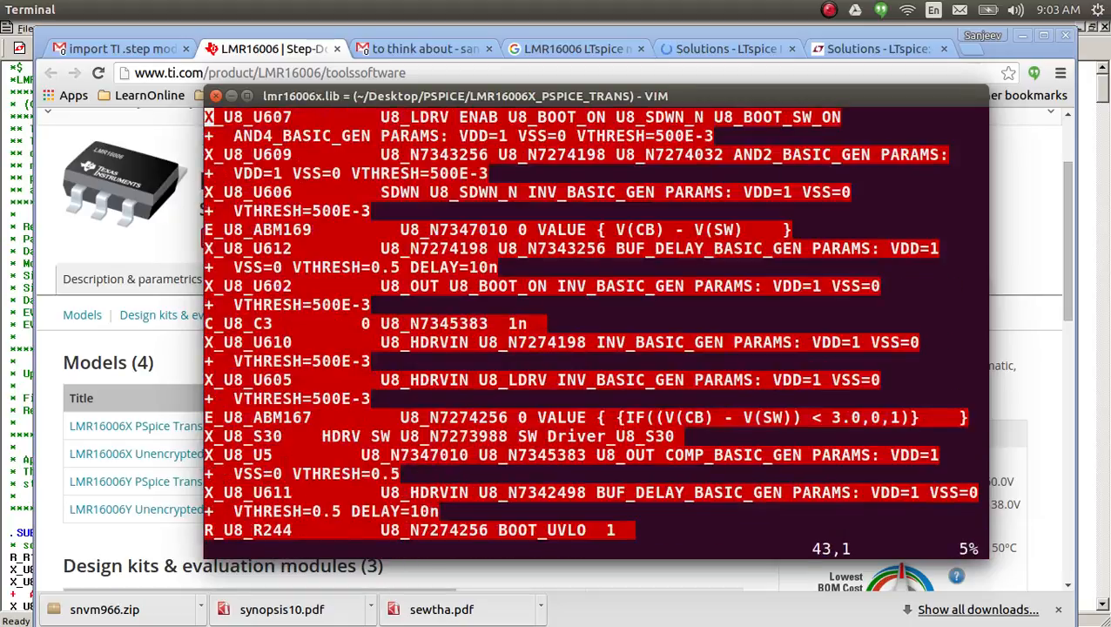
key("Up")
key("Up")
key("Up")
key("Up")
key("Up")
key("Up")
key("Up")
key("Up")
key("Up")
key("Up")
key("Up")
key("Up")
key("Up")
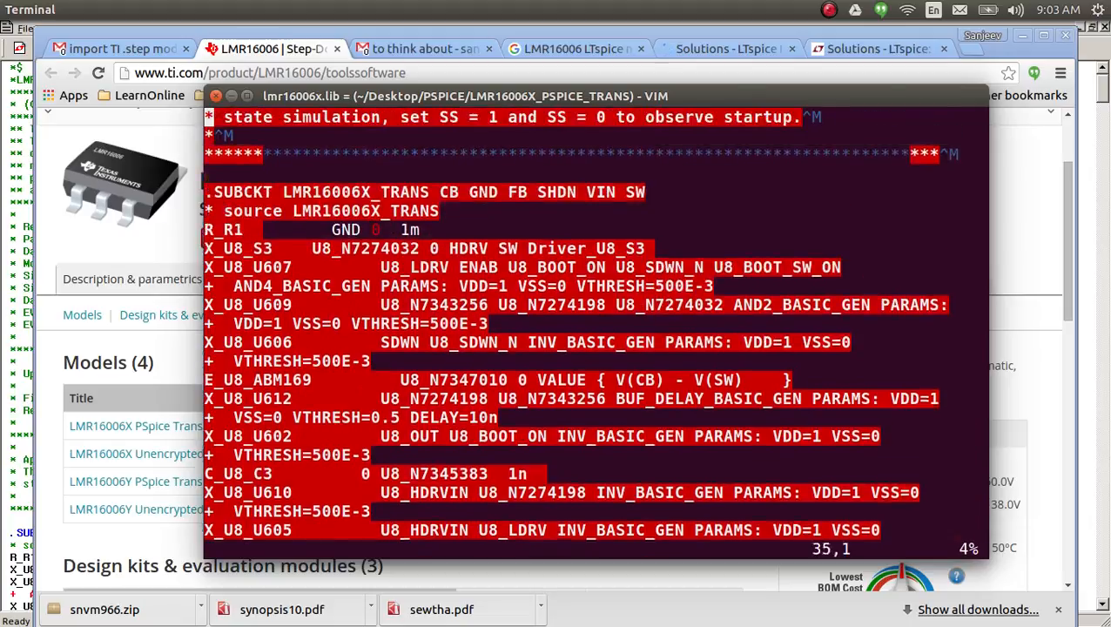
key("Down")
key("Down")
key("Down")
key("Down")
key("Down")
key("Down")
key("Down")
key("Down")
key("Down")
key("Down")
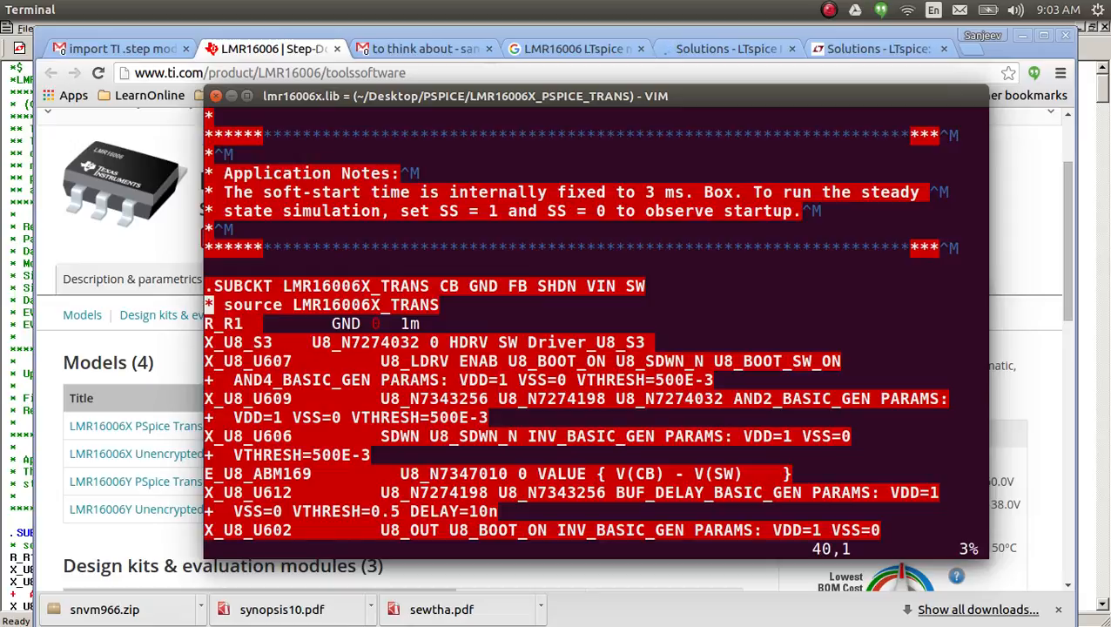
Step: Look through the body of the main subcircuit and the driver and oscillator subcircuits that follow it
key("ctrl+d")
key("ctrl+d")
key("ctrl+d")
key("ctrl+d")
key("ctrl+d")
key("ctrl+d")
key("ctrl+d")
key("ctrl+d")
key("ctrl+d")
key("ctrl+d")
key("ctrl+d")
key("ctrl+d")
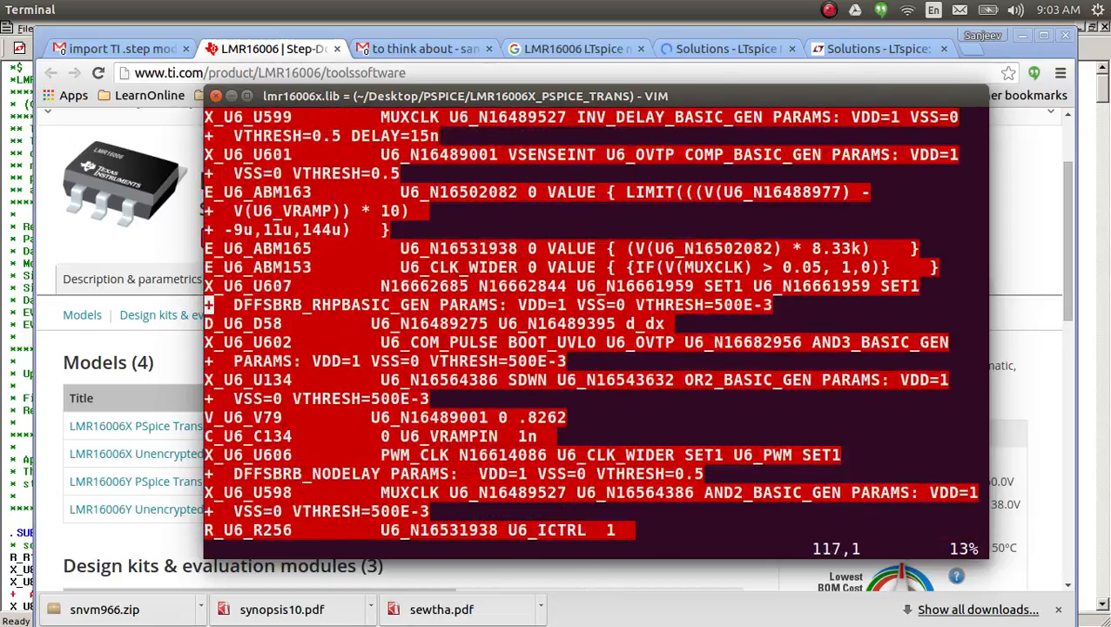
key("ctrl+d")
key("ctrl+d")
key("ctrl+d")
key("ctrl+d")
key("ctrl+d")
key("ctrl+d")
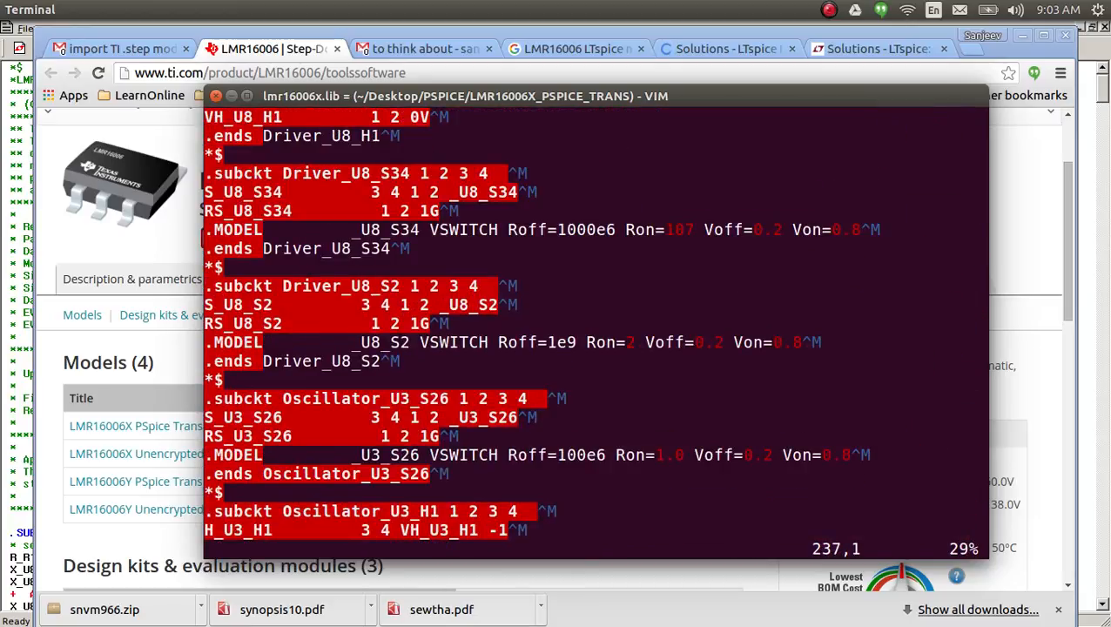
Step: Return to line 1 and read through the header to the main subcircuit, highlighting the Driver_U8_S3 reference
type(":1")
key("Return")
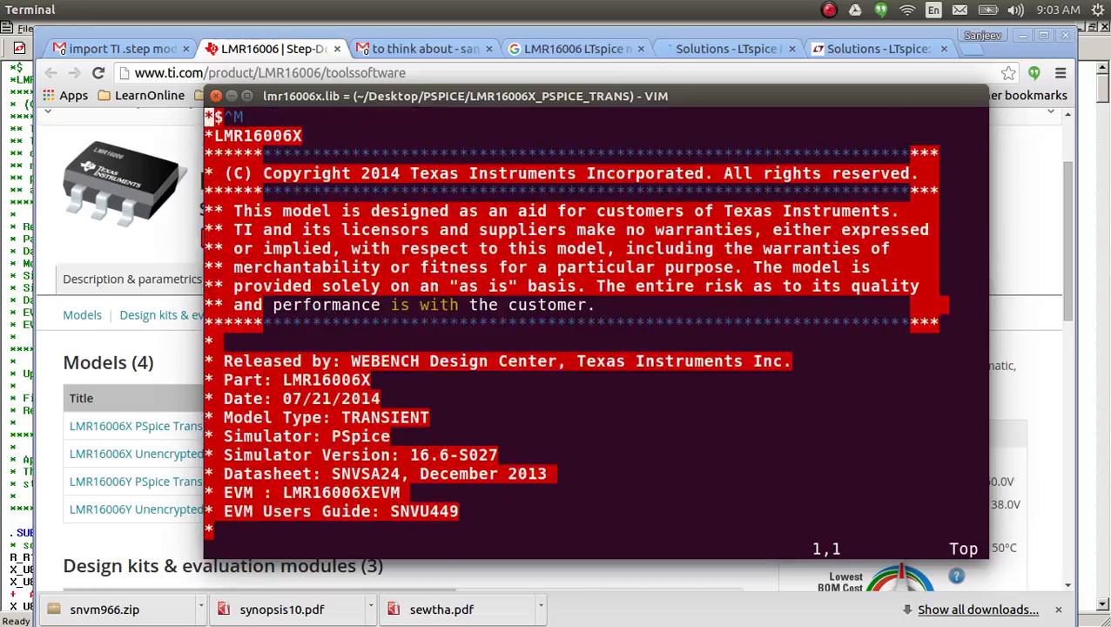
key("j")
key("j")
key("j")
key("j")
key("j")
key("j")
key("j")
key("j")
key("j")
key("j")
key("j")
key("j")
key("j")
key("j")
key("j")
key("j")
key("j")
key("j")
key("j")
key("j")
key("j")
key("j")
key("j")
key("j")
key("j")
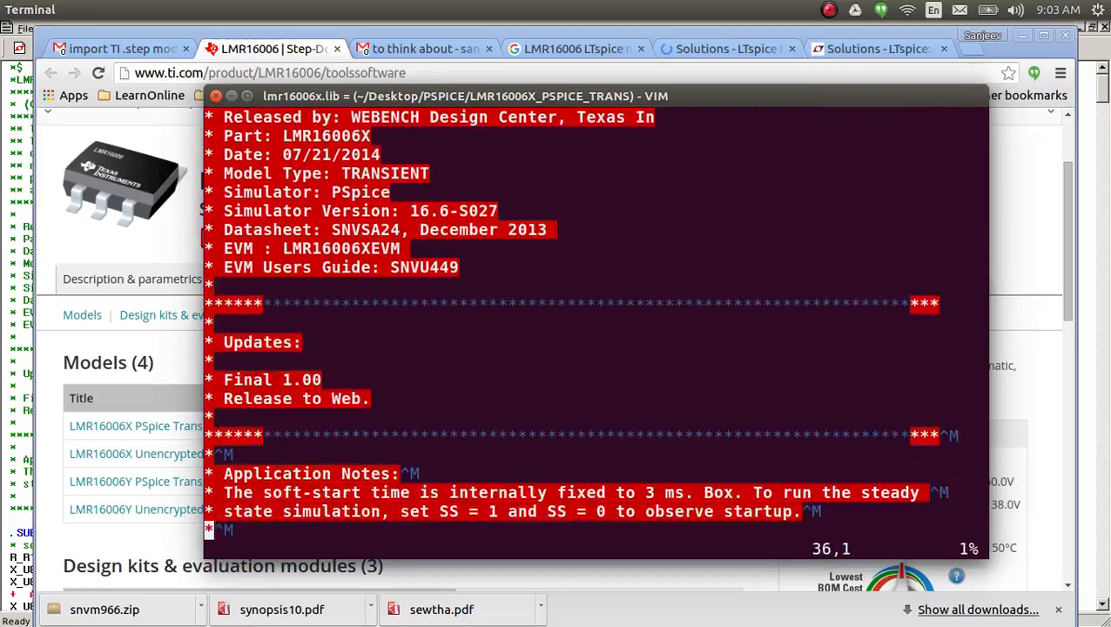
key("j")
key("j")
key("j")
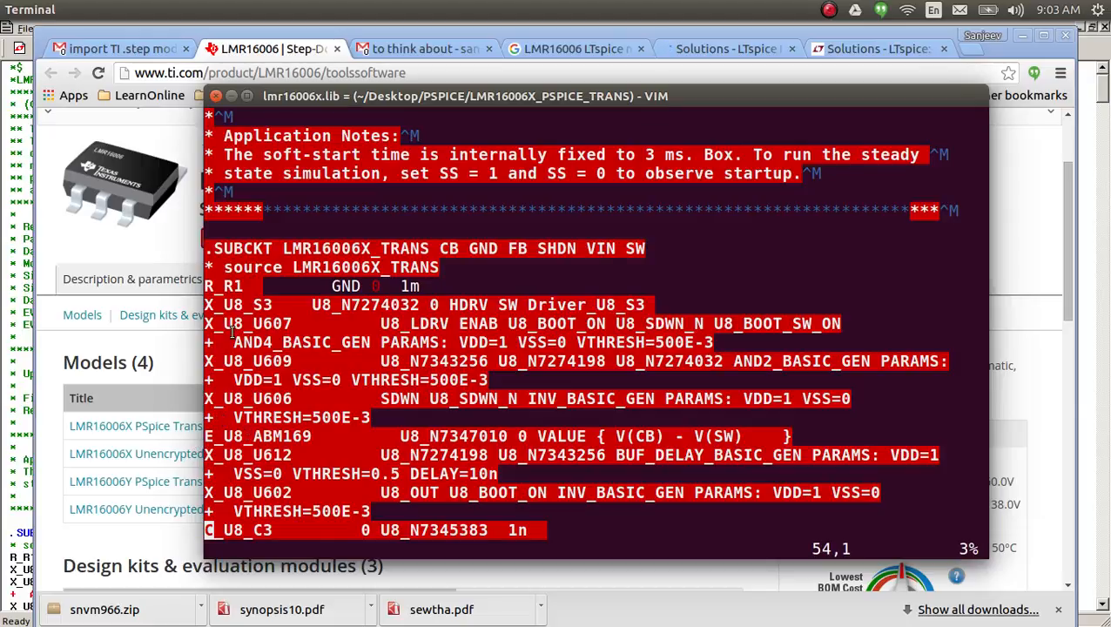
double_click(612, 304)
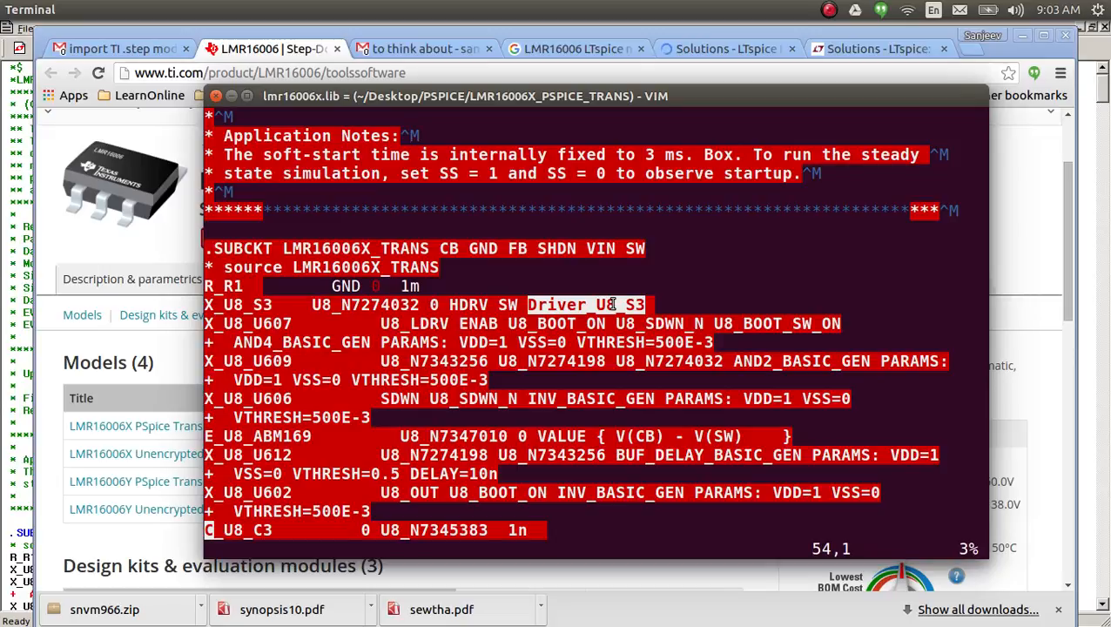
Step: Examine the application notes above the main subcircuit, highlighting the wording about the internal soft-start time
key("Up")
key("Up")
key("Up")
key("Up")
key("Up")
key("Up")
key("Up")
key("Up")
key("Up")
key("Up")
key("Up")
key("Up")
key("Up")
key("Up")
key("Up")
key("Up")
key("Up")
key("Up")
key("Up")
key("Up")
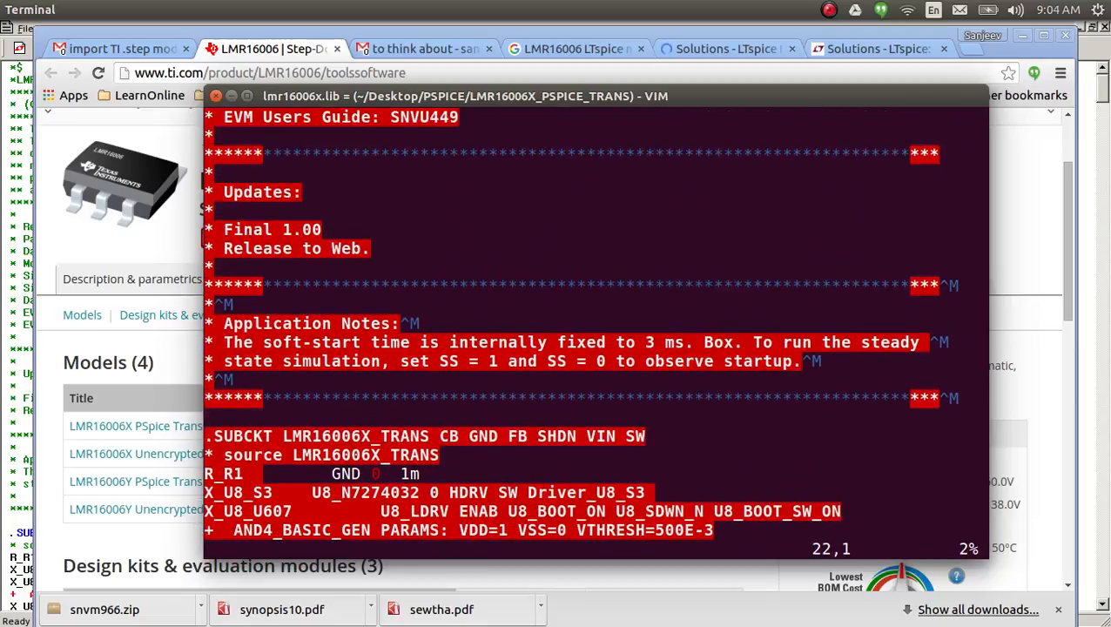
key("Down")
key("Down")
key("Down")
key("Down")
key("Down")
key("Down")
key("Down")
key("Down")
key("Down")
key("Down")
key("Down")
key("Down")
key("Down")
key("Down")
key("Up")
key("w")
key("w")
key("w")
key("w")
key("w")
key("w")
key("w")
key("w")
key("w")
key("Up")
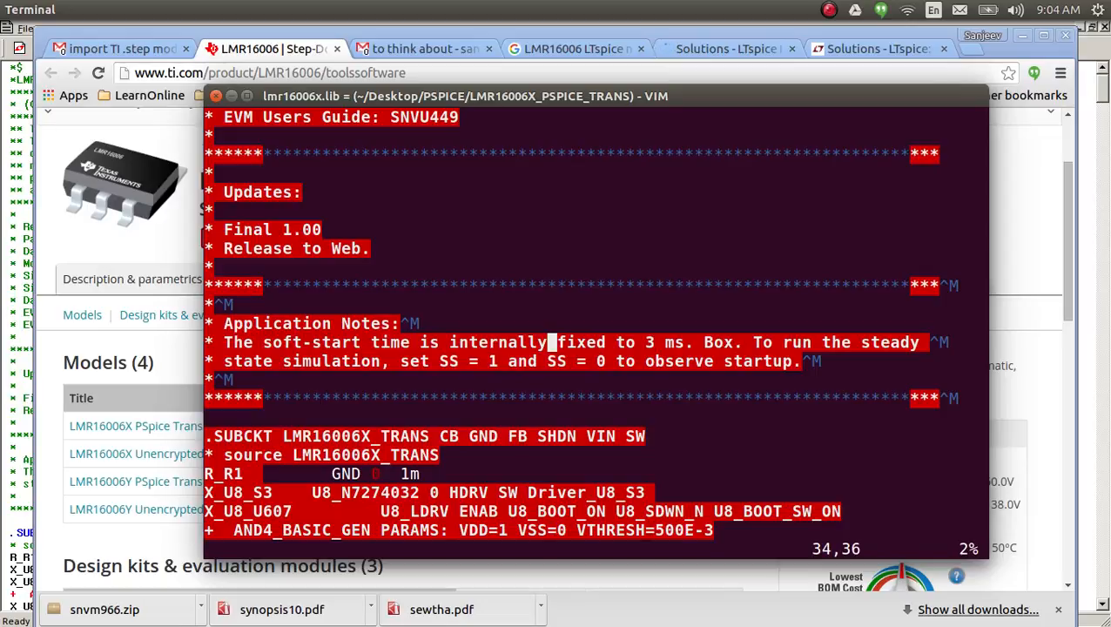
key("Down")
key("Down")
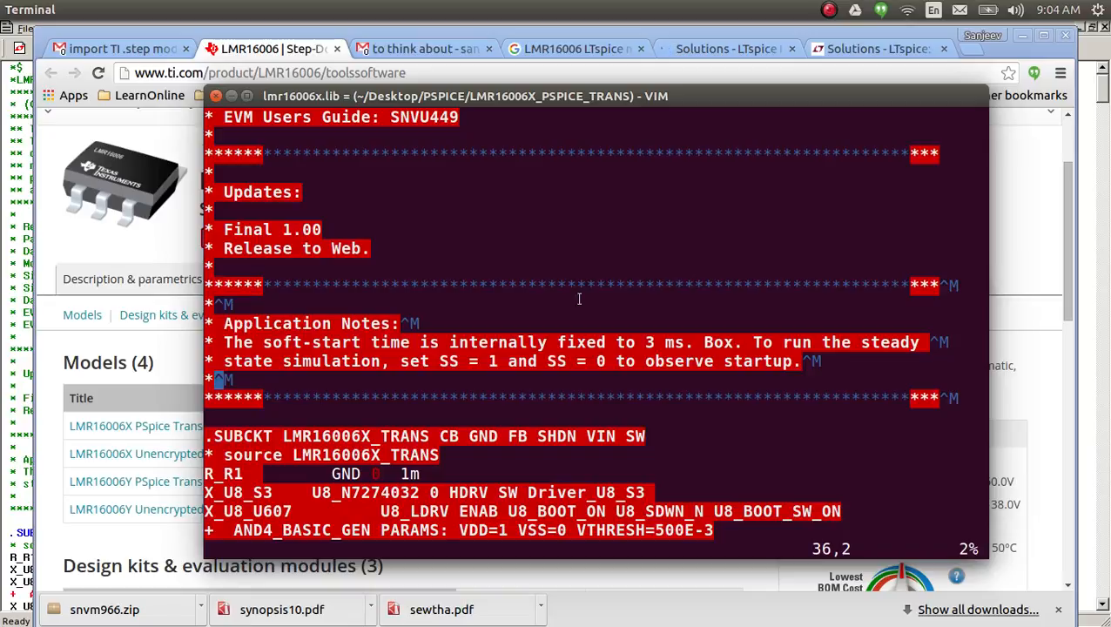
double_click(283, 345)
left_click_drag(283, 345, 513, 345)
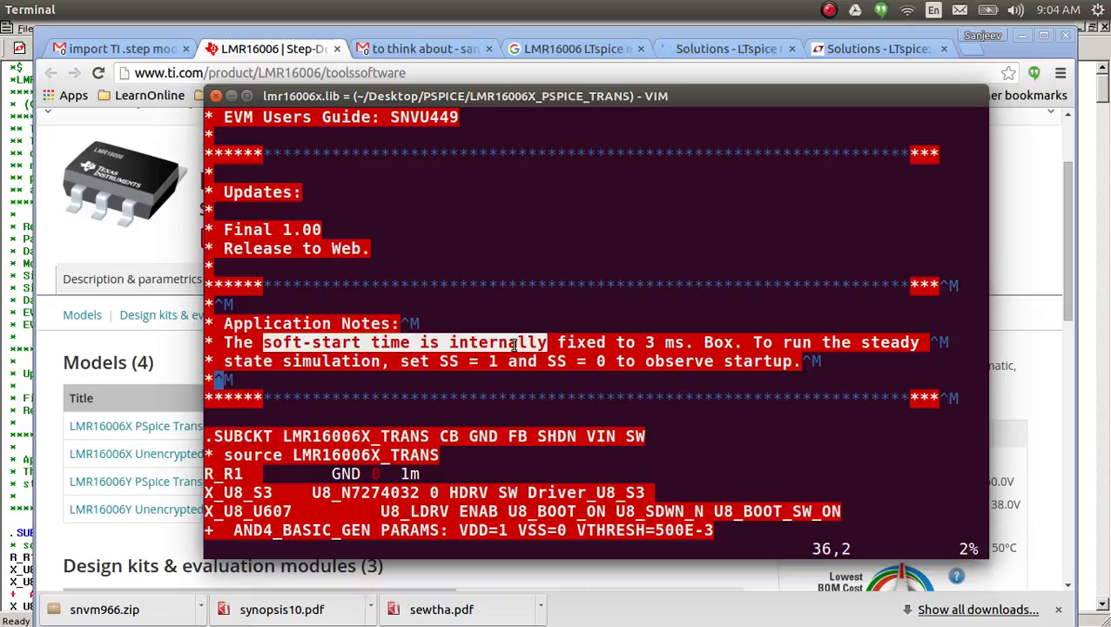
left_click(688, 343)
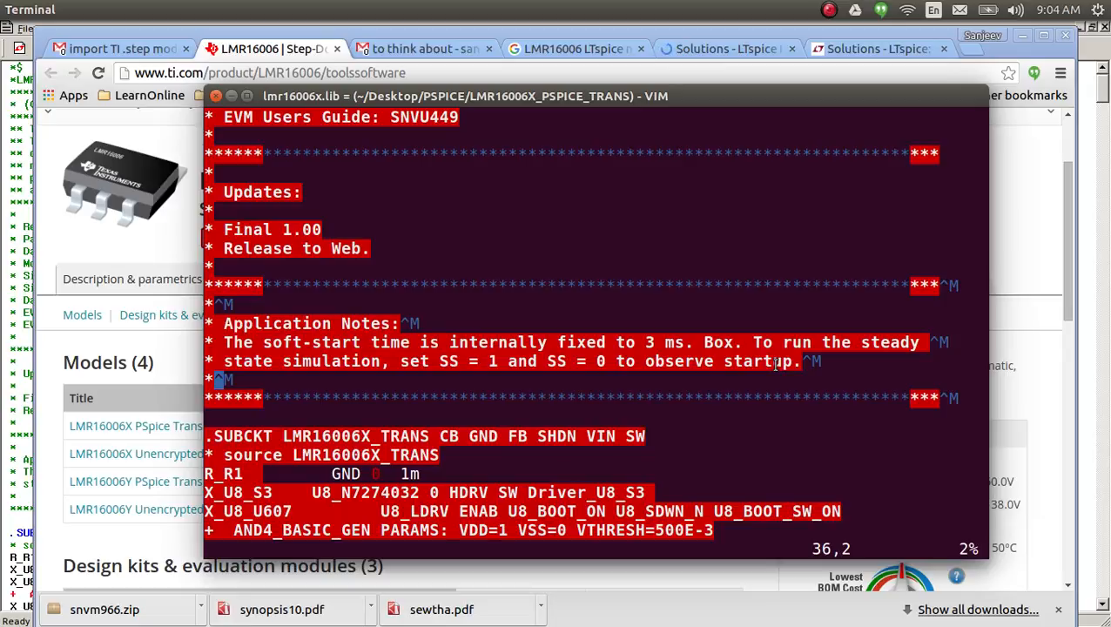
Step: Review the opening lines of the LMR16006X_TRANS subcircuit again and quit vi without saving
key("Return")
key("Return")
key("Return")
key("Return")
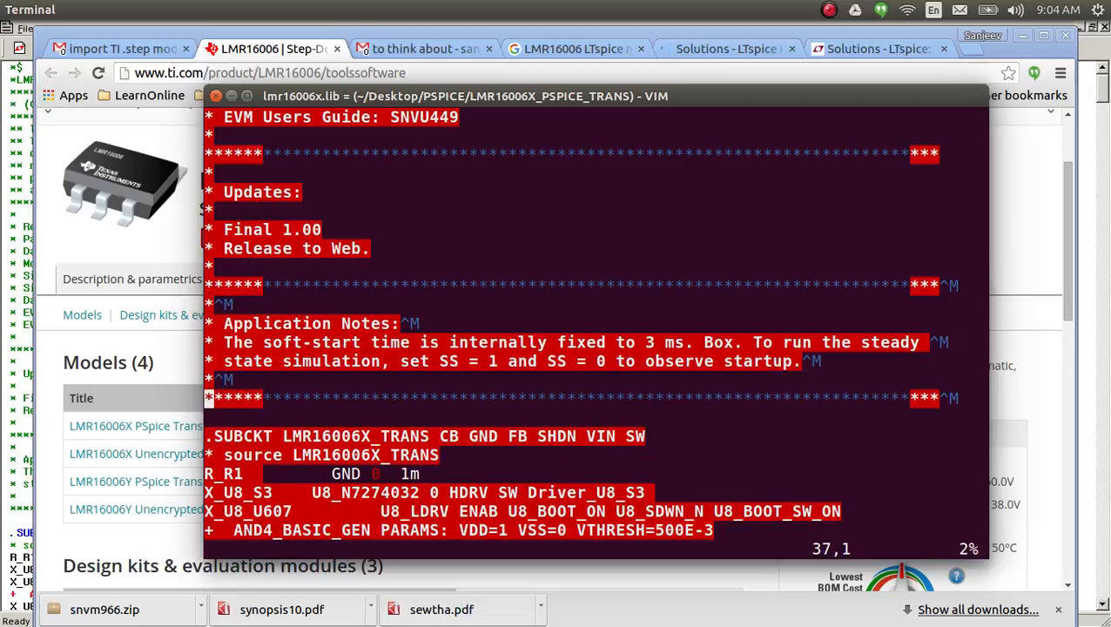
type(":$")
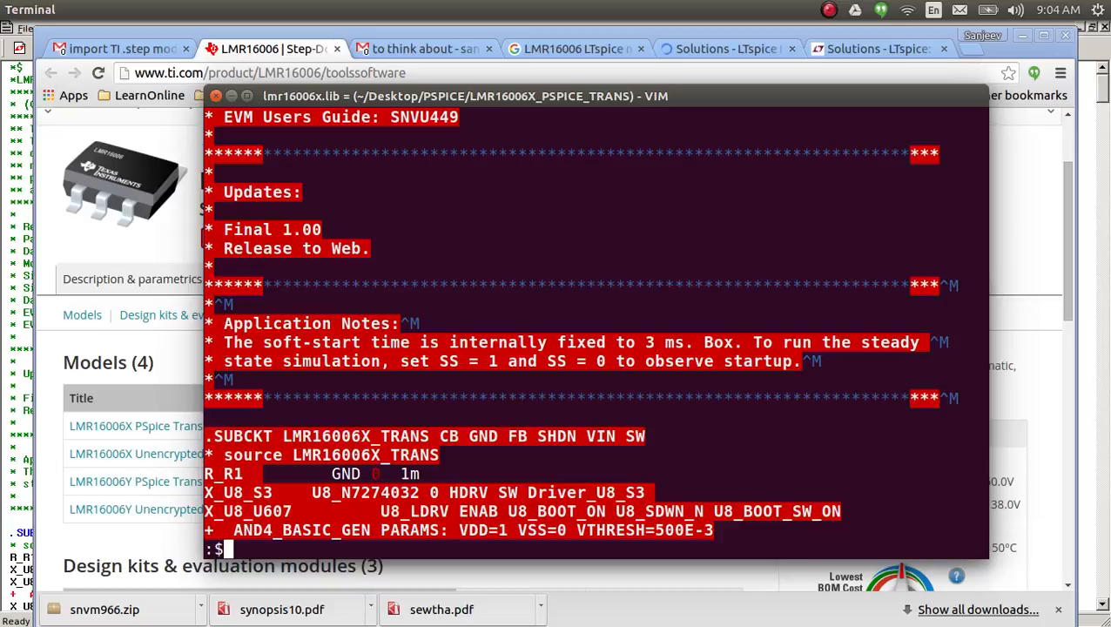
key("BackSpace")
key("BackSpace")
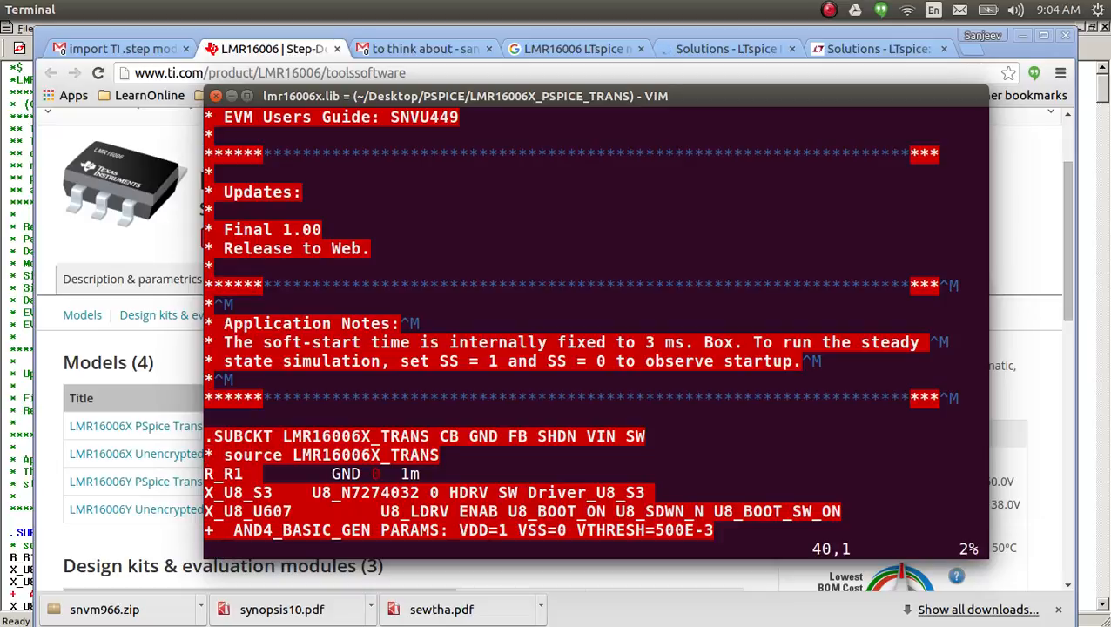
key("Return")
key("Return")
key("Return")
key("Return")
key("Return")
key("Return")
key("Return")
key("Return")
key("Return")
key("Return")
key("Return")
key("Return")
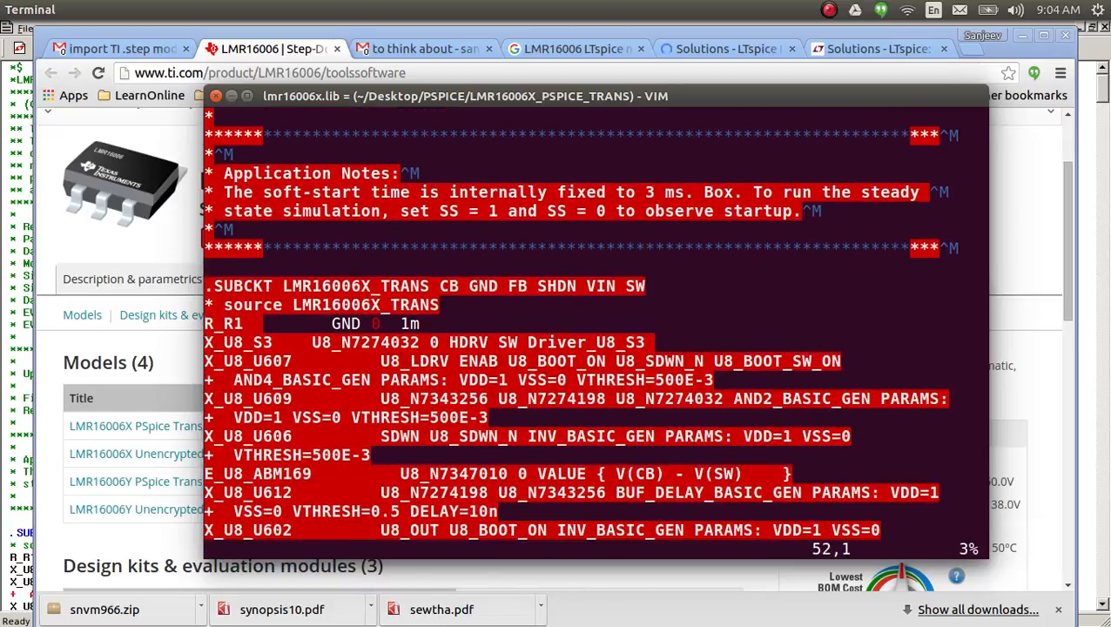
key("Up")
key("Up")
key("Up")
key("Up")
key("Up")
key("Up")
key("Up")
key("Up")
type(":q")
key("Return")
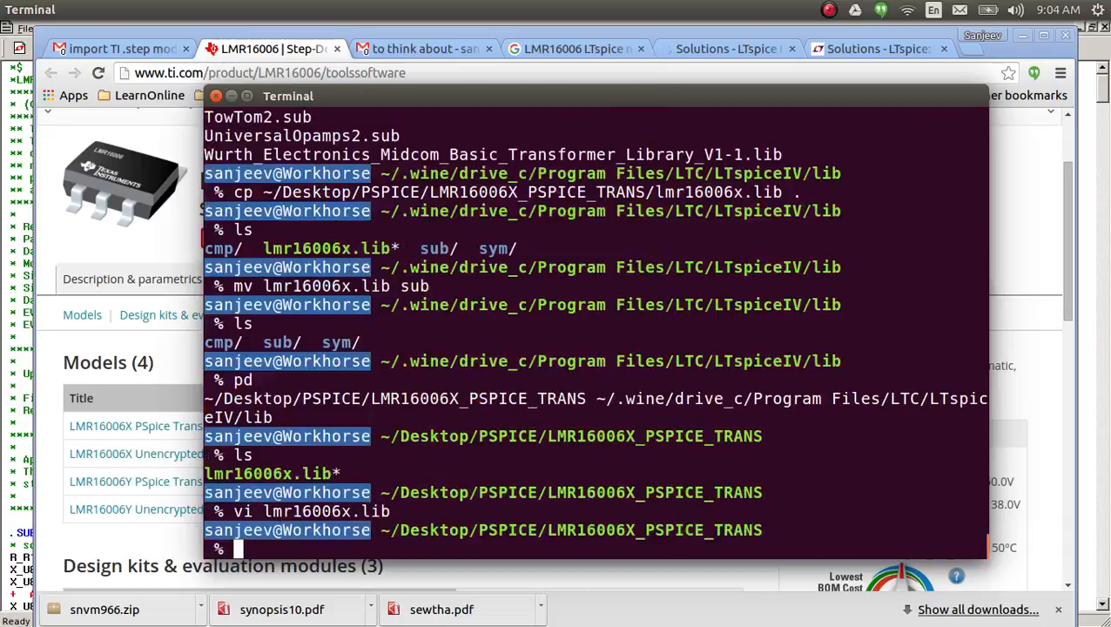
Step: Search lmr16006x.lib for every line containing SUBCKT
type("grep SU")
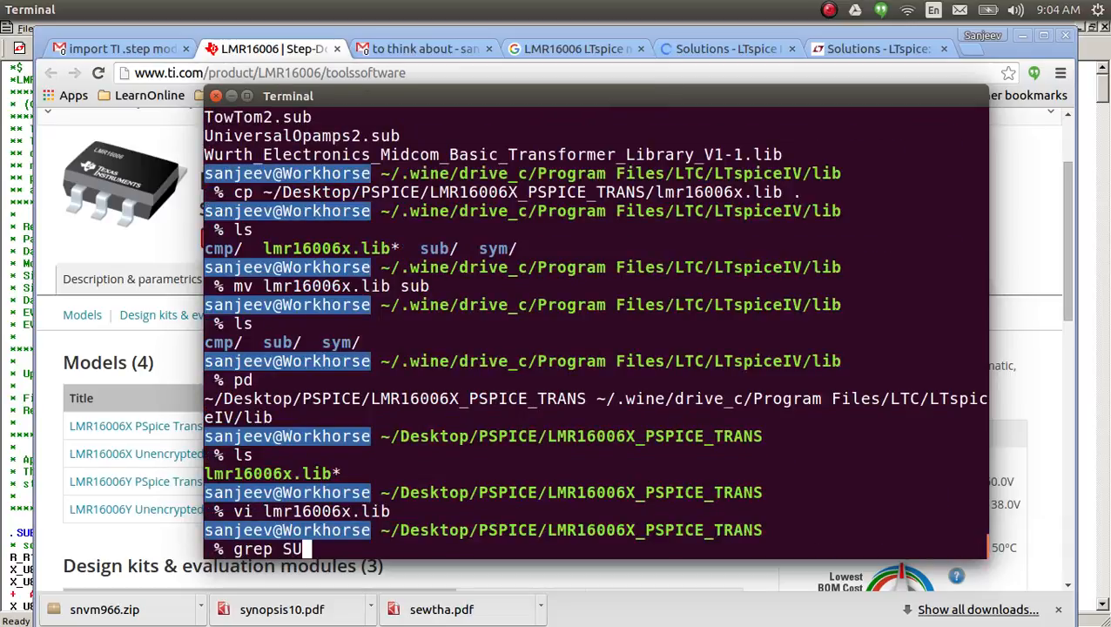
type("BCKTS")
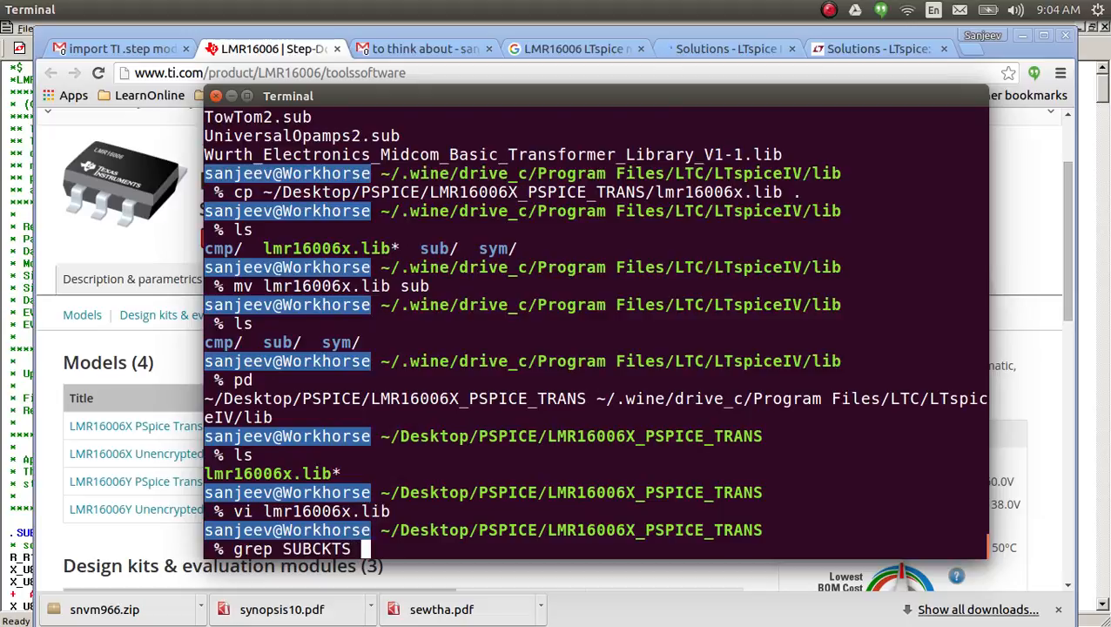
key("BackSpace")
type("*")
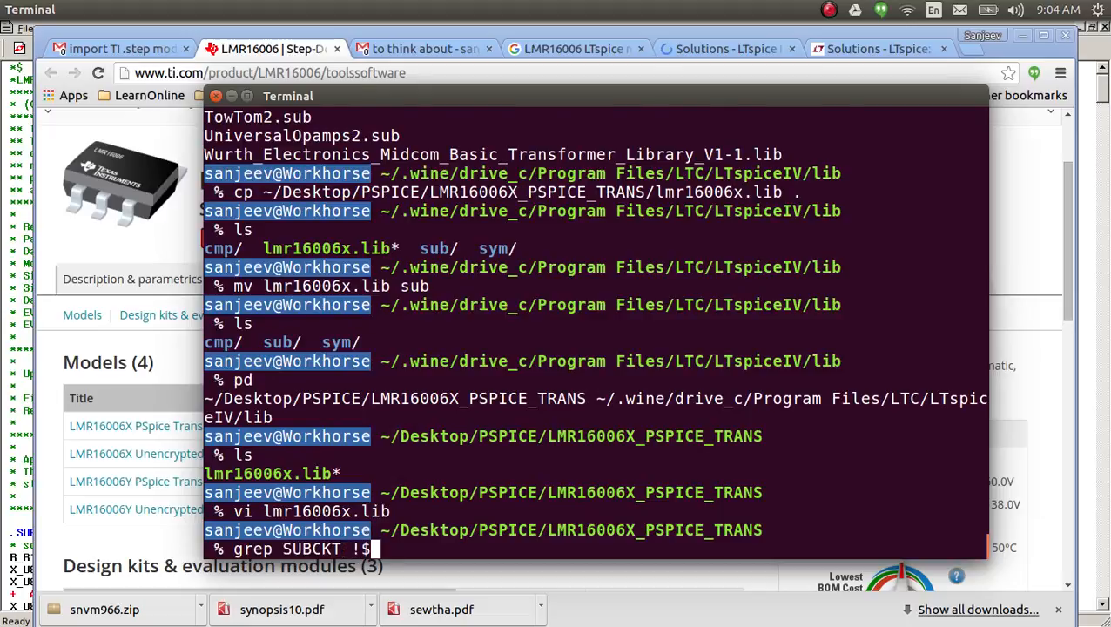
key("Return")
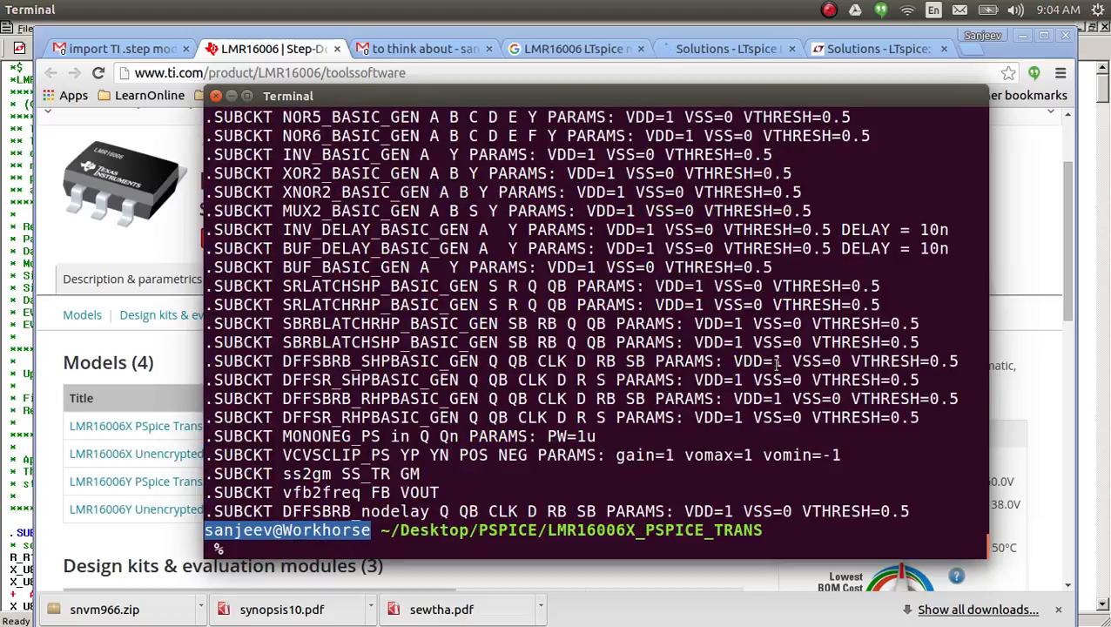
Step: Read through the listed subcircuit definitions, from LMR16006X_TRANS down to DFFSBRB_nodelay and back again
scroll(775, 362, "up", 2)
scroll(775, 362, "up", 7)
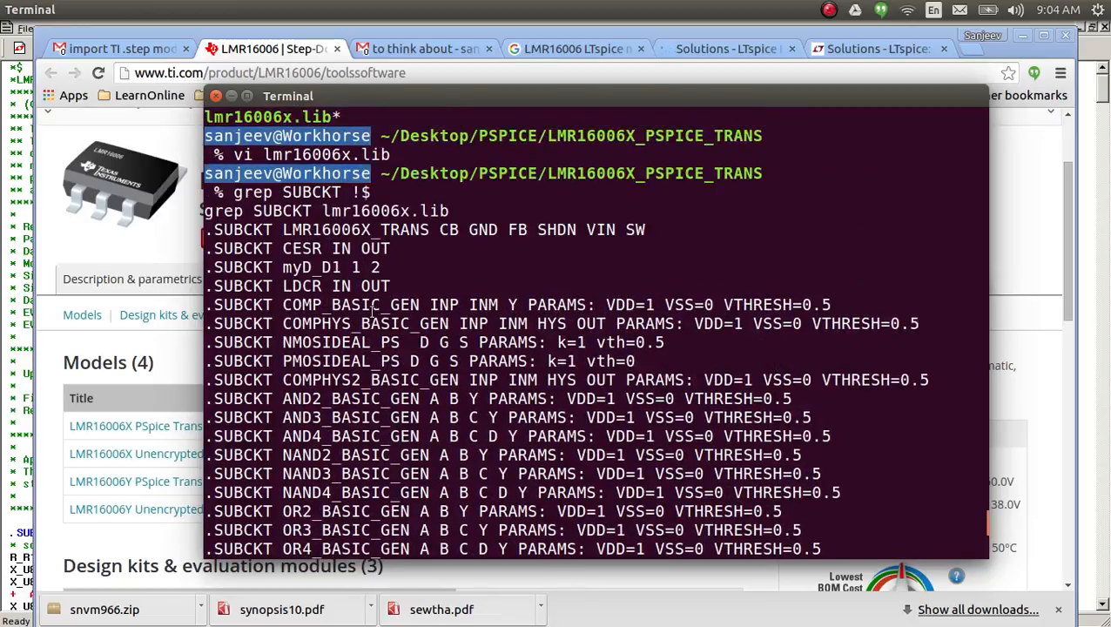
scroll(371, 352, "down", 1)
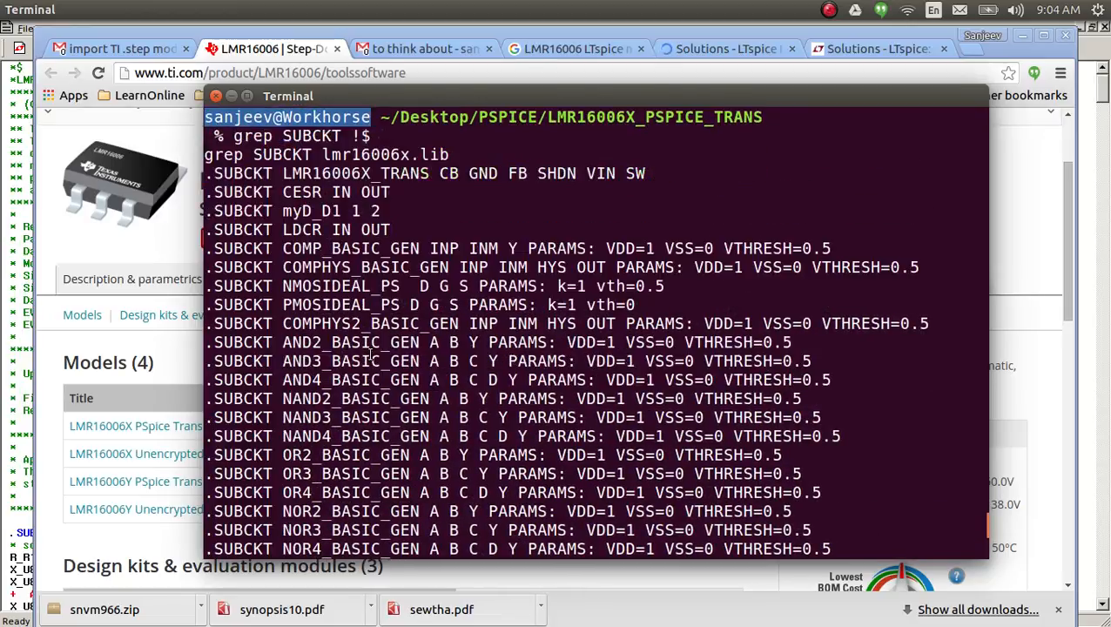
scroll(372, 356, "down", 1)
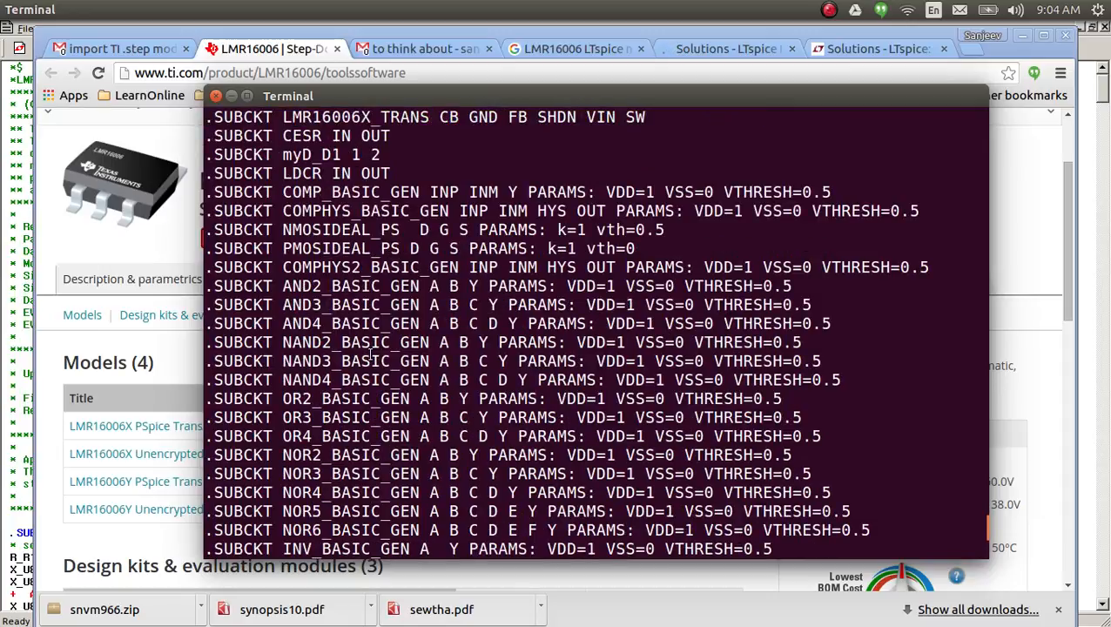
scroll(372, 352, "down", 4)
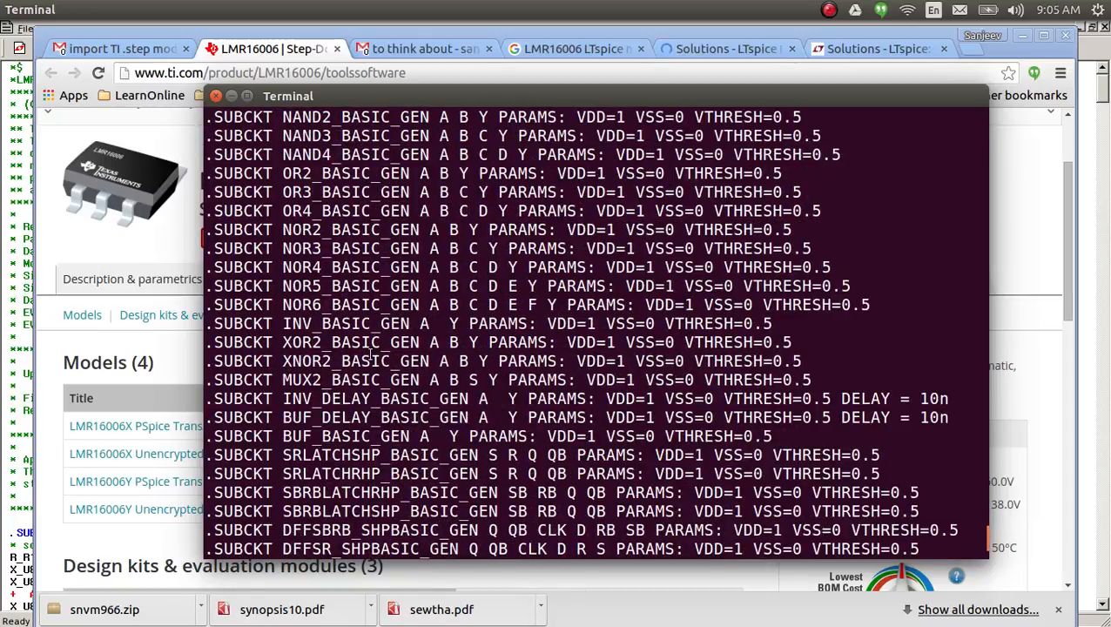
scroll(372, 355, "down", 2)
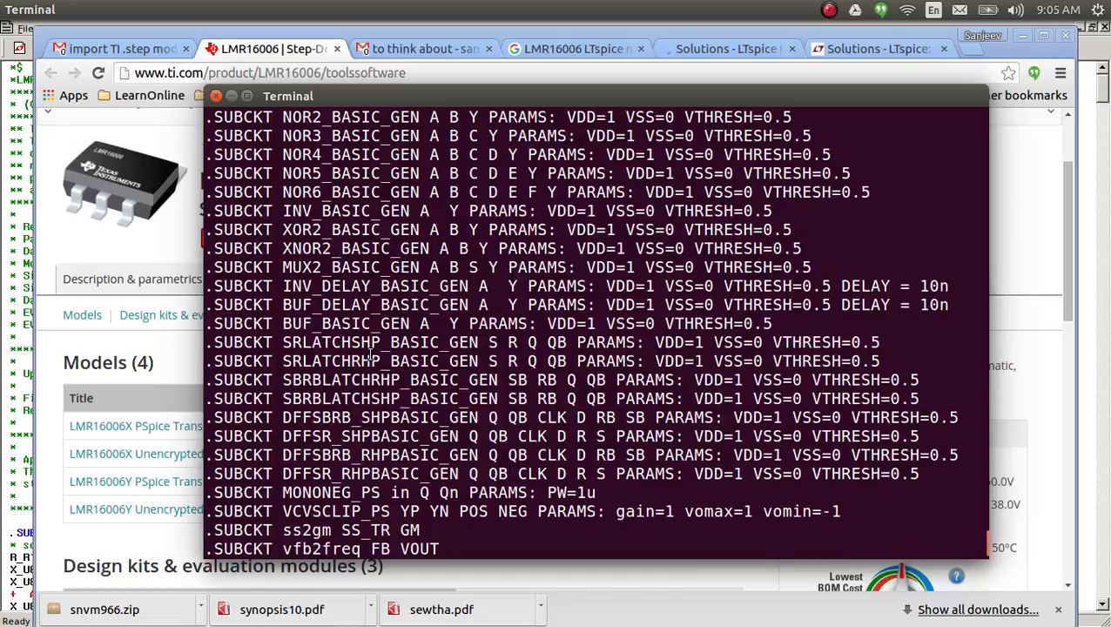
scroll(371, 353, "down", 1)
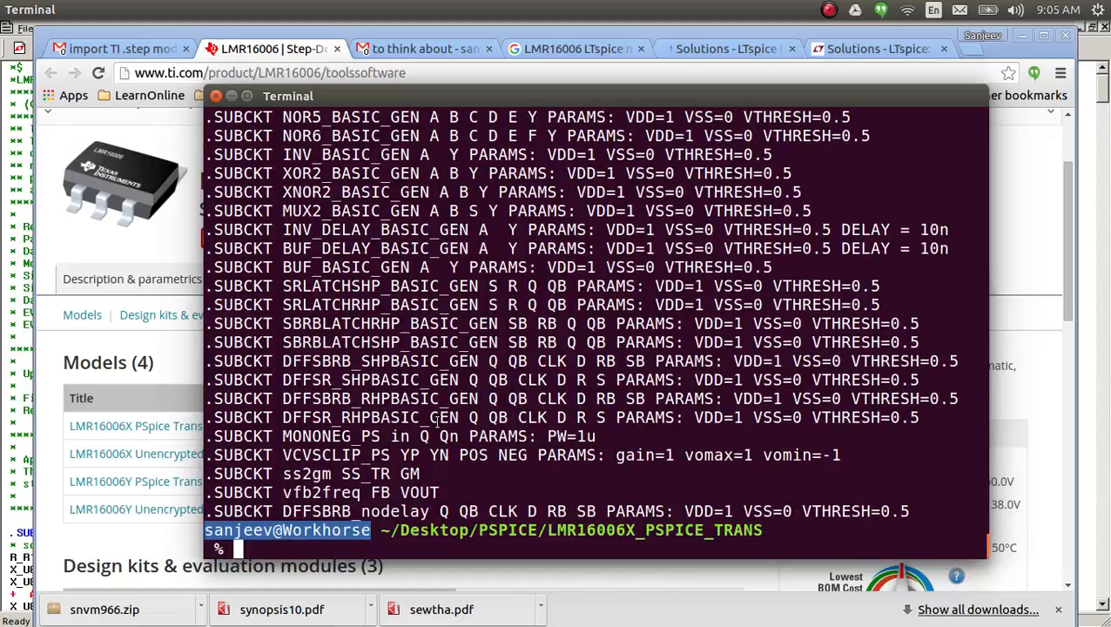
scroll(437, 418, "up", 3)
scroll(437, 418, "up", 4)
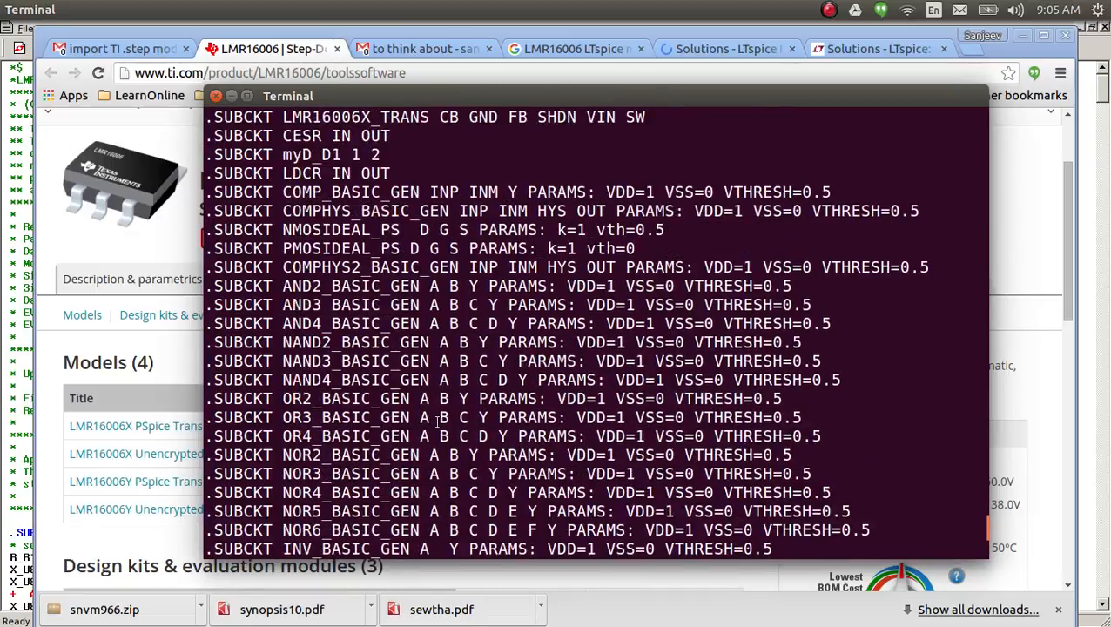
scroll(437, 418, "down", 7)
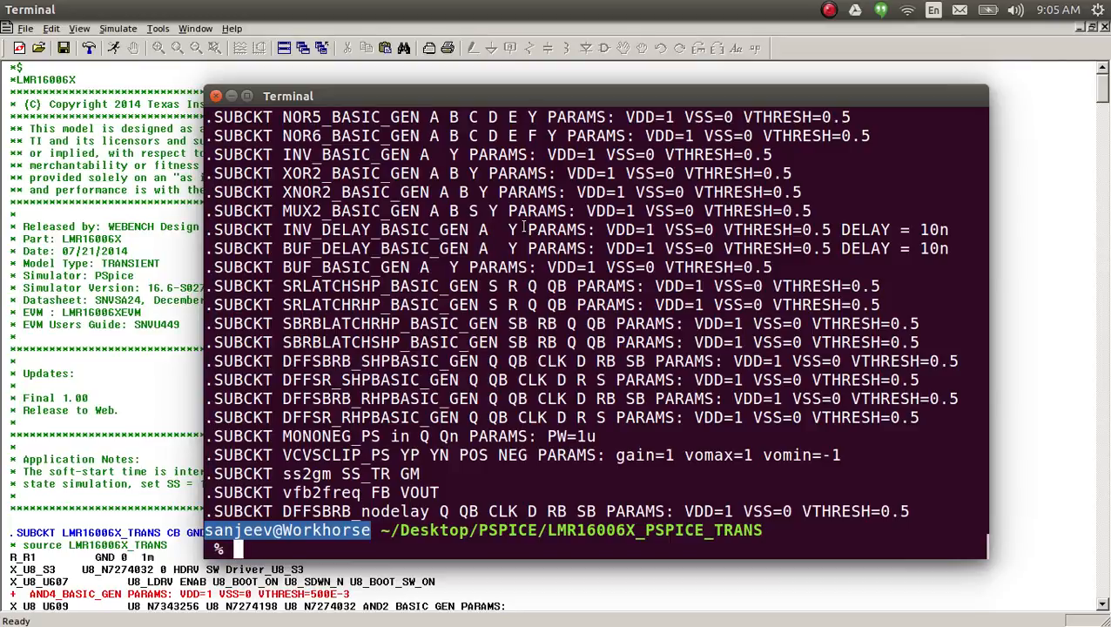
Step: Return to the LTspiceIV lib directory, list it, and enter its sub folder to list the files there
type("pd")
key("Return")
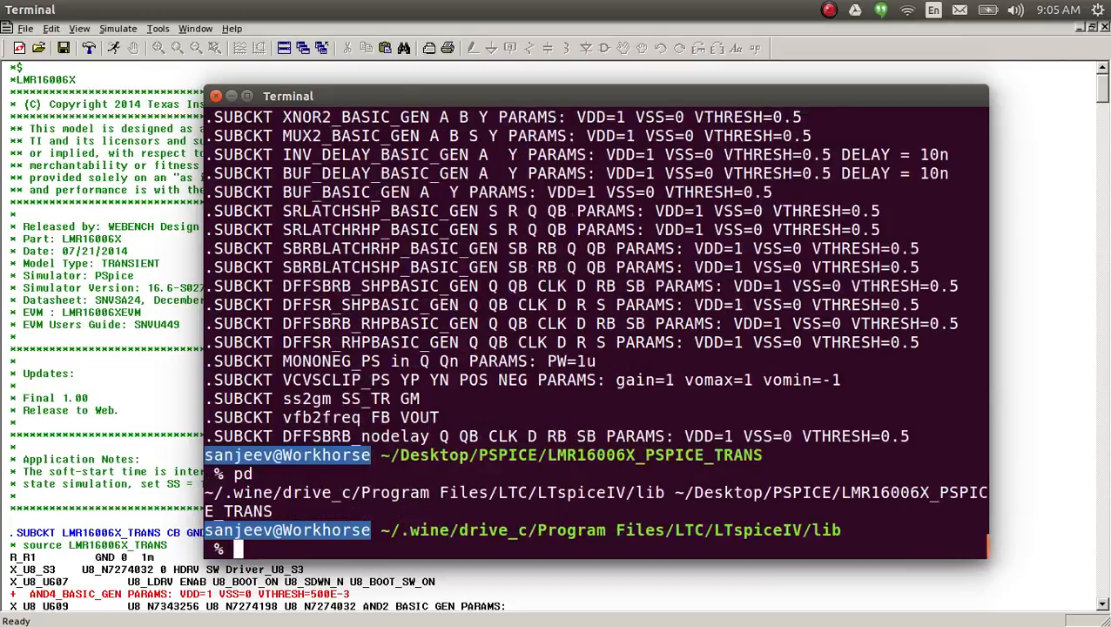
type("ls")
key("Return")
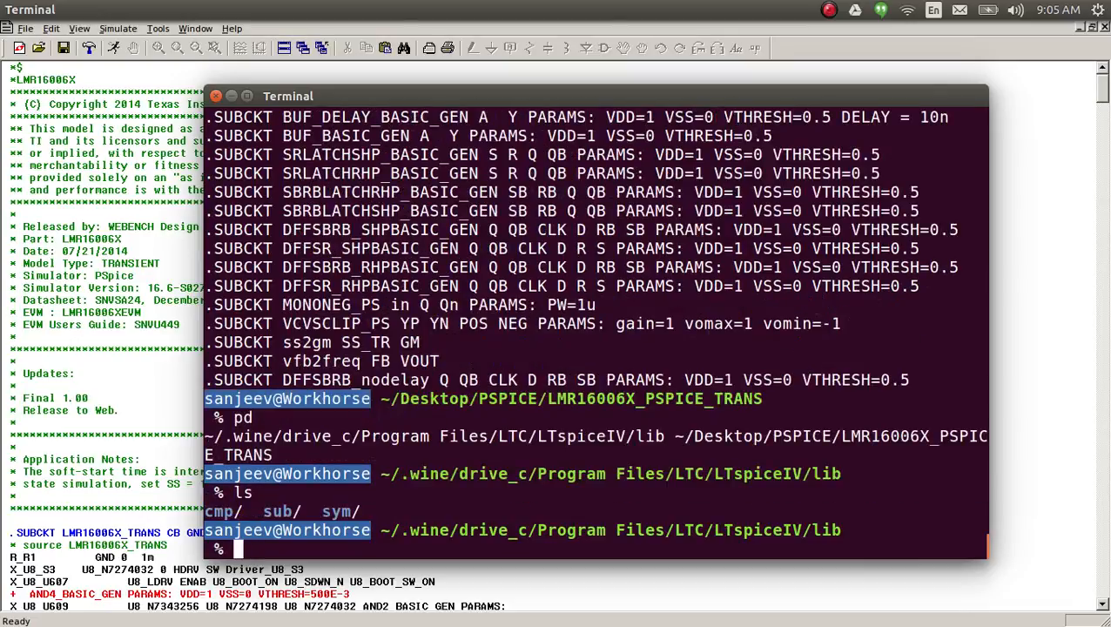
type("cd s")
key("Tab")
key("Return")
type("ls")
key("Return")
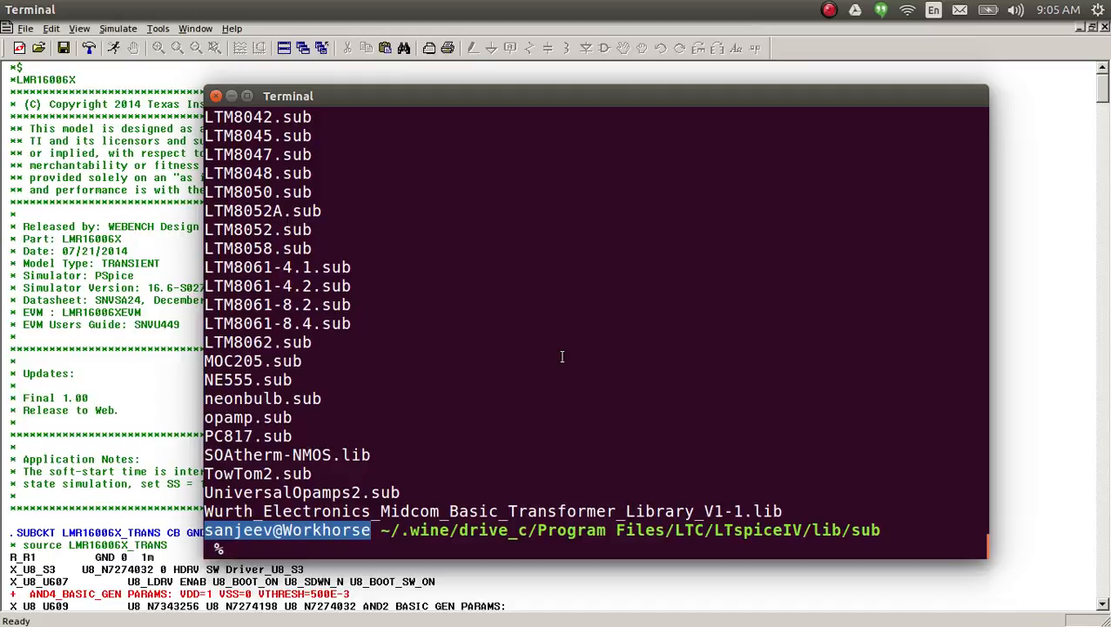
Step: Switch to LTspice and open lmr16006x.lib from the LMR16006X_PSPICE_TRANS folder with the file type set to All Files
left_click(181, 285)
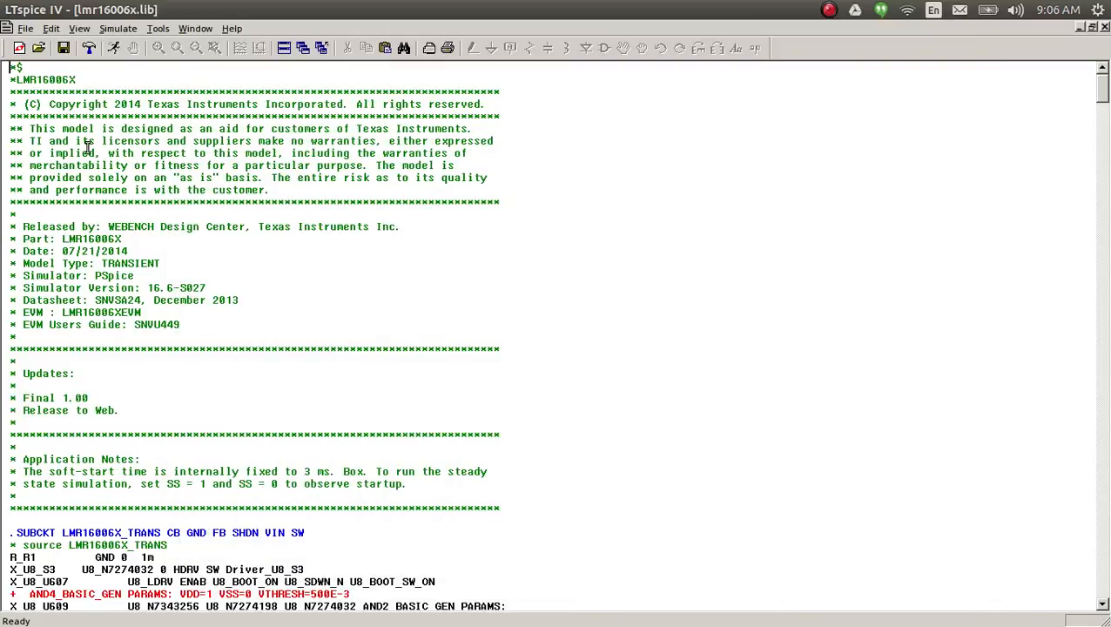
left_click(39, 48)
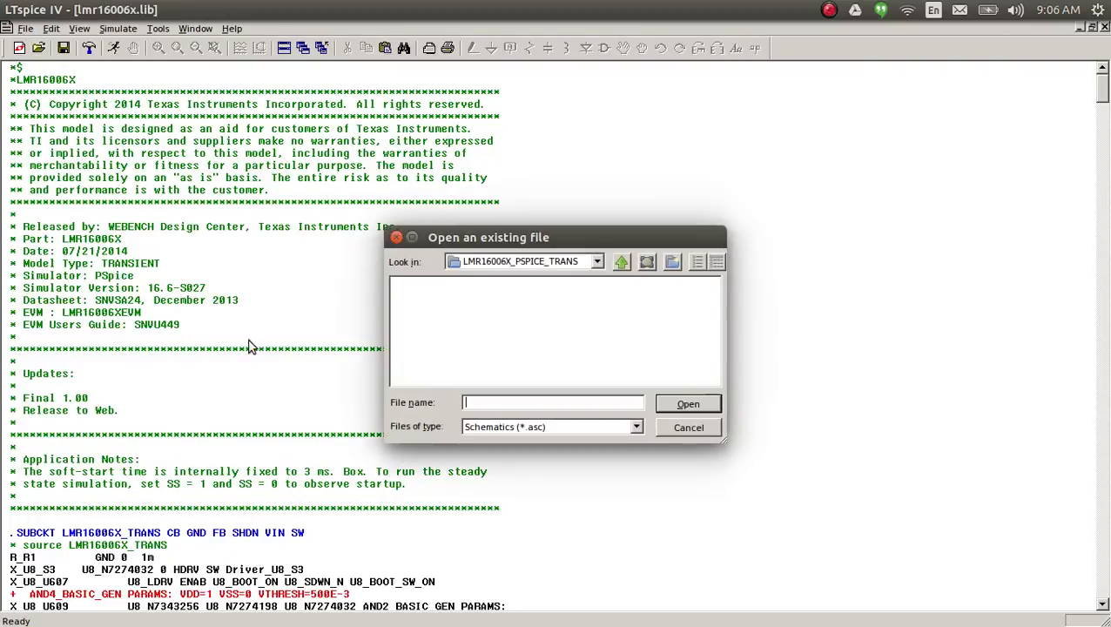
left_click(597, 261)
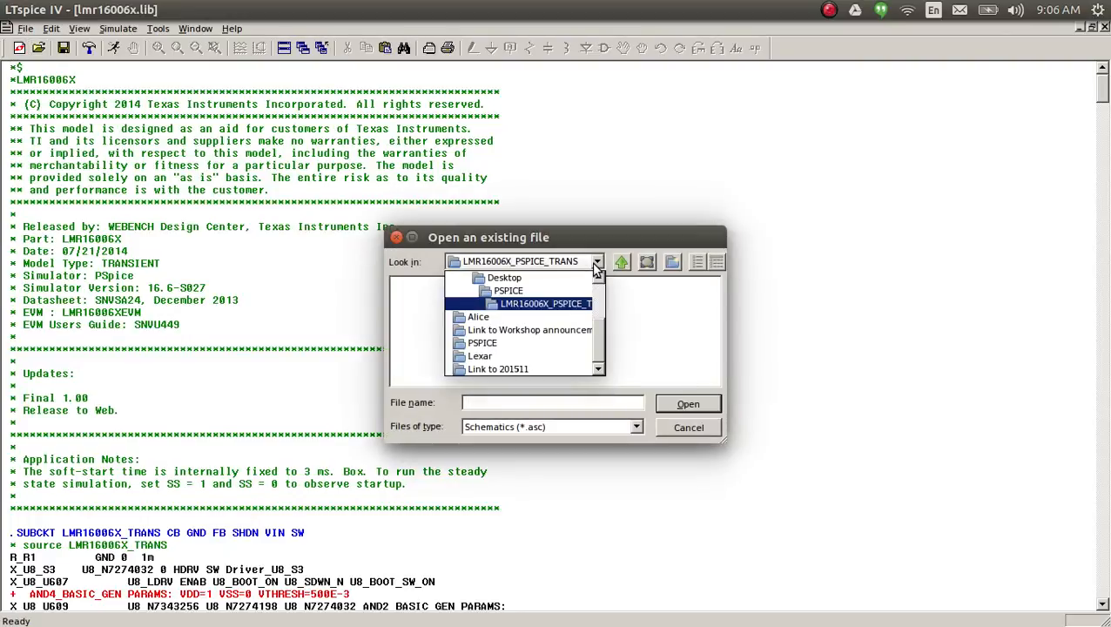
left_click(531, 303)
left_click(641, 426)
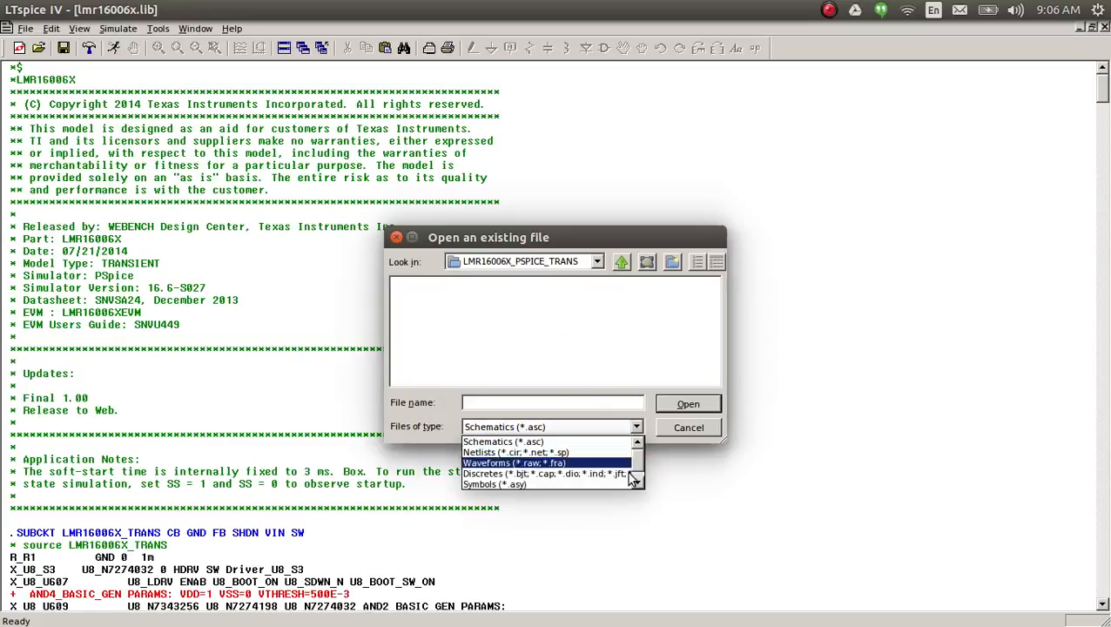
left_click(638, 497)
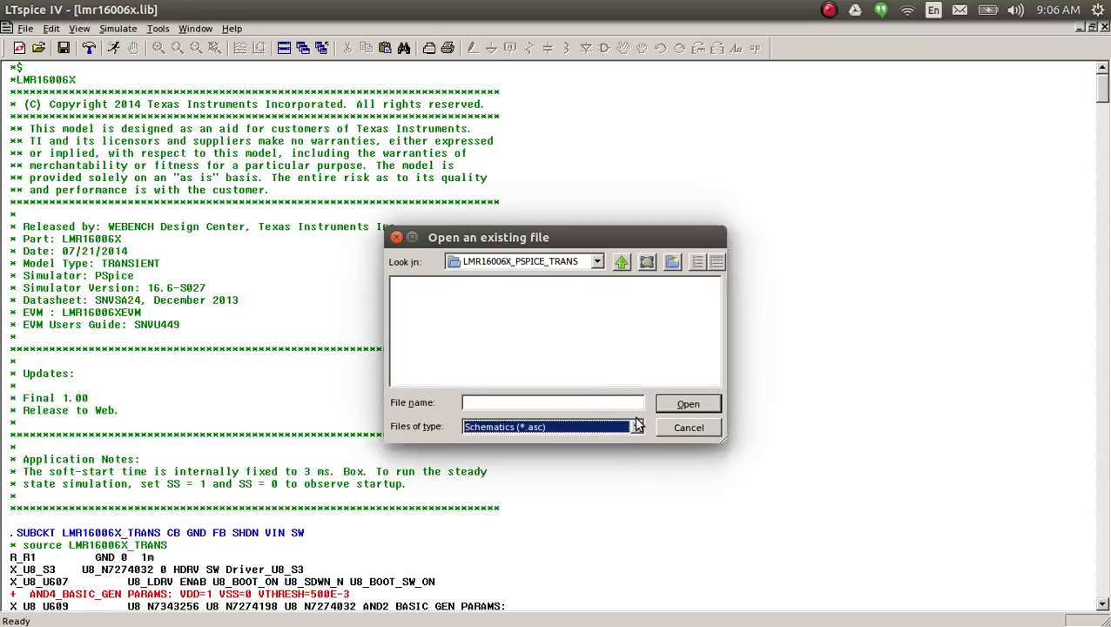
left_click(636, 426)
left_click(637, 484)
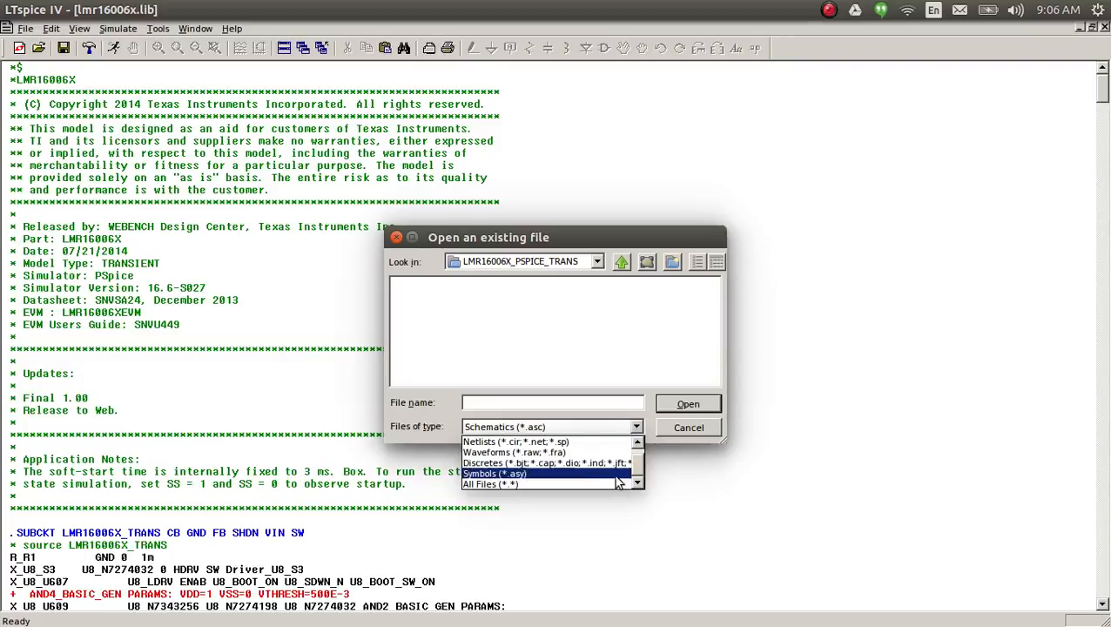
left_click(586, 485)
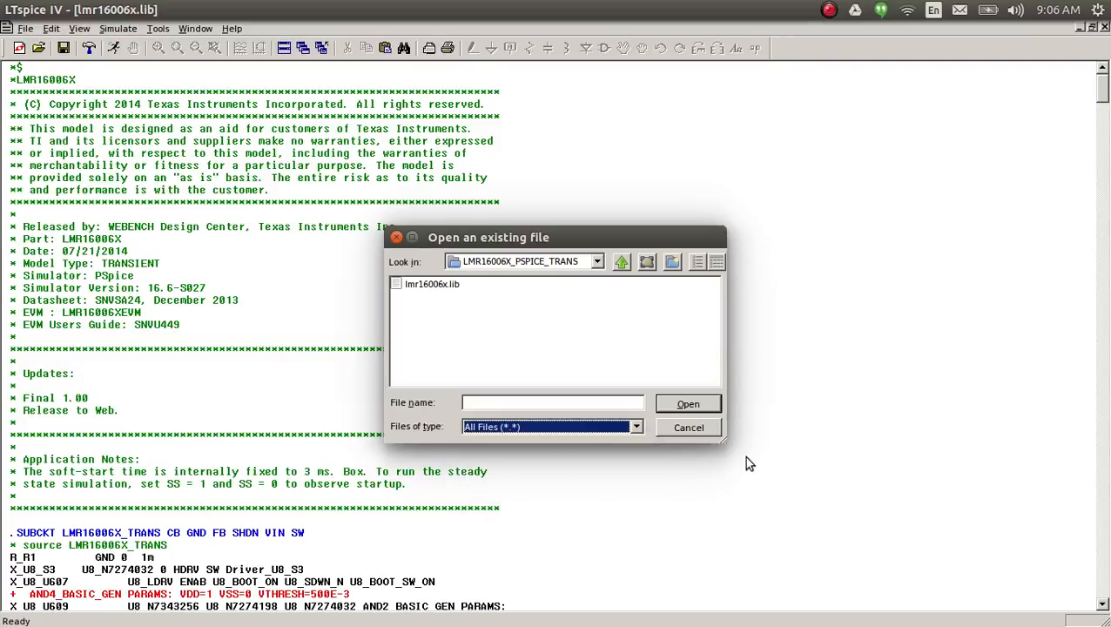
double_click(432, 285)
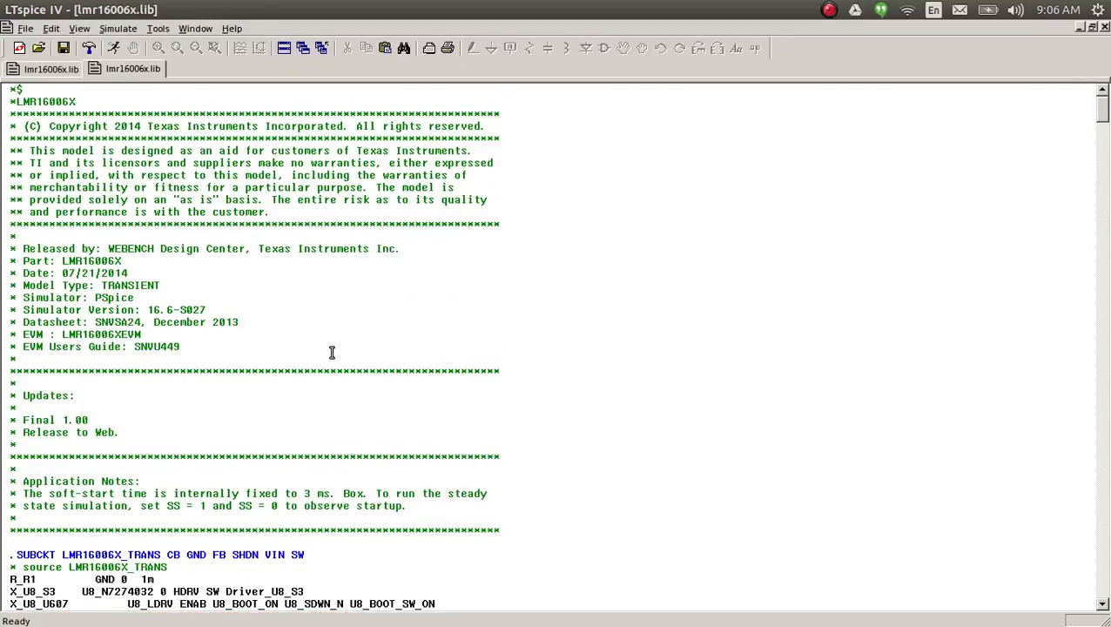
Step: Automatically create a symbol from the .SUBCKT LMR16006X_TRANS line, accepting its six ports
scroll(331, 352, "down", 3)
scroll(332, 351, "down", 2)
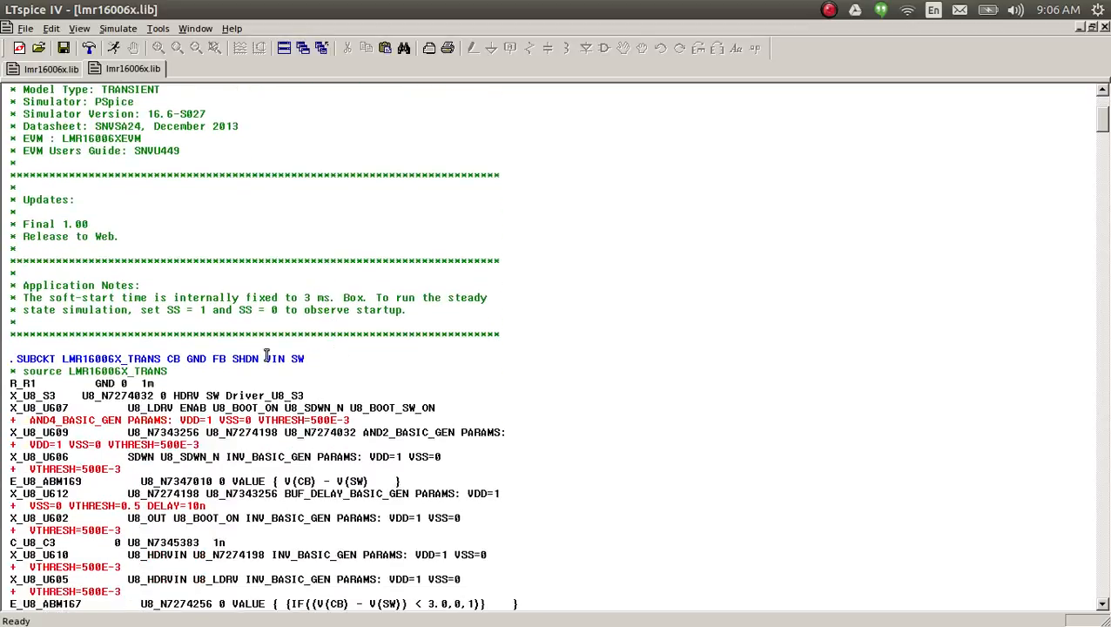
right_click(135, 359)
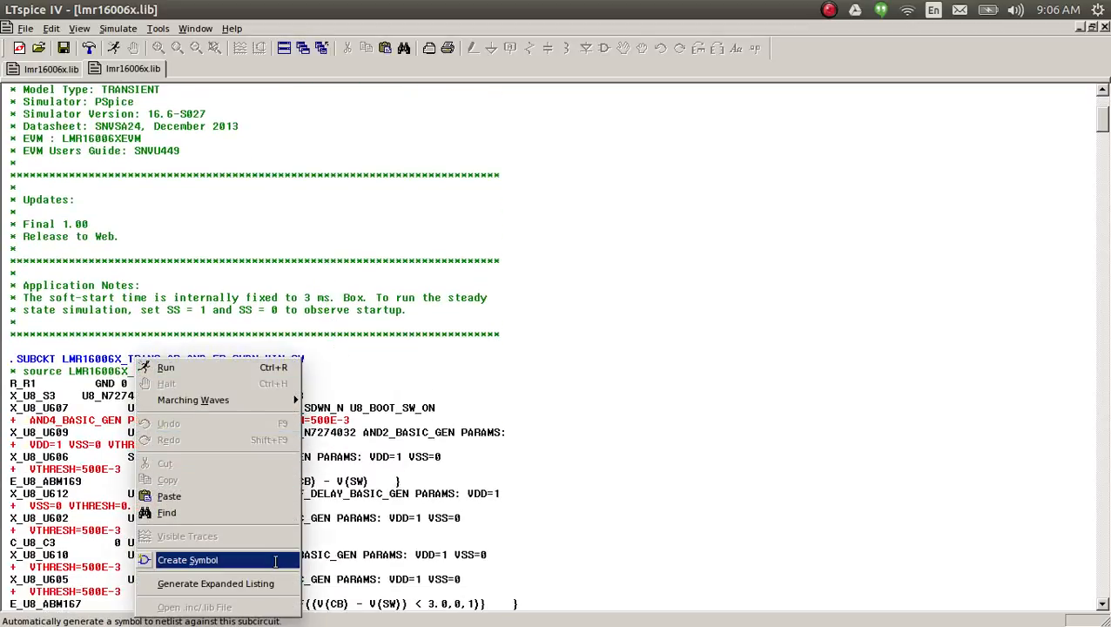
left_click(252, 560)
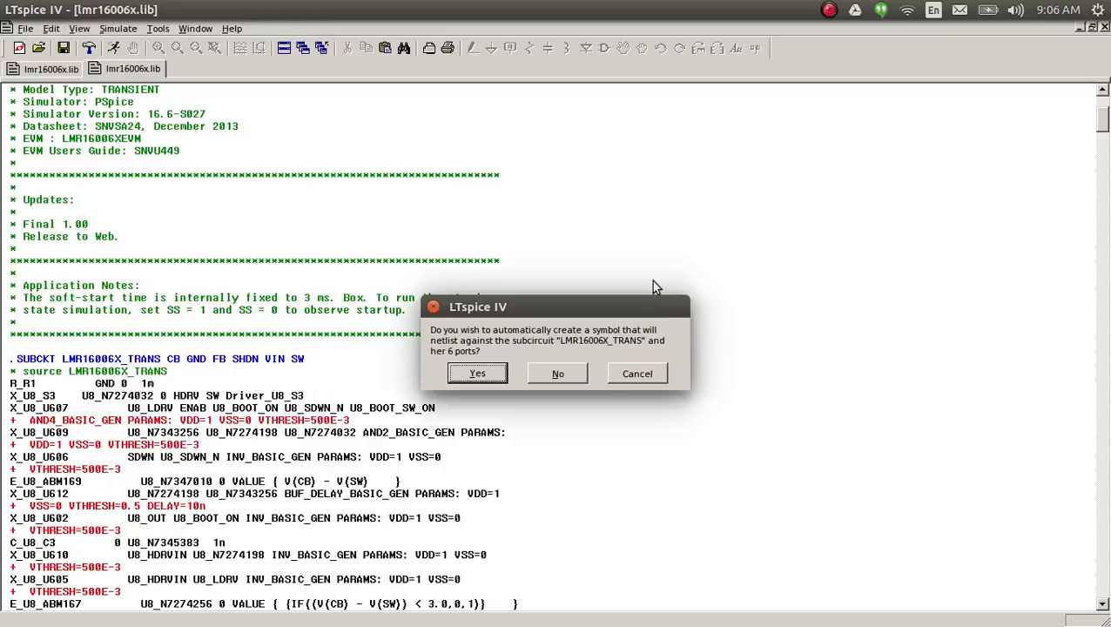
left_click(478, 373)
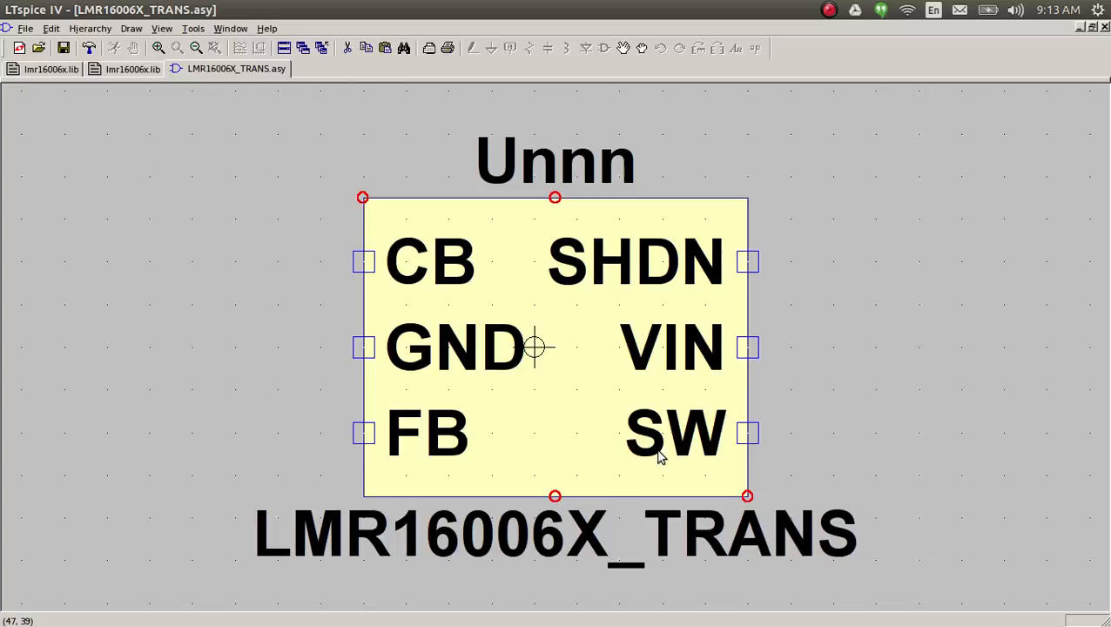
Step: Switch to Chrome, open the LMR16006 datasheet and examine an enlarged view of the Simplified Schematic's pins and external components
key("alt+Tab")
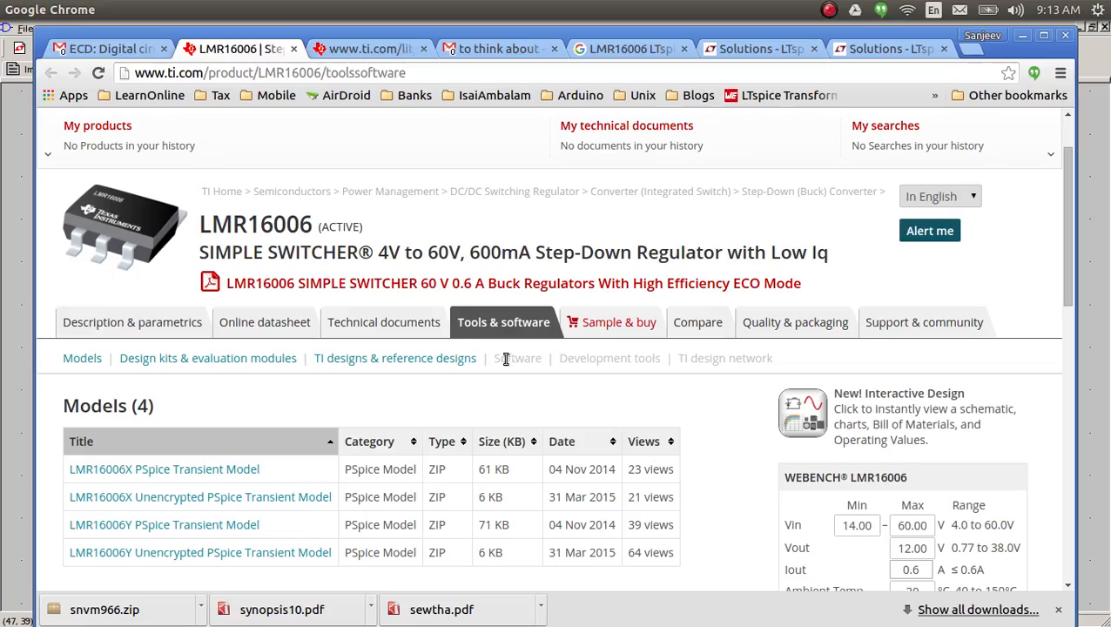
left_click(300, 281)
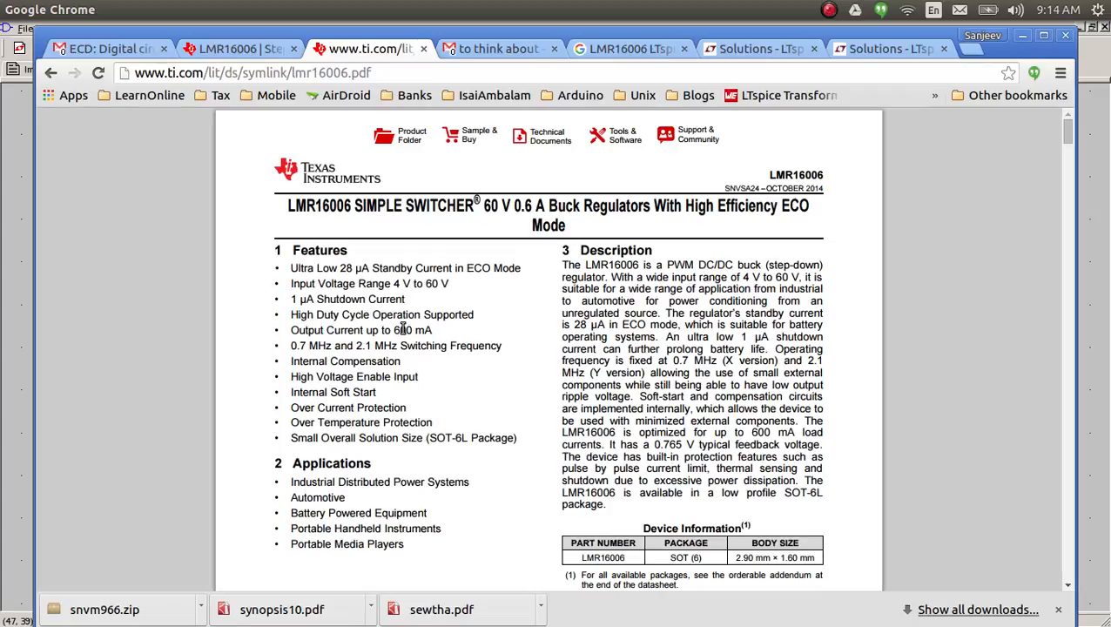
scroll(403, 327, "down", 3)
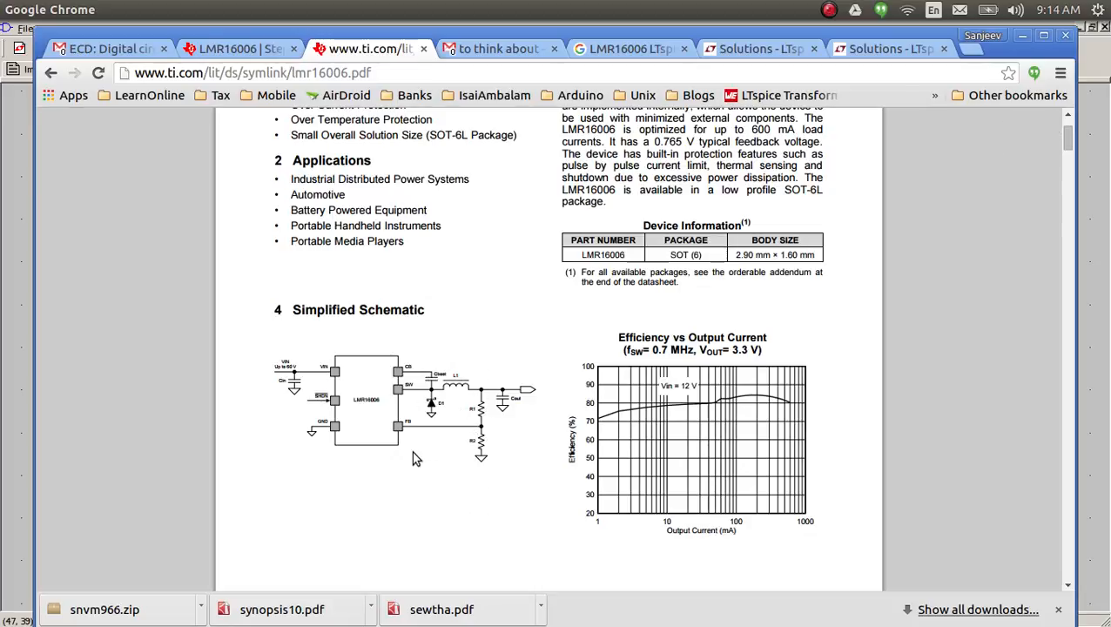
scroll(412, 450, "down", 1)
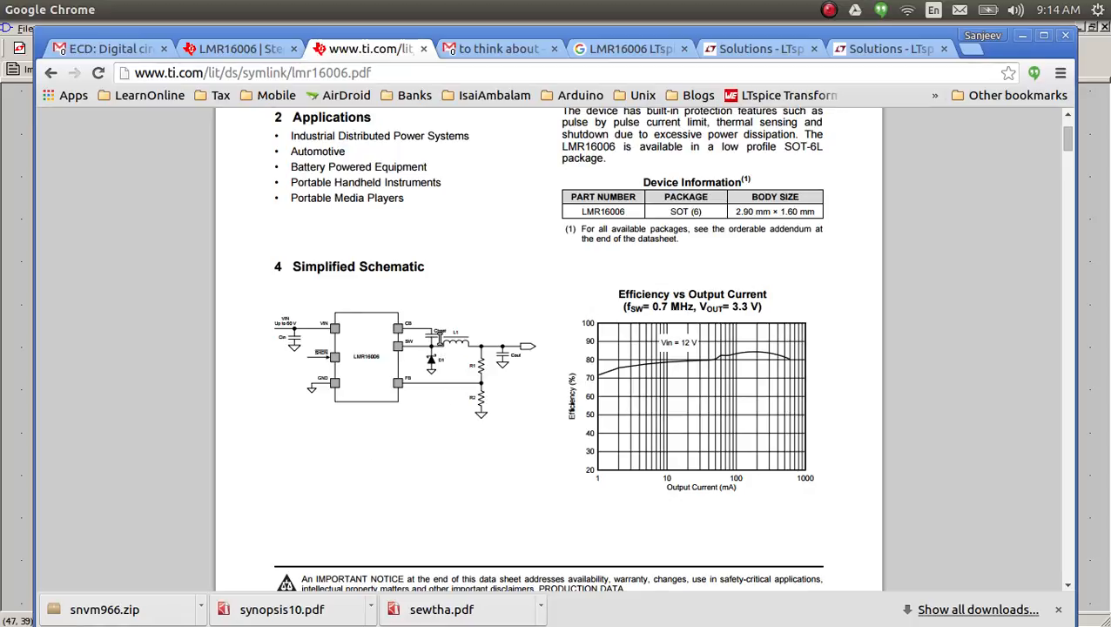
scroll(438, 338, "down", 4)
scroll(438, 338, "up", 8)
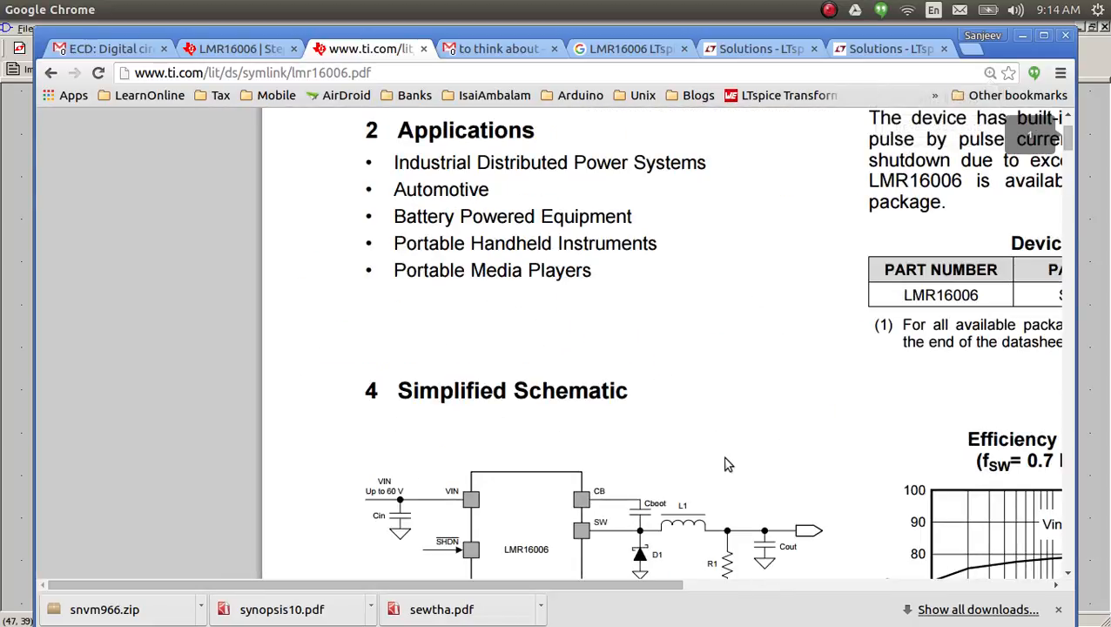
scroll(688, 488, "down", 3)
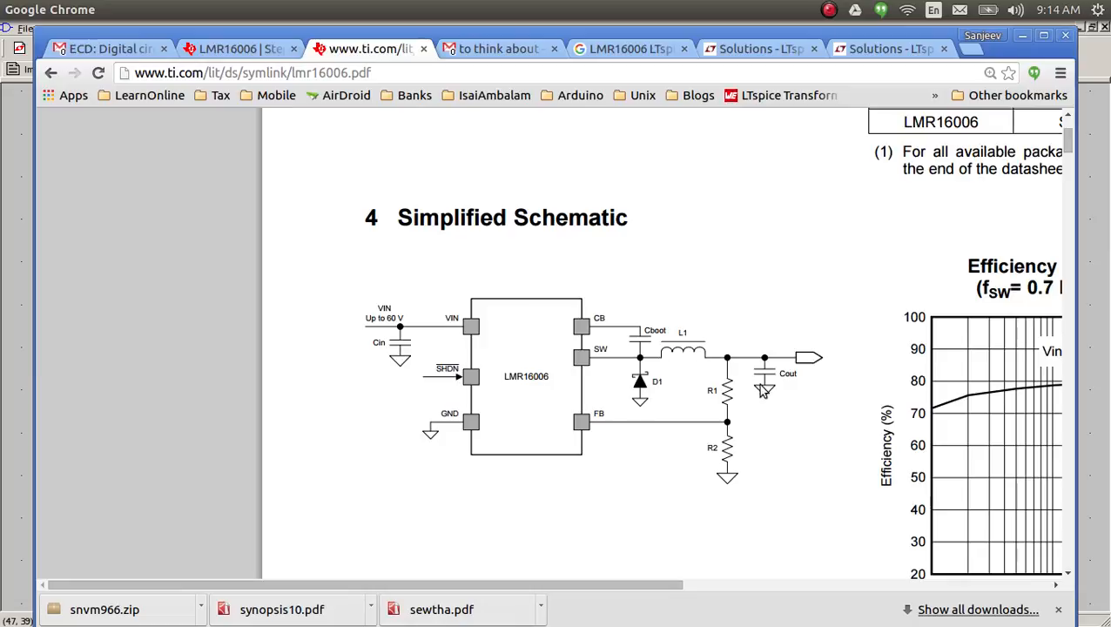
scroll(757, 494, "down", 3)
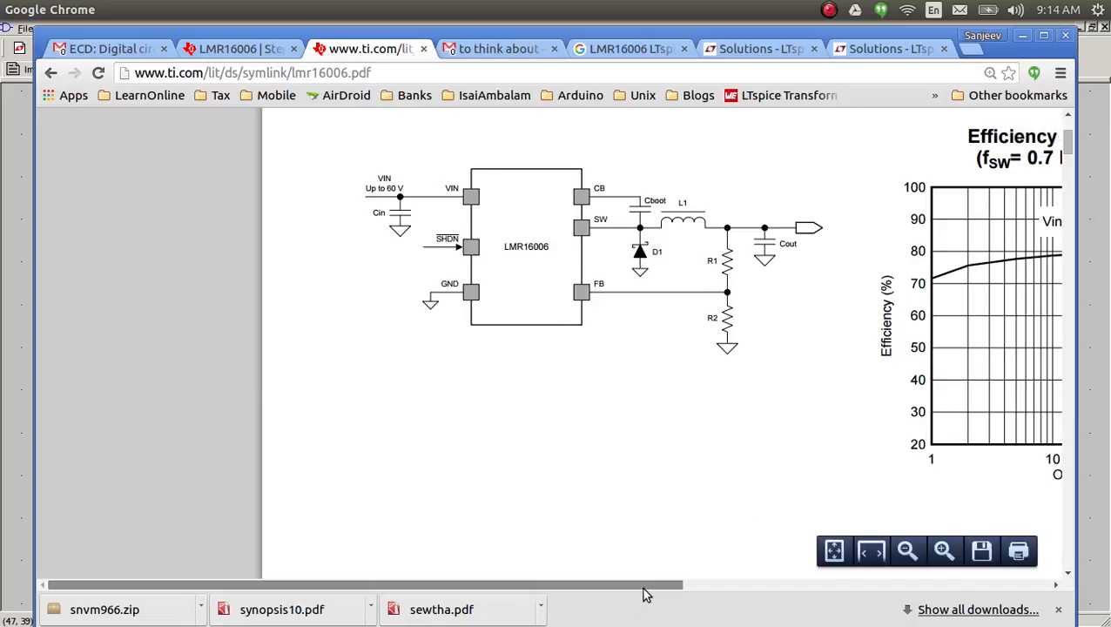
left_click_drag(644, 588, 736, 597)
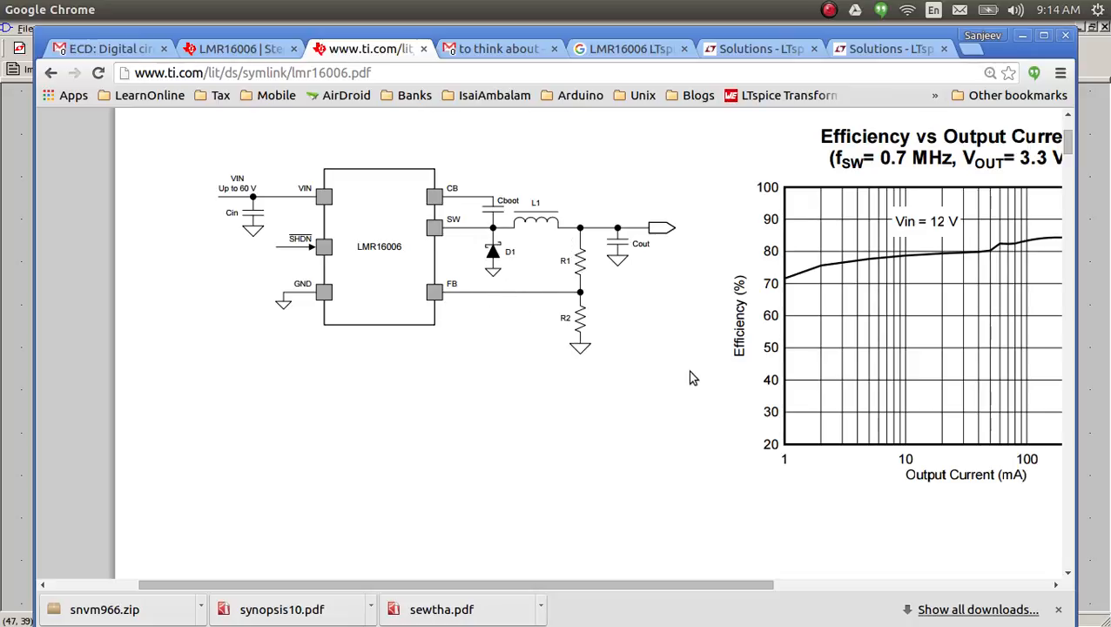
Step: Find R2 in the datasheet and examine the VOUT equation in section 8.3.3 Output Voltage Setting
key("ctrl+plus")
key("ctrl+plus")
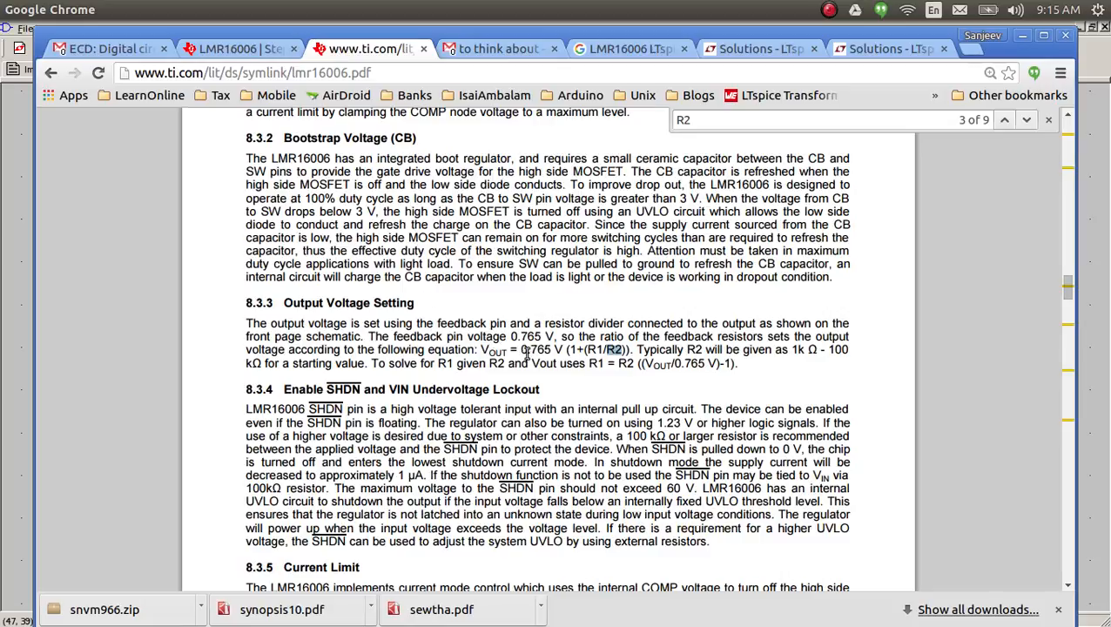
left_click_drag(521, 351, 563, 351)
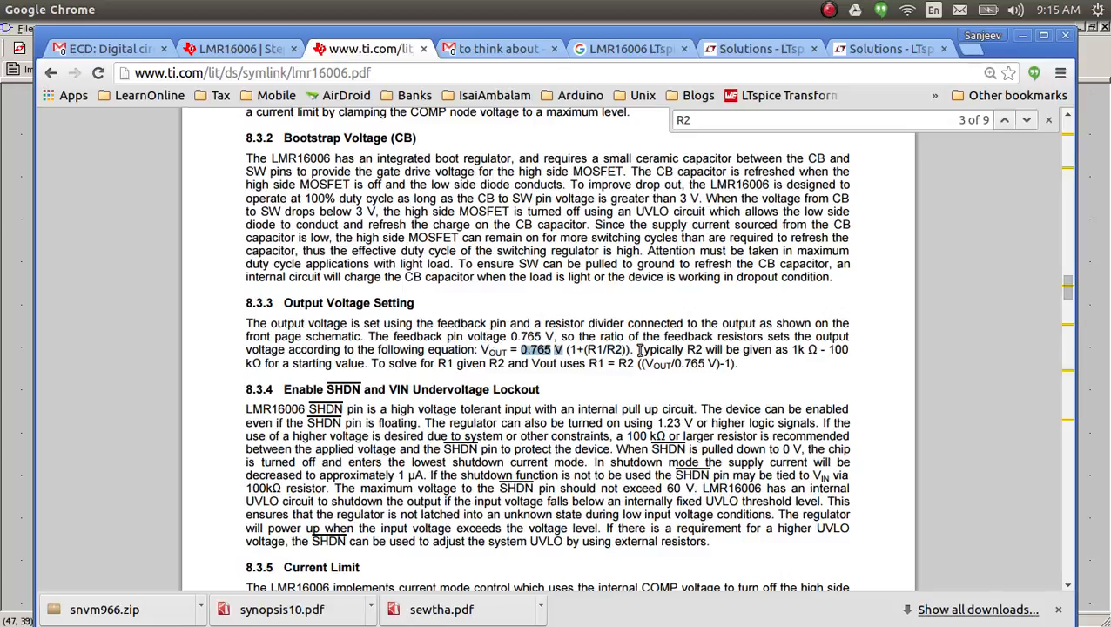
left_click(628, 376)
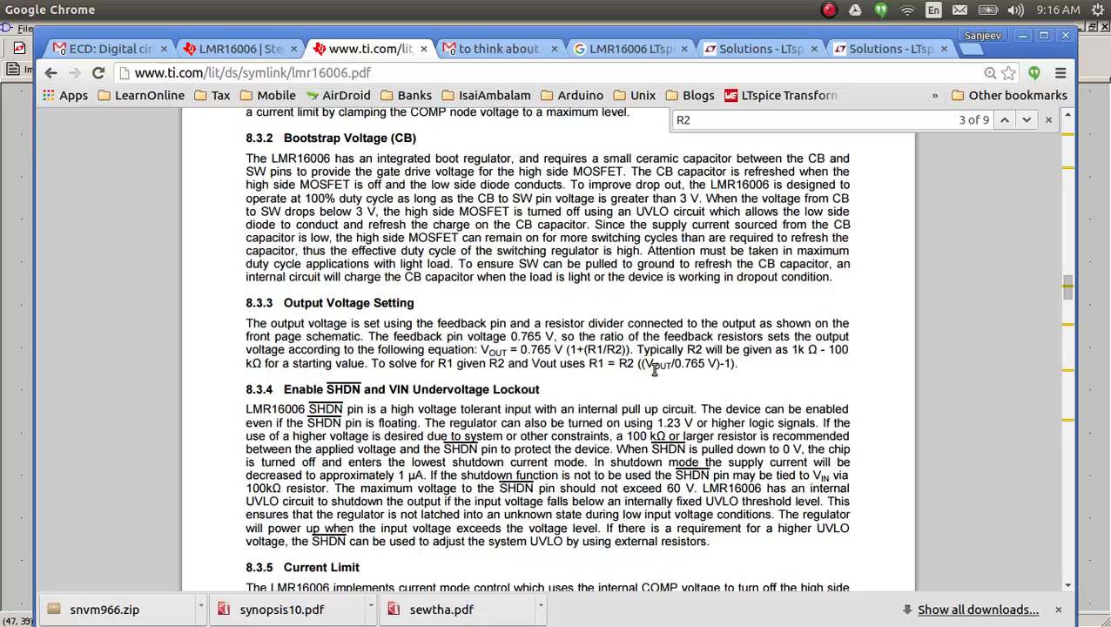
Step: Switch to the terminal, start Python beside the datasheet and define r2 as 10e3
key("alt+Tab")
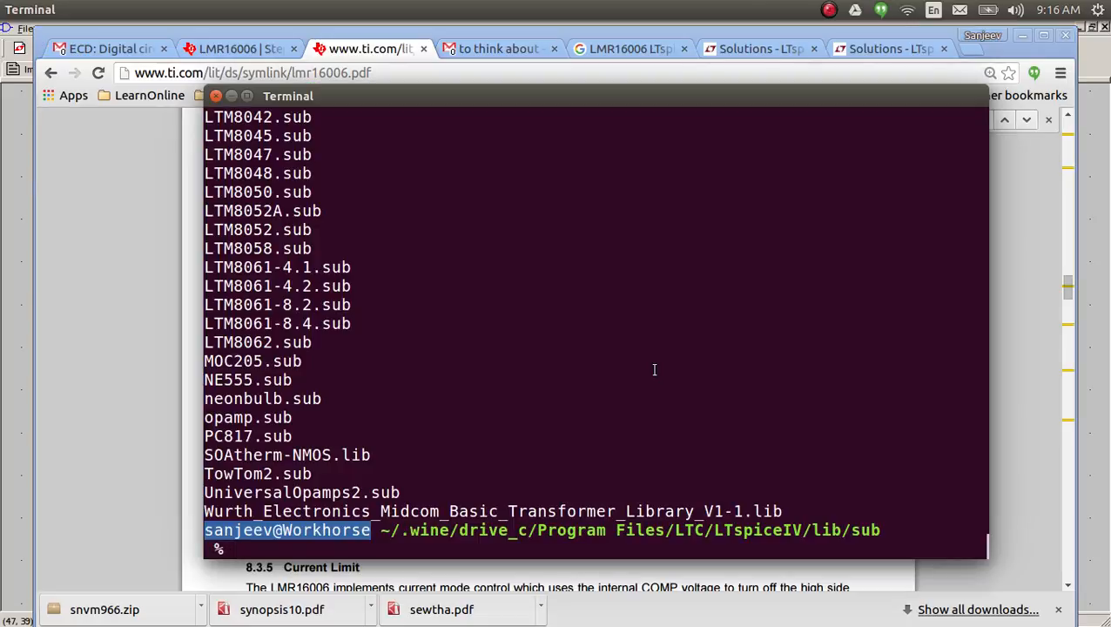
type("python")
key("Return")
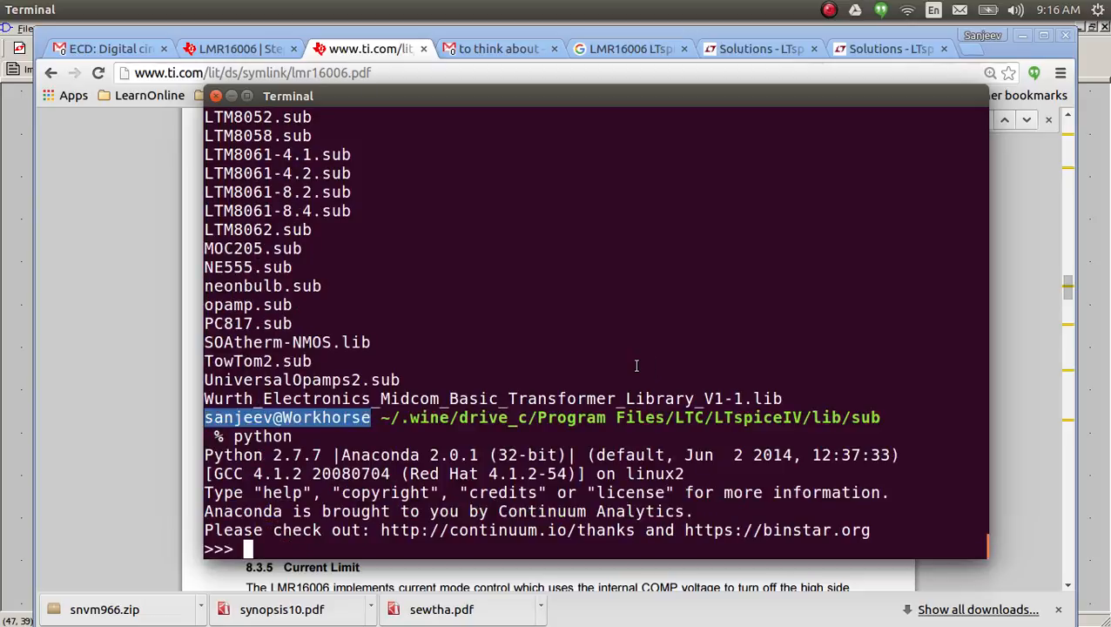
left_click_drag(600, 102, 1000, 435)
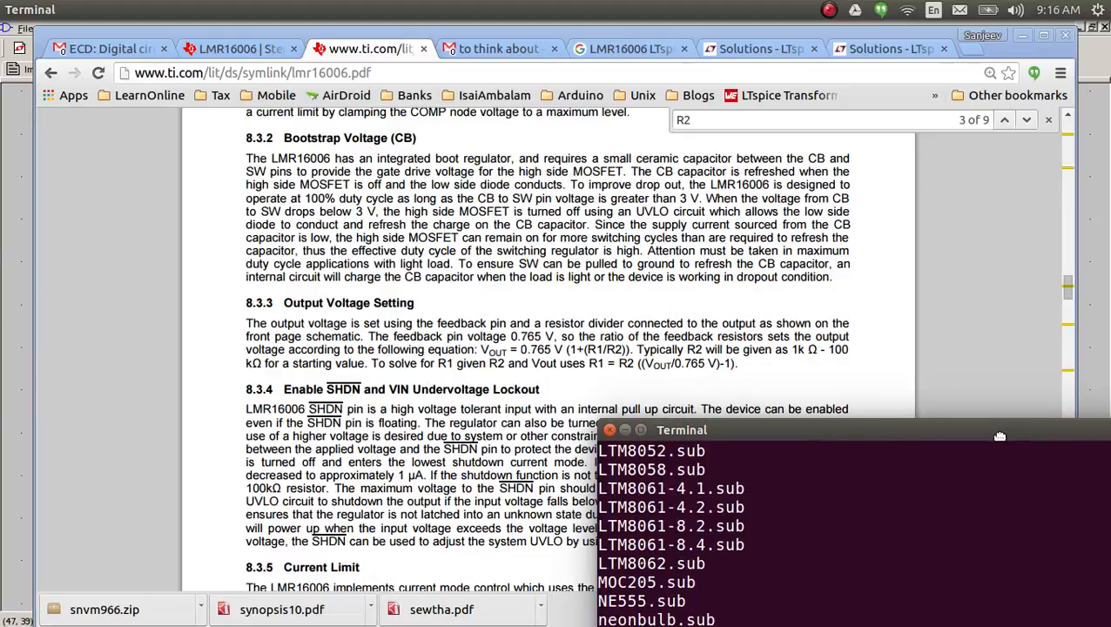
left_click_drag(1000, 435, 822, 49)
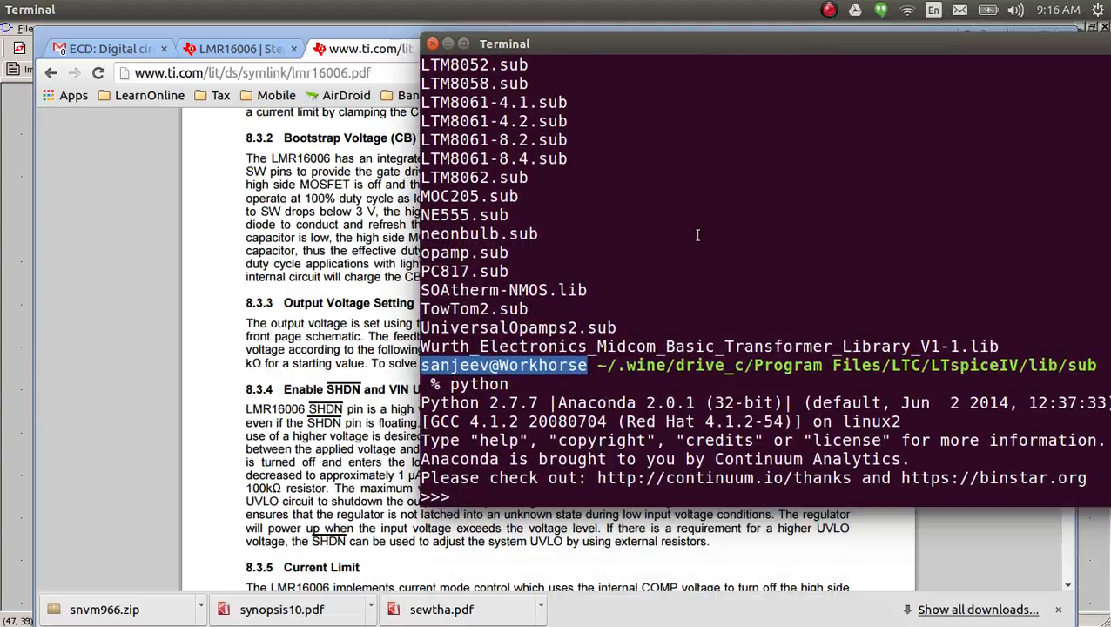
type("r2=10e3")
key("Return")
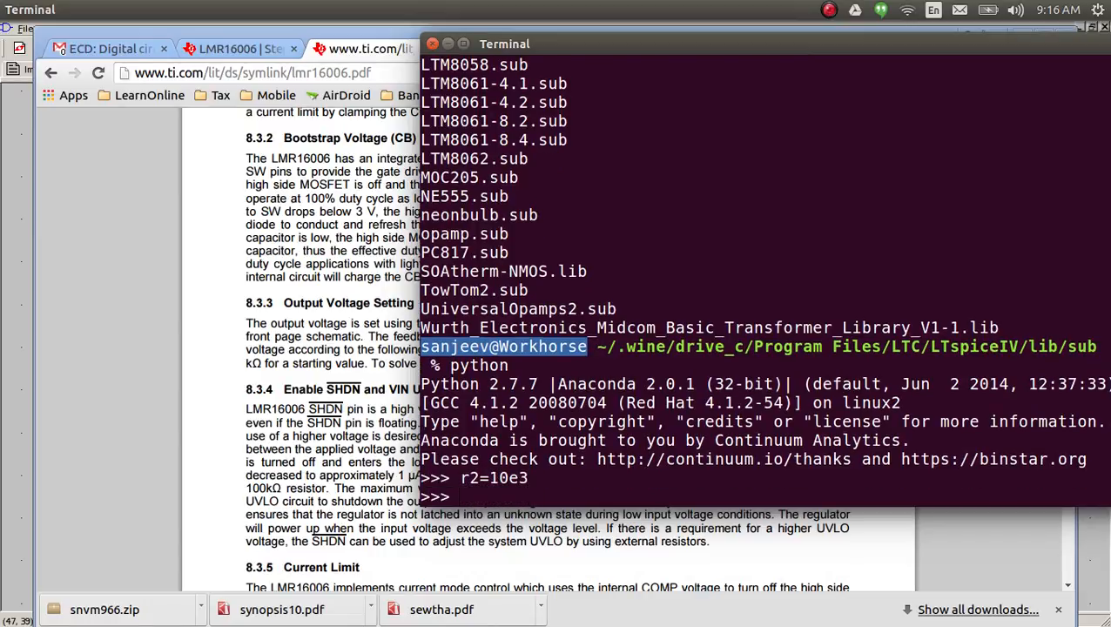
Step: Recheck the datasheet's R1 formula, define vout as 5 in Python and evaluate r2*((vout/.765)-1)
key("alt+Tab")
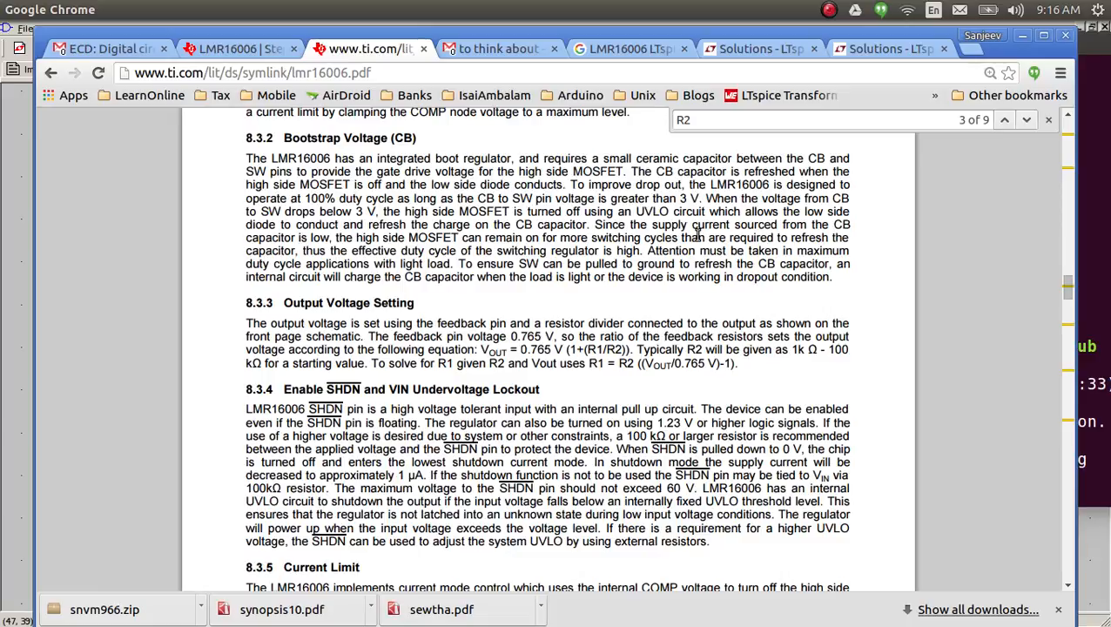
key("alt+Tab")
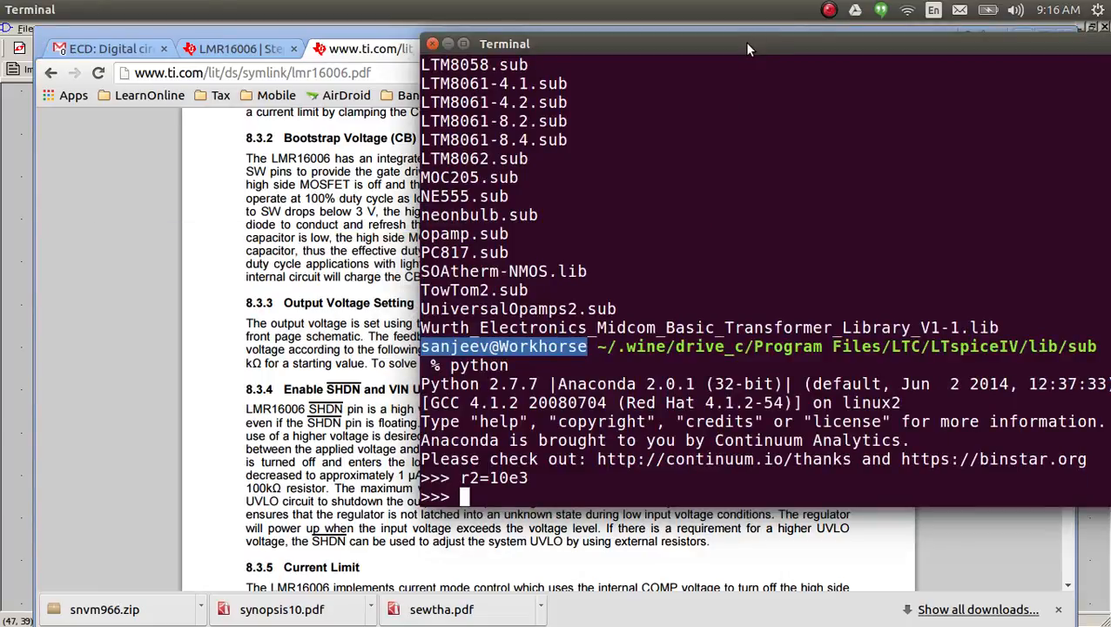
left_click_drag(810, 25, 1062, 115)
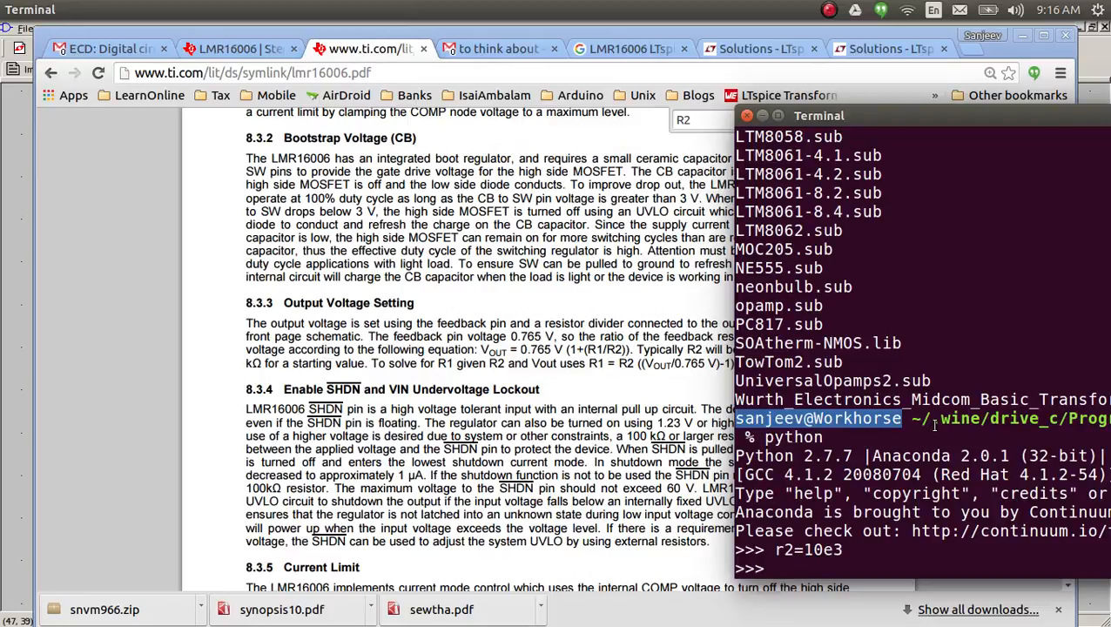
type("r2*")
key("BackSpace")
key("BackSpace")
key("BackSpace")
type("vout=5")
key("Return")
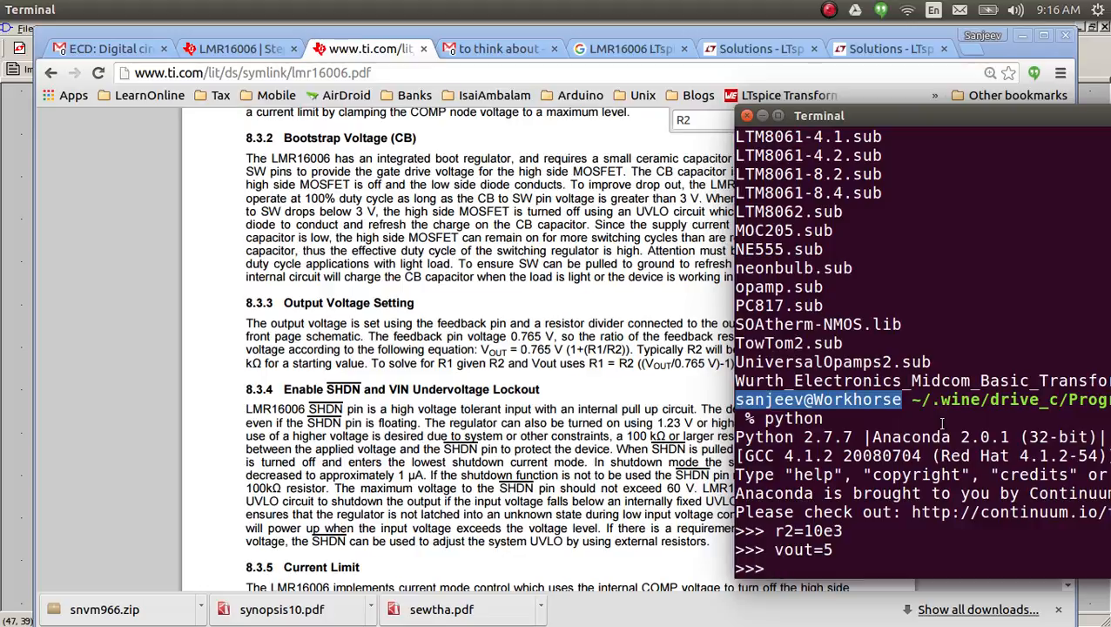
type("r2*((vout/.765)-1")
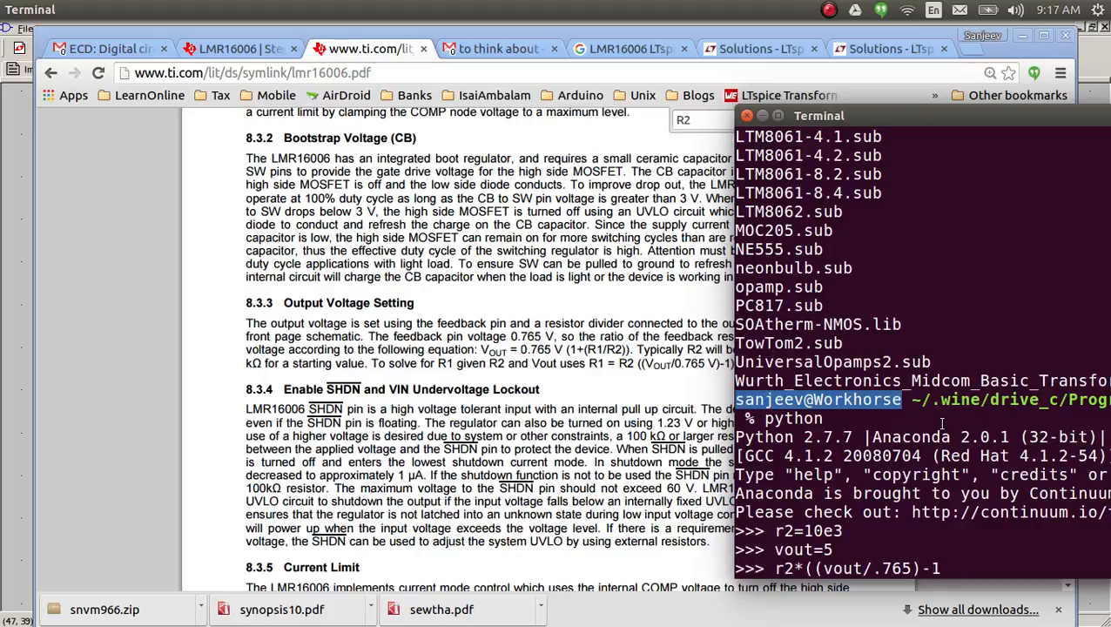
type(")")
key("Return")
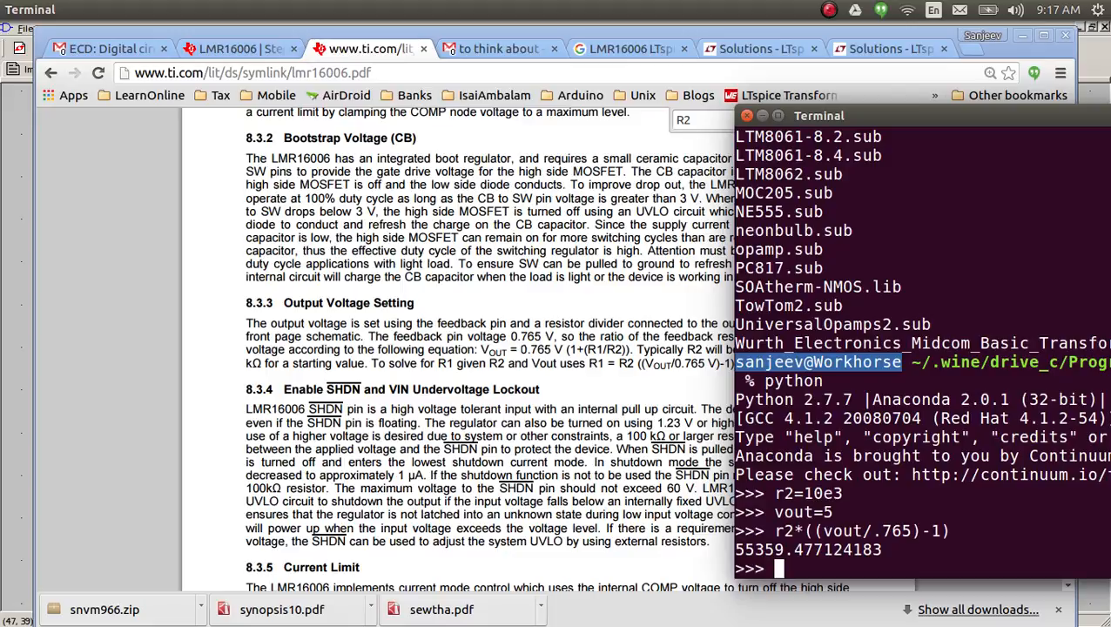
Step: Switch to LTspice and close the LMR16006X_TRANS.asy symbol and one of the two open lmr16006x.lib files
key("alt+Tab")
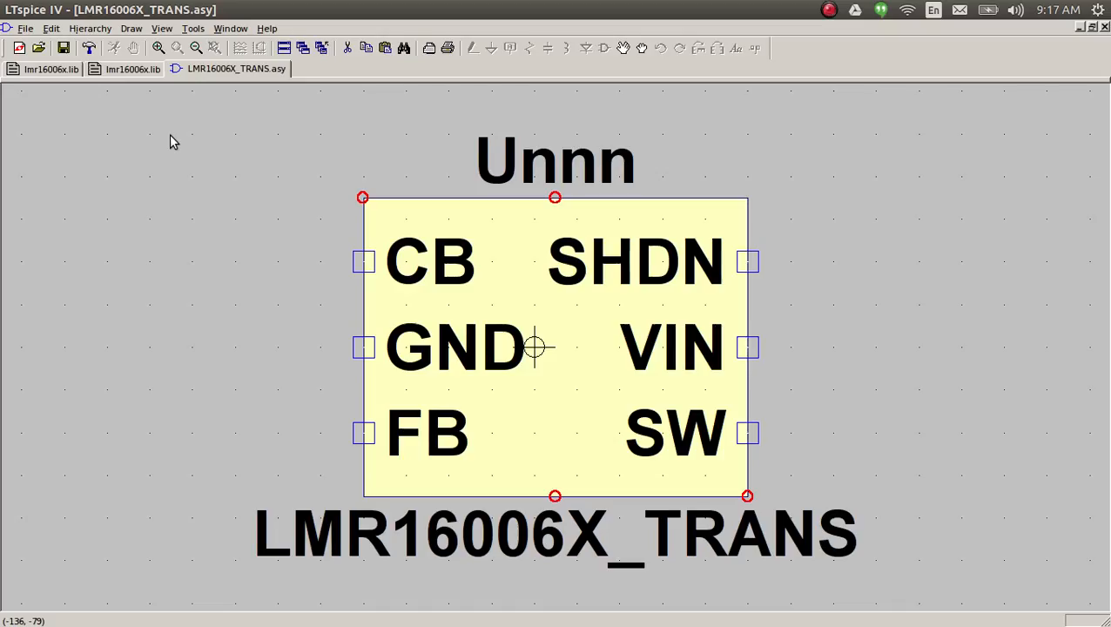
right_click(218, 71)
left_click(224, 116)
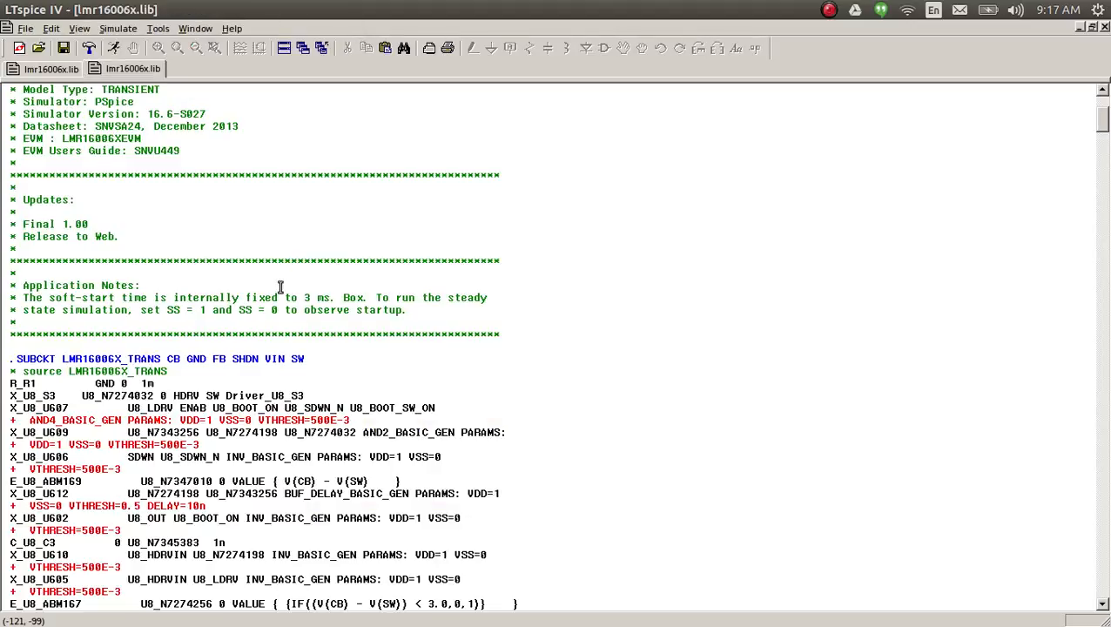
right_click(105, 68)
left_click(146, 111)
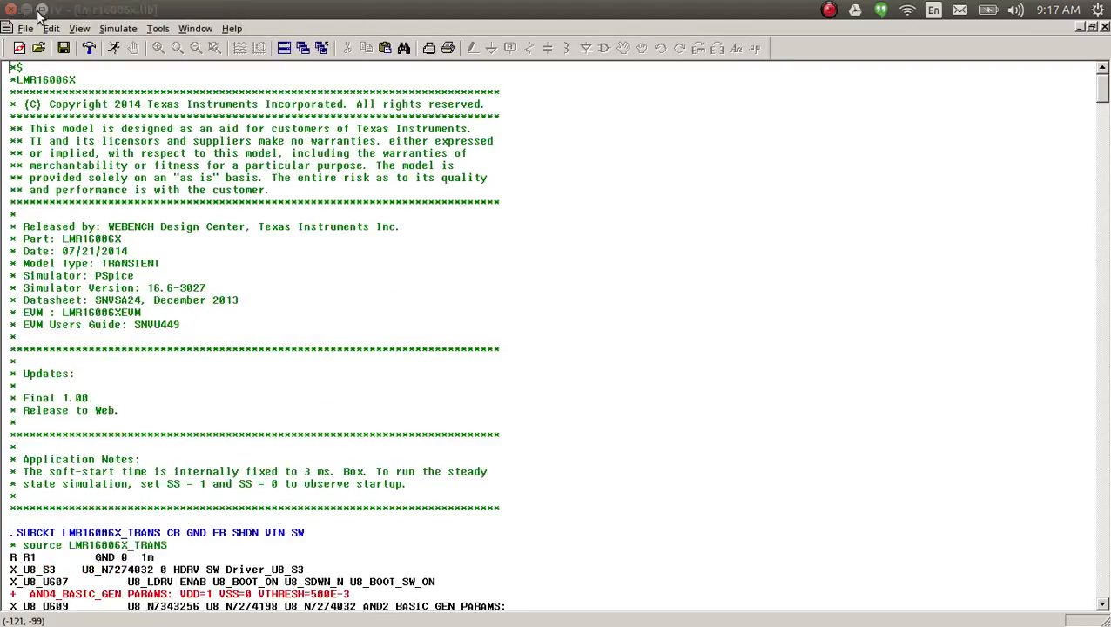
Step: Create a new schematic and place the LMR16006X_TRANS symbol from the AutoGenerated folder in its centre
left_click(19, 48)
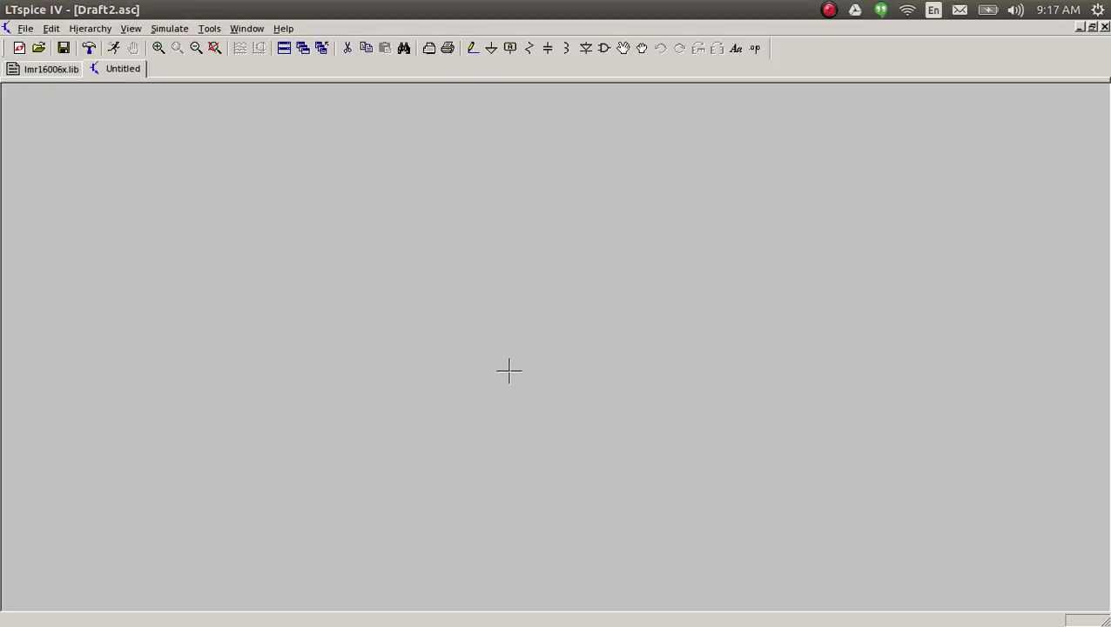
key("F2")
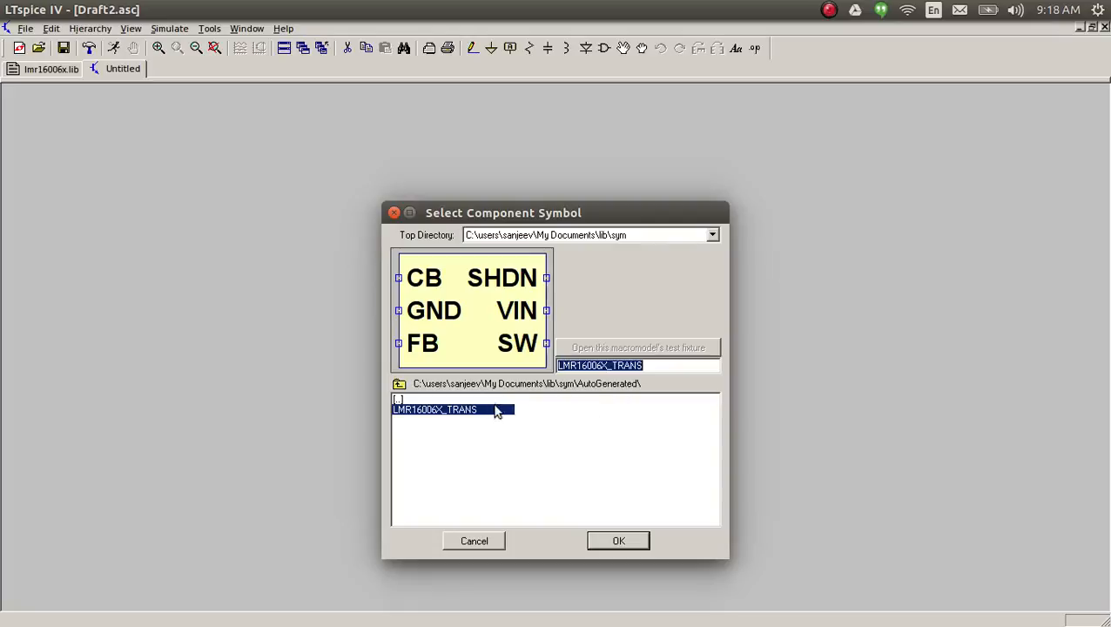
double_click(451, 400)
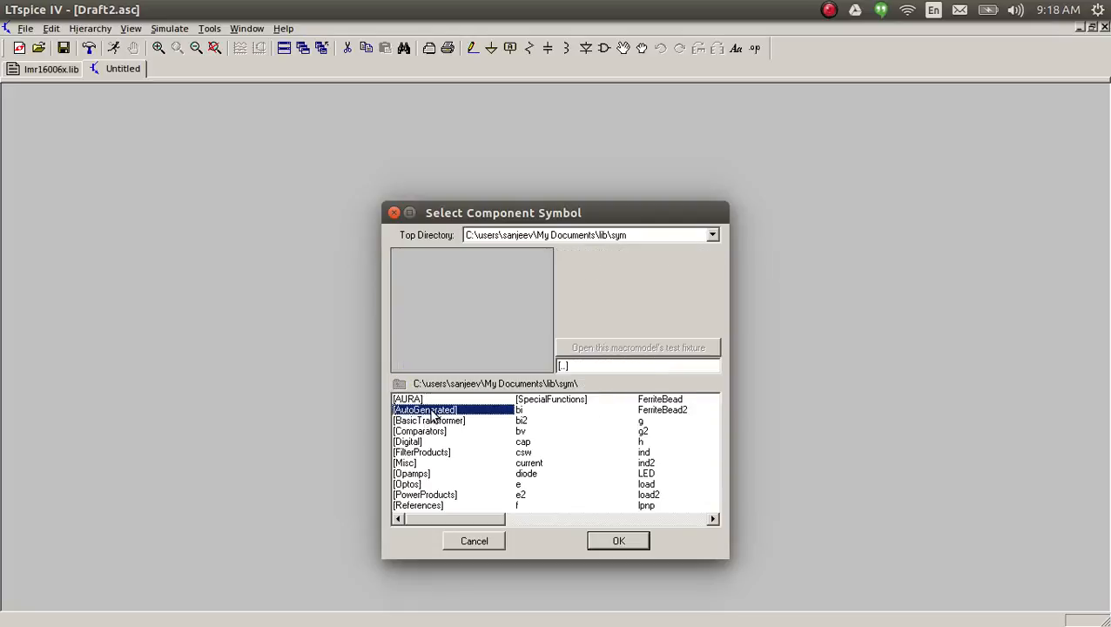
double_click(426, 410)
left_click(436, 410)
left_click(618, 541)
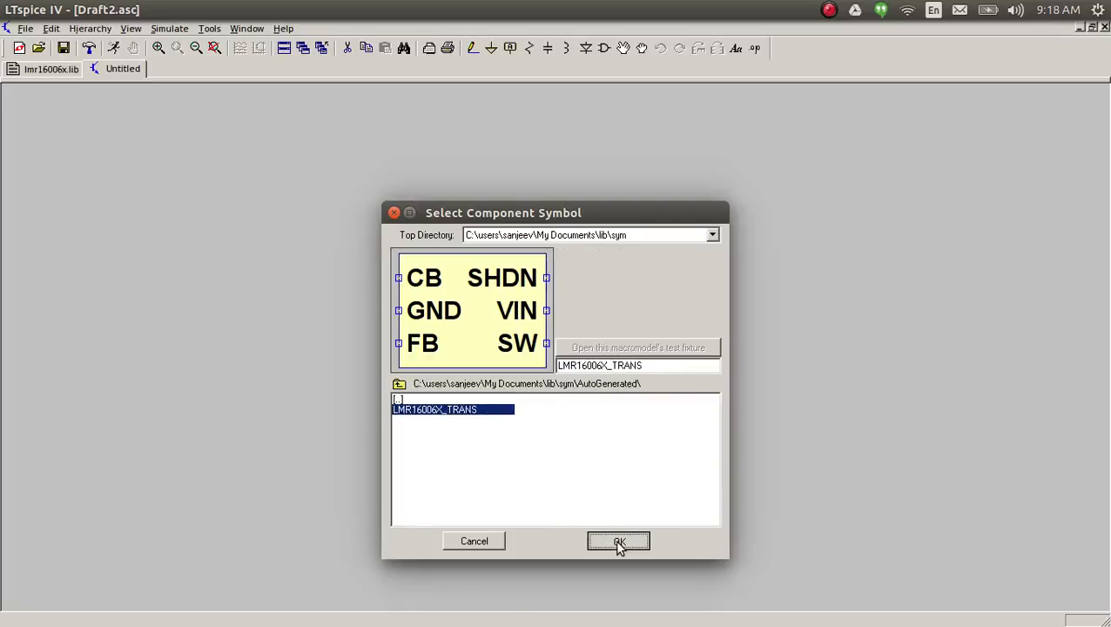
left_click(544, 427)
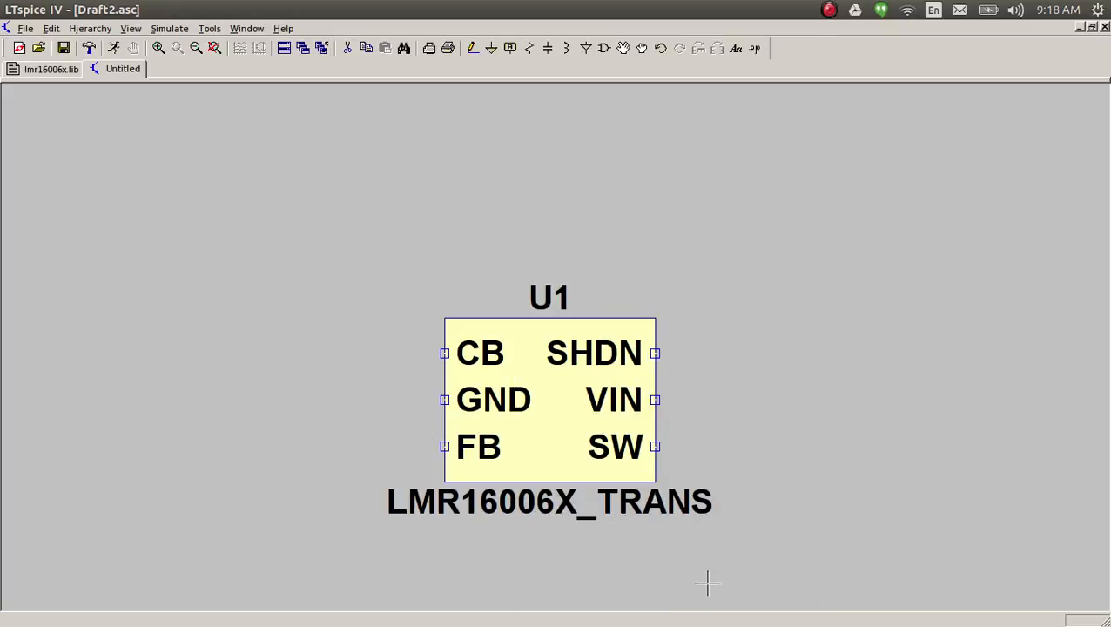
Step: Place a ground symbol below and beside U1 and wire it to the GND pin
key("g")
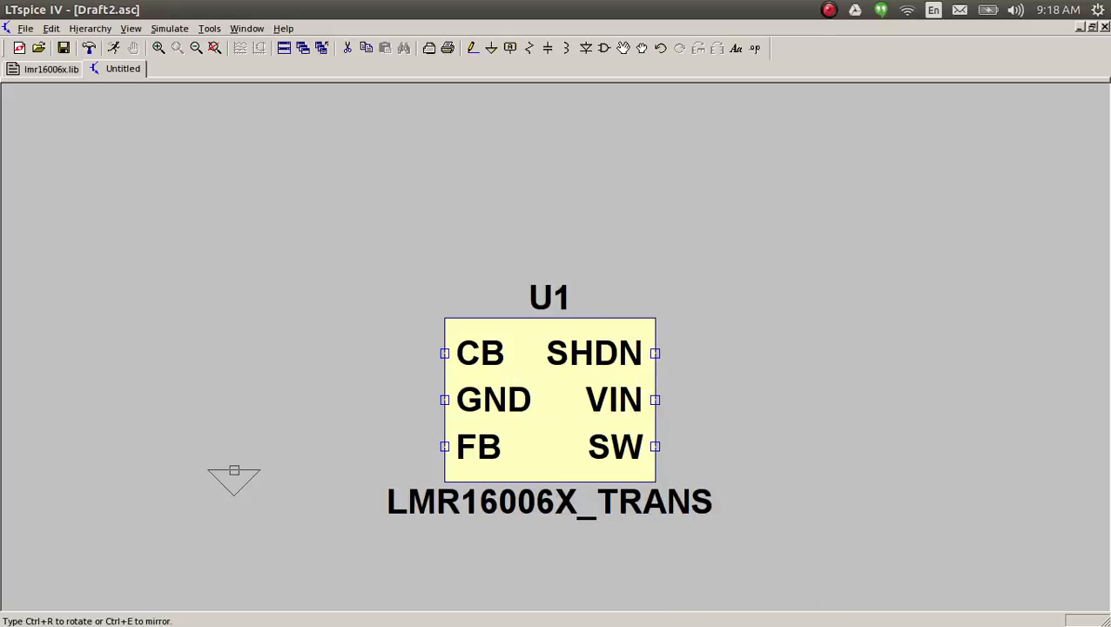
left_click(249, 469)
key("F3")
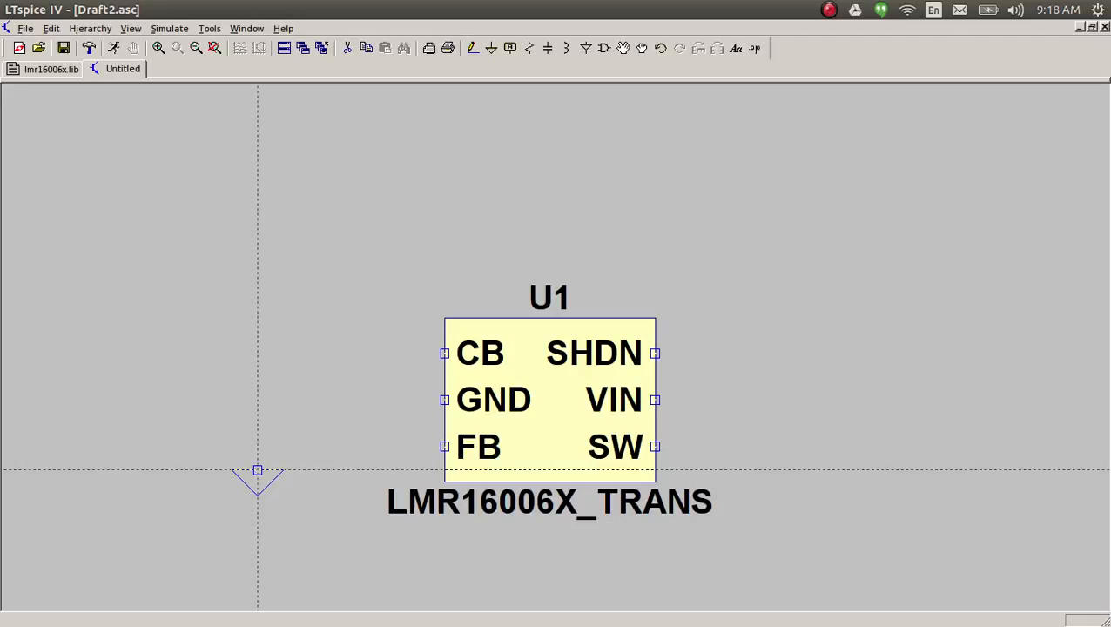
left_click(257, 470)
left_click(445, 400)
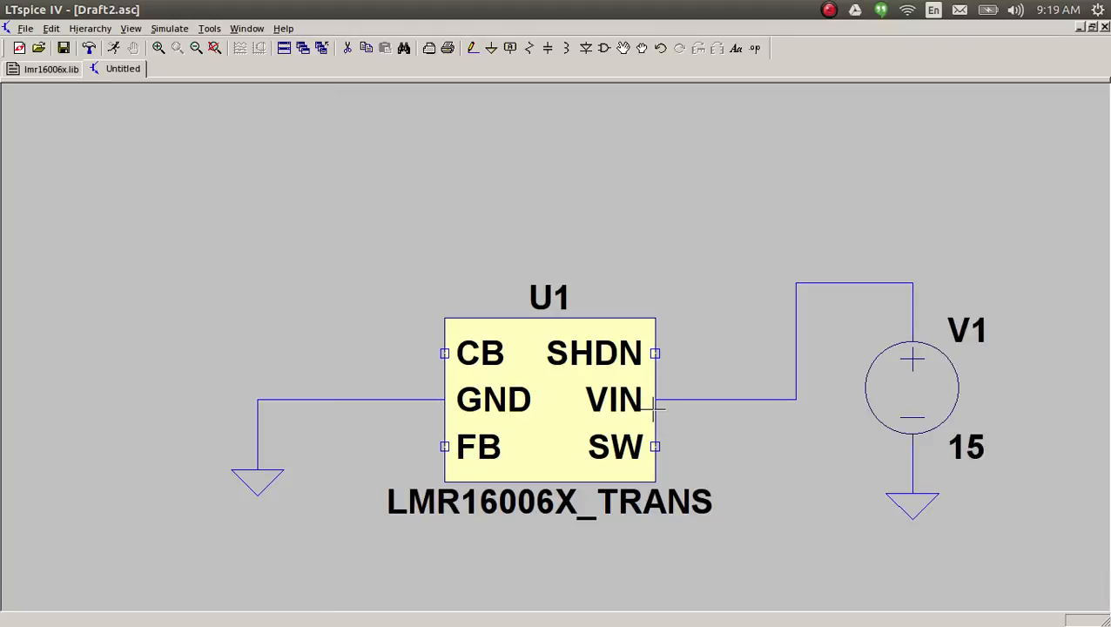
Step: Switch to Chrome and review the Simplified Schematic on the datasheet's first page
scroll(653, 409, "down", 2)
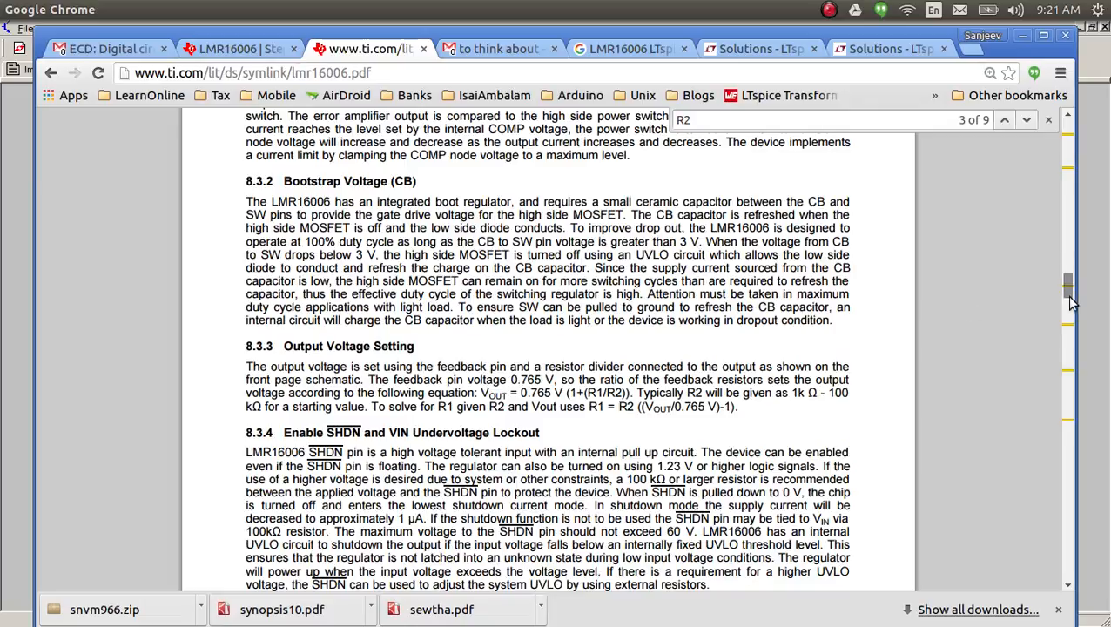
left_click_drag(1071, 290, 1080, 139)
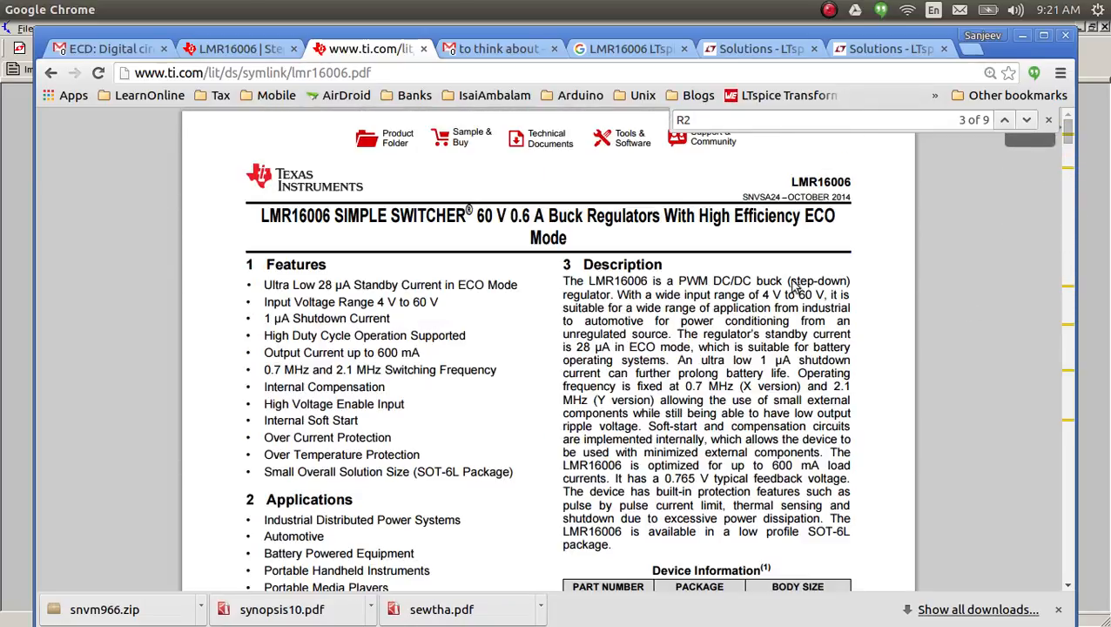
scroll(671, 318, "down", 4)
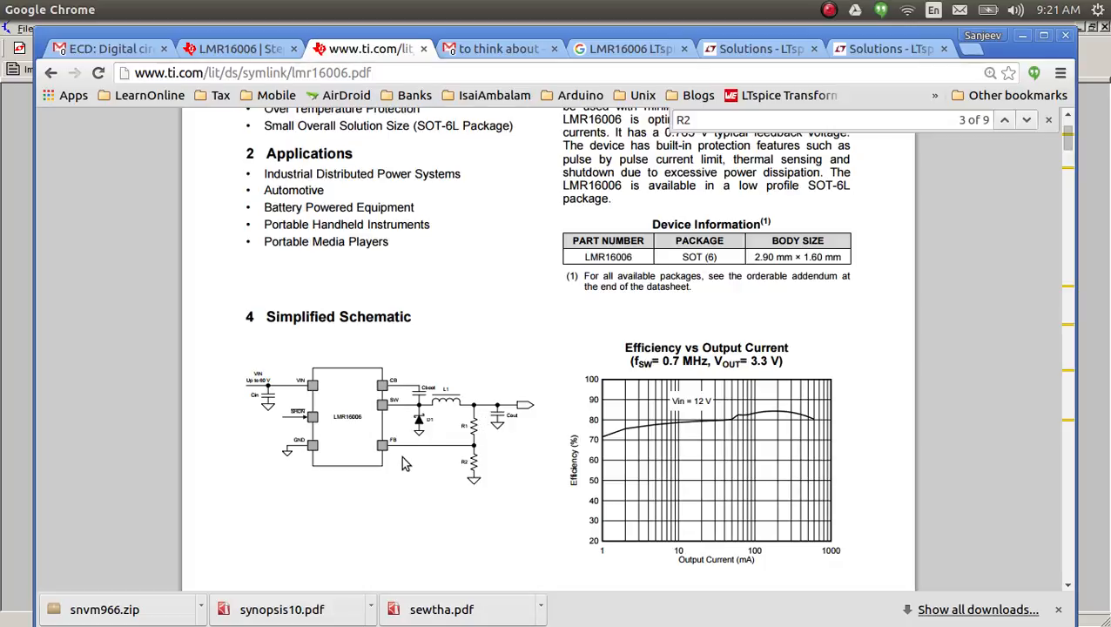
Step: Switch to LTspice and move source V1 with its ground farther from U1, keeping its wire attached to VIN
key("alt+Tab")
key("F8")
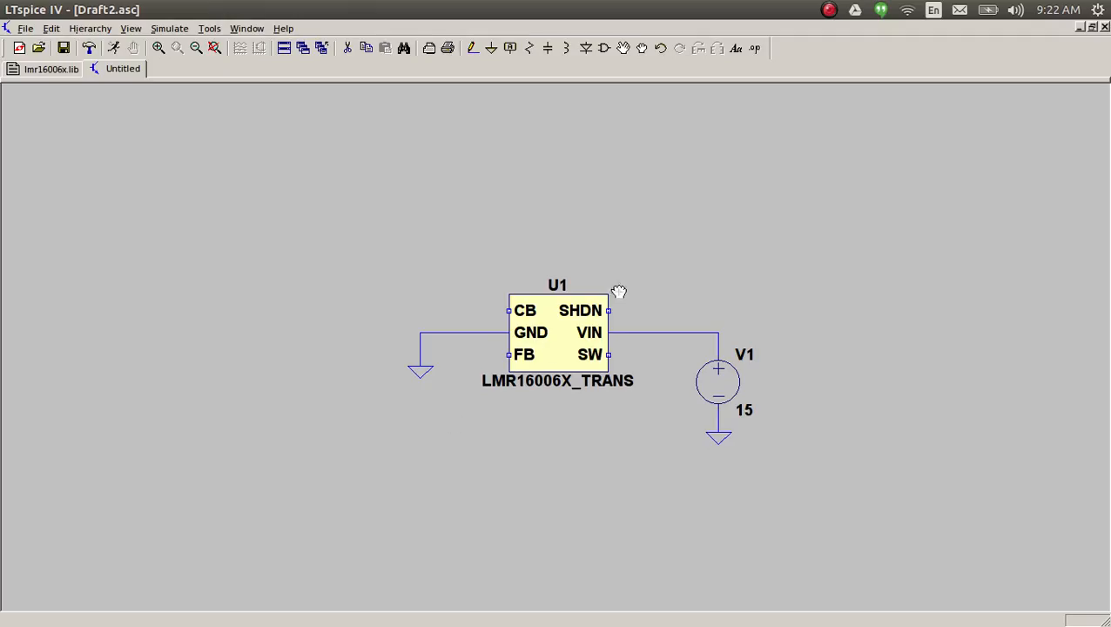
left_click_drag(662, 288, 802, 500)
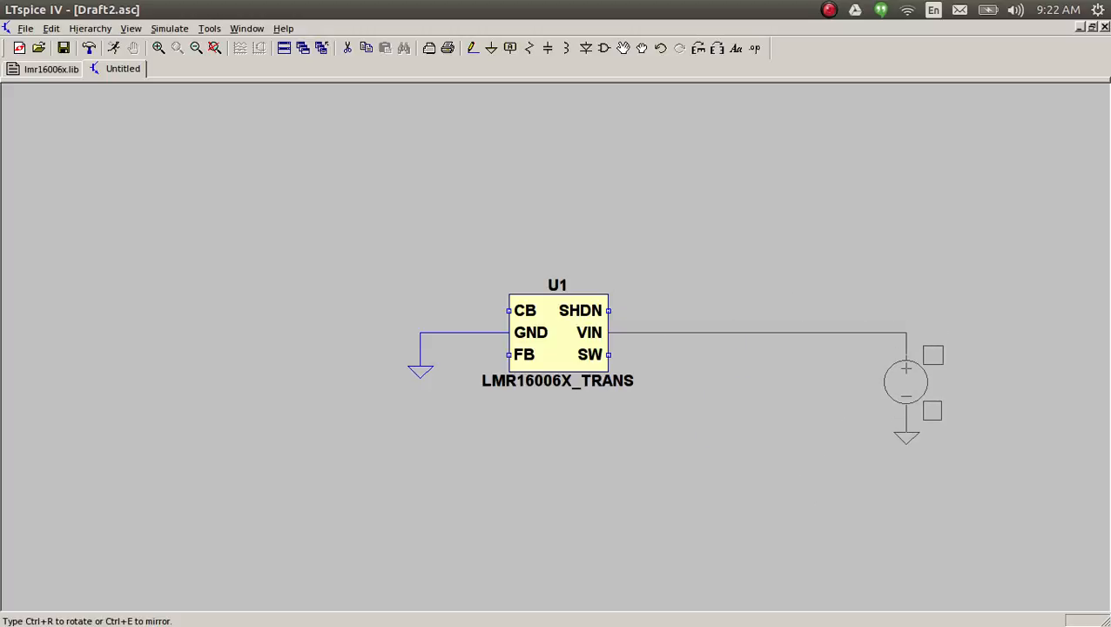
left_click(987, 494)
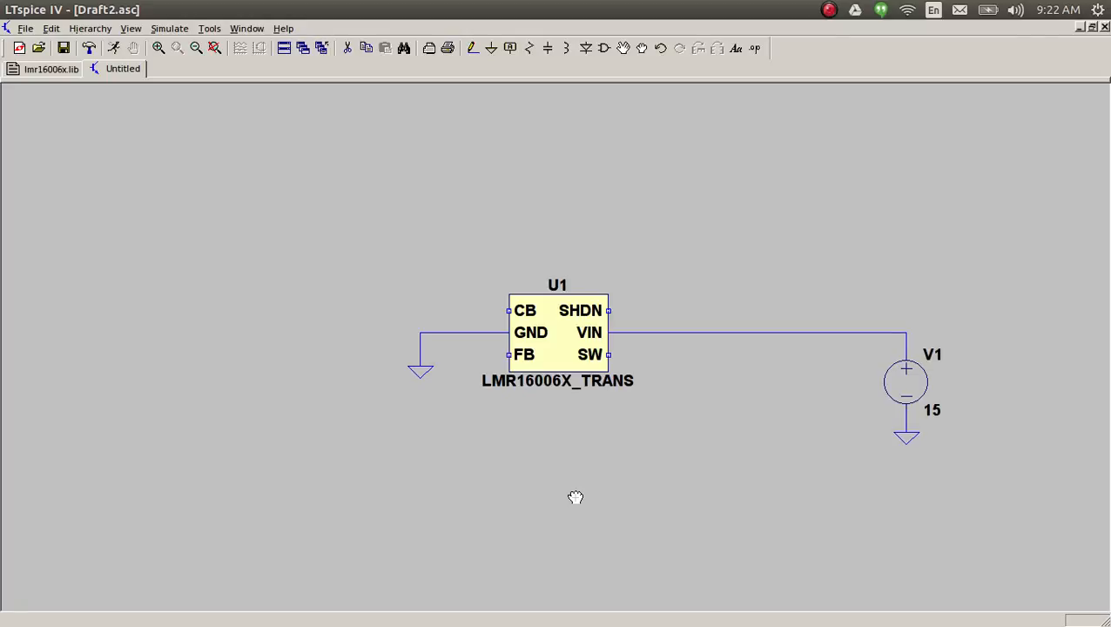
Step: Place a zener diode symbol, rotated 180 degrees so its cathode faces up, just below and beside U1's SW pin
key("F2")
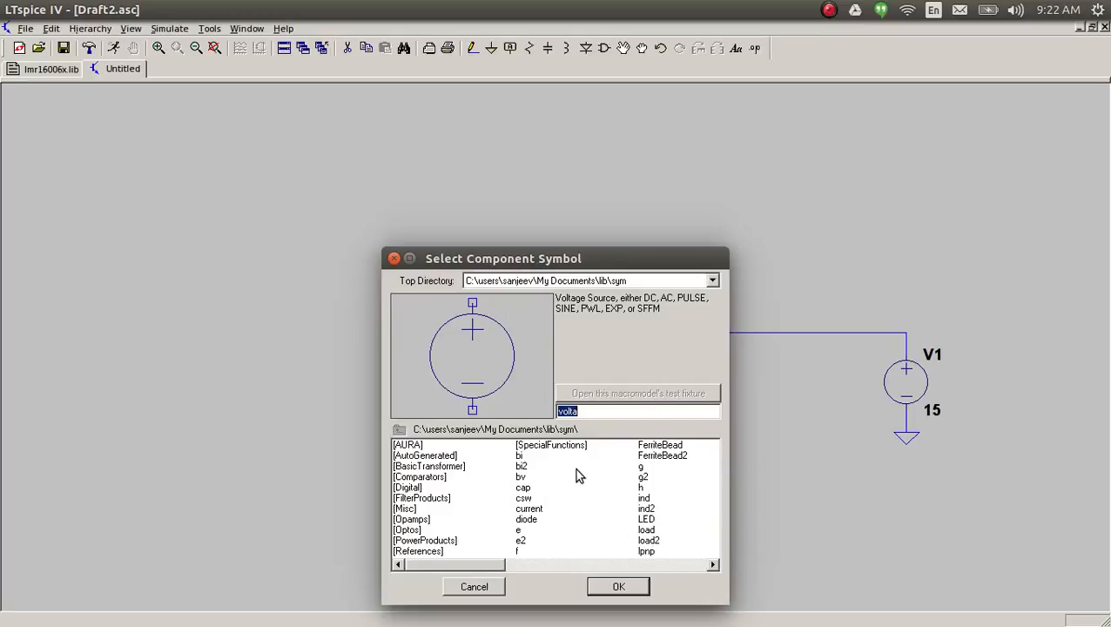
type("zen")
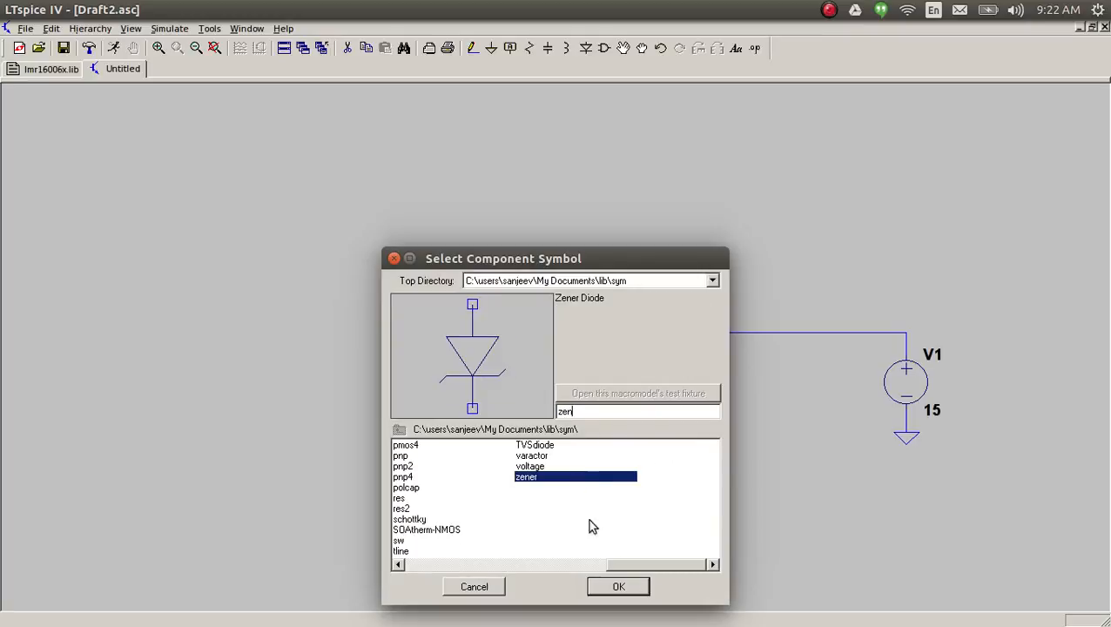
left_click(615, 587)
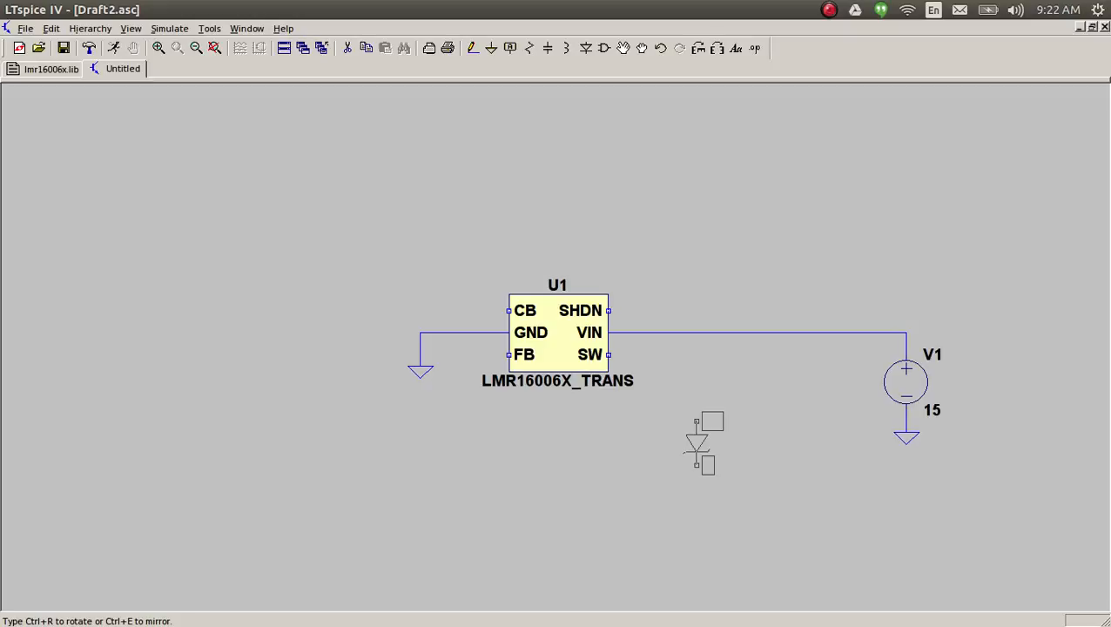
key("ctrl+r")
key("ctrl+r")
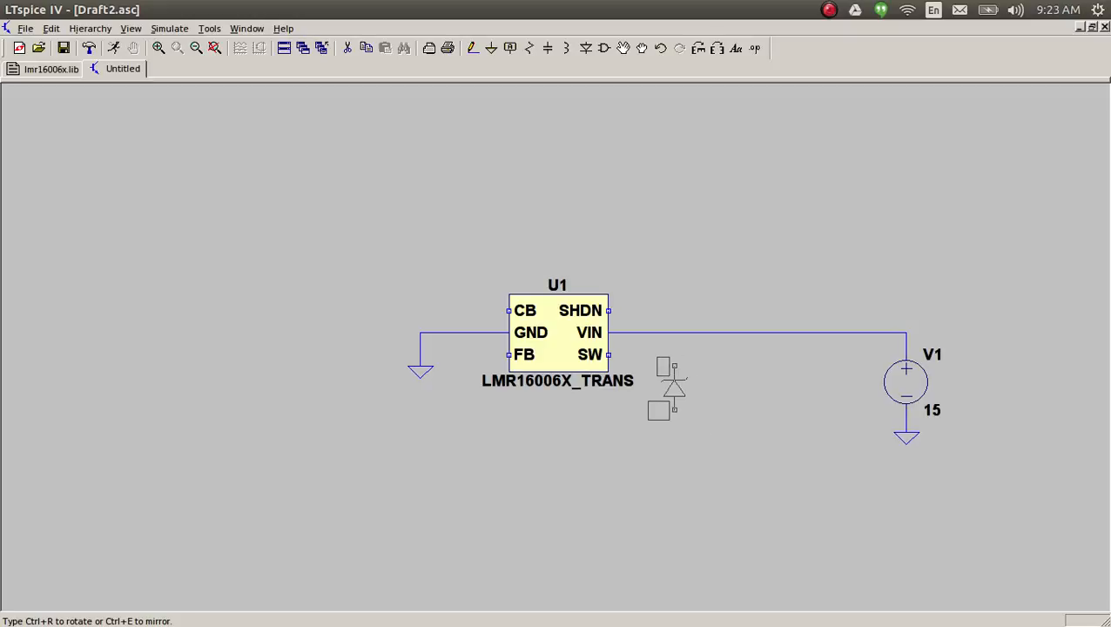
left_click(674, 376)
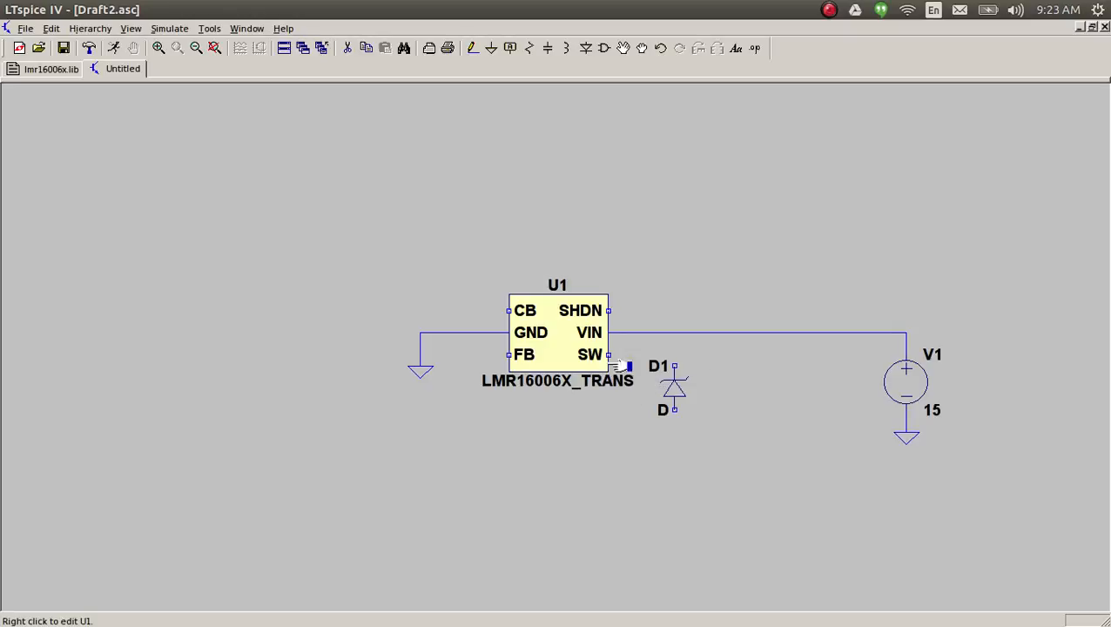
Step: Wire U1's SW pin to D1's cathode and connect D1's anode to the ground node below V1
key("F3")
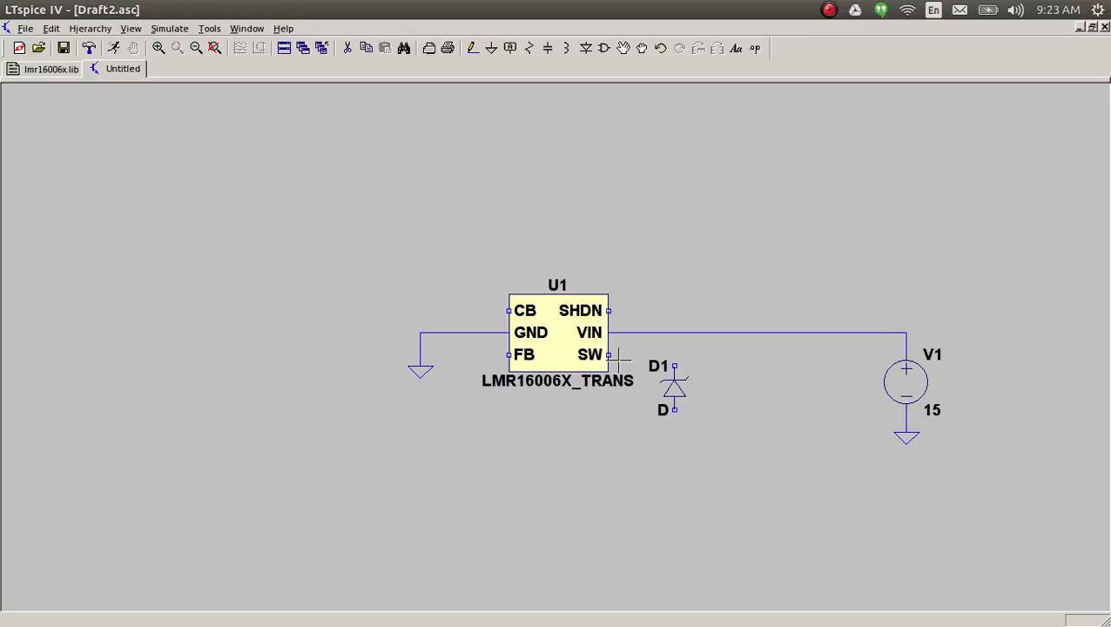
left_click(608, 354)
left_click(674, 410)
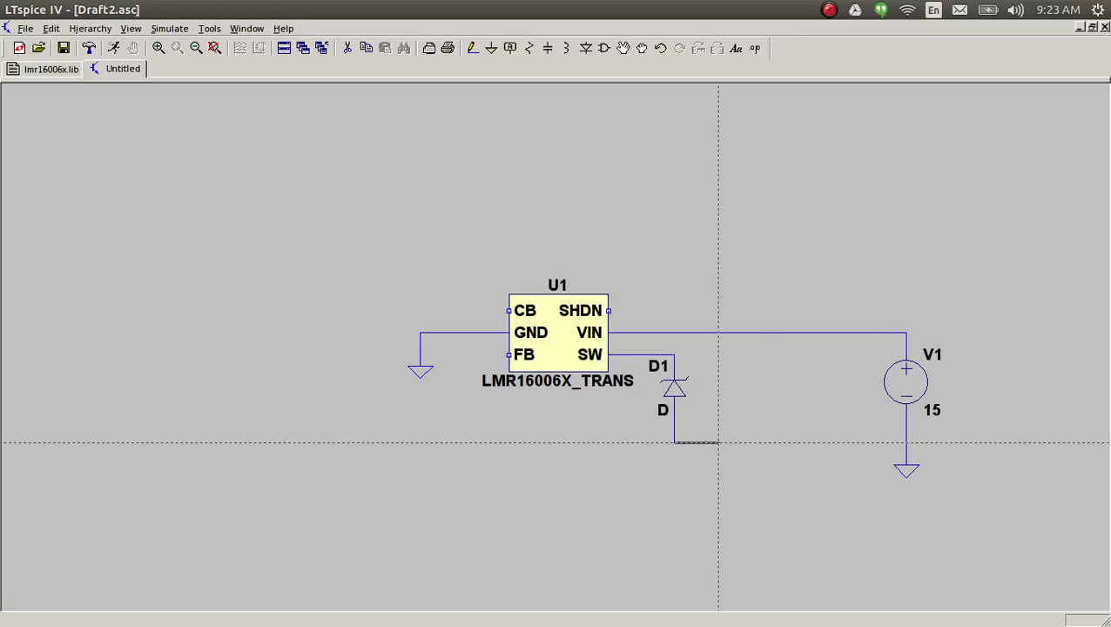
left_click(906, 443)
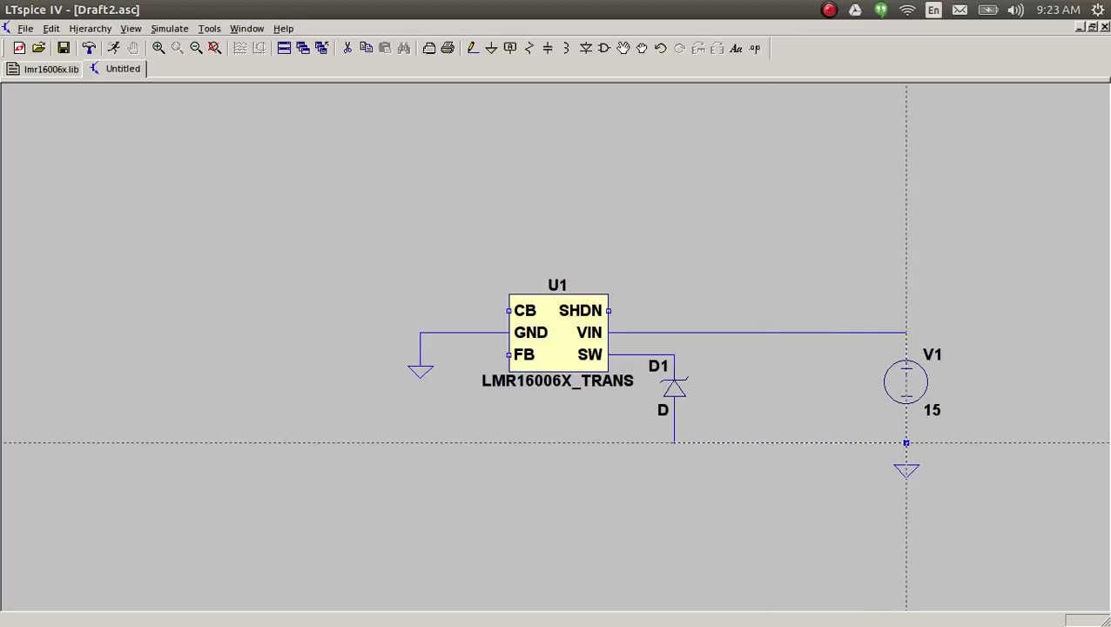
Step: Look up the L1 value in the datasheet in Chrome, return to LTspice and place a horizontal inductor at the SW–D1 node
key("alt+Tab")
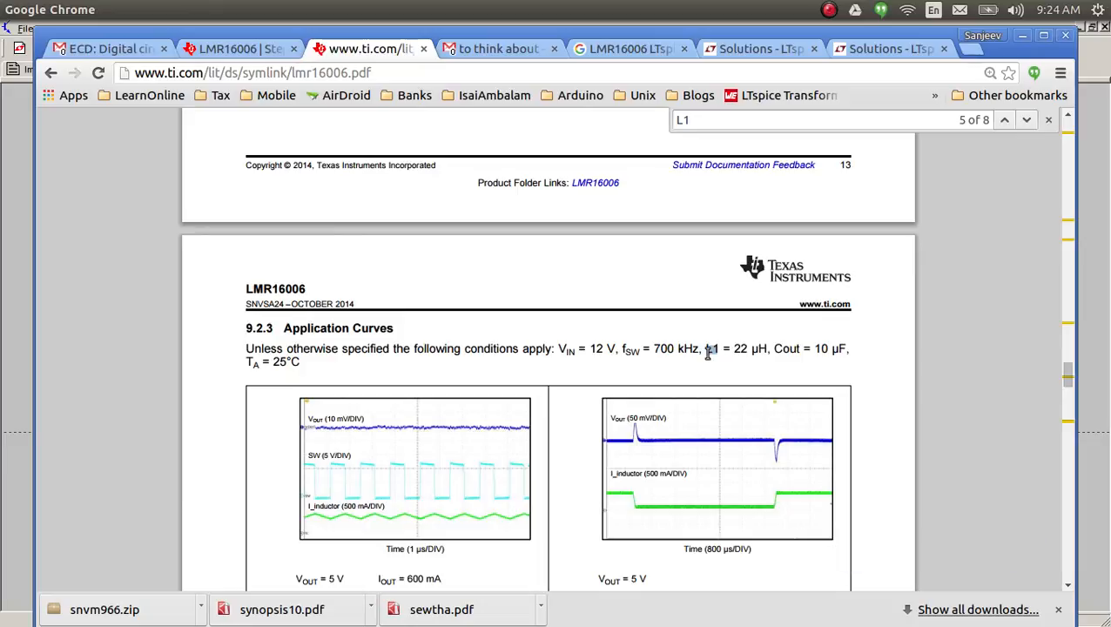
key("alt+Tab")
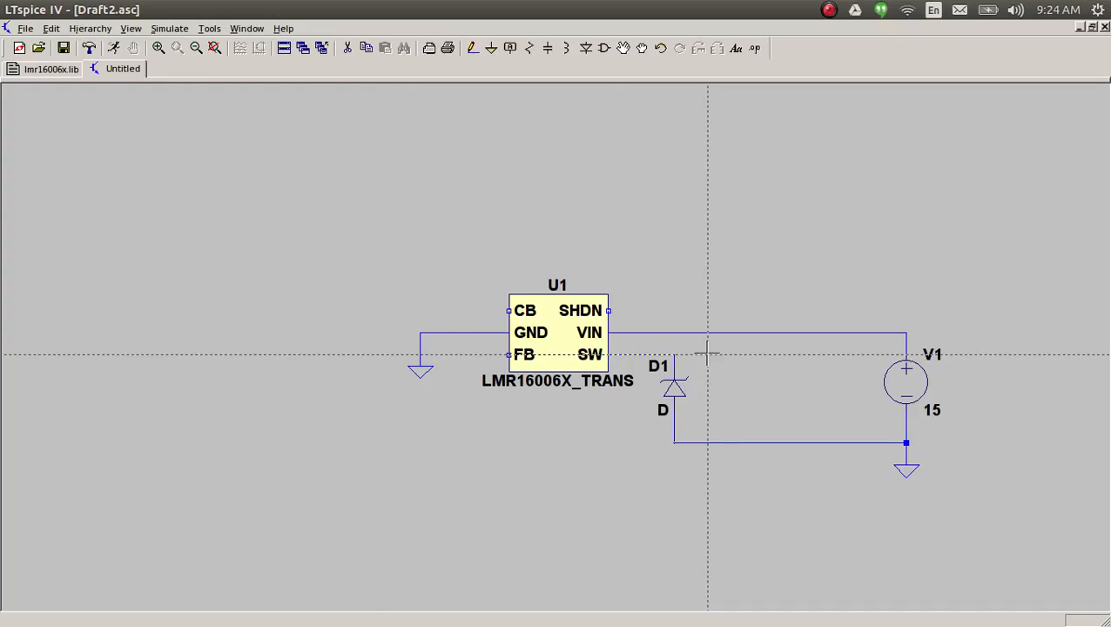
key("F2")
type("ind")
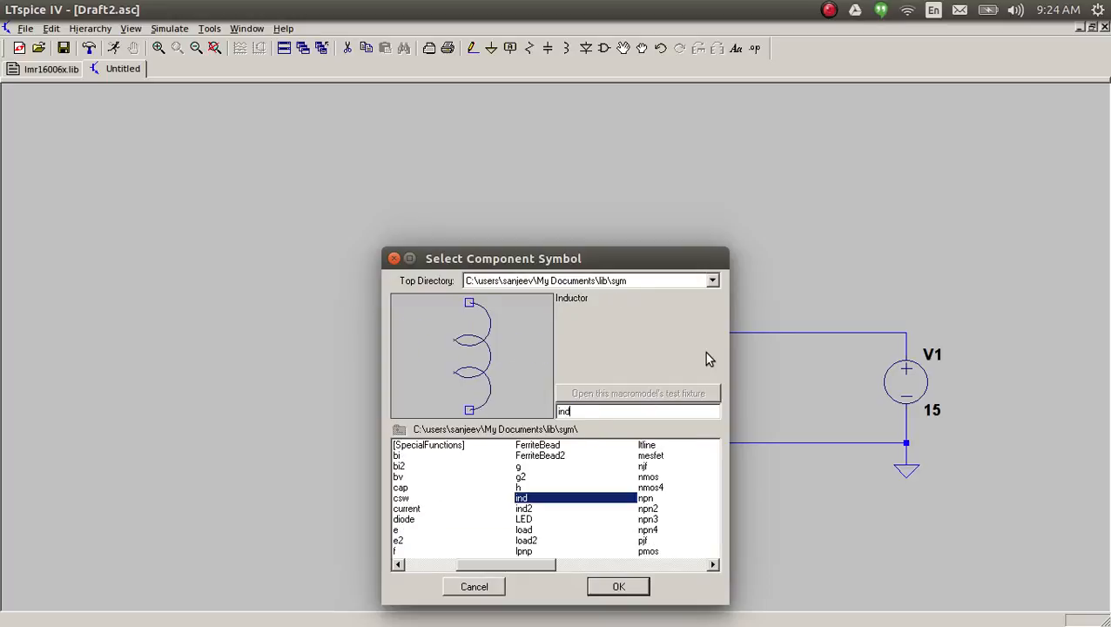
left_click(618, 589)
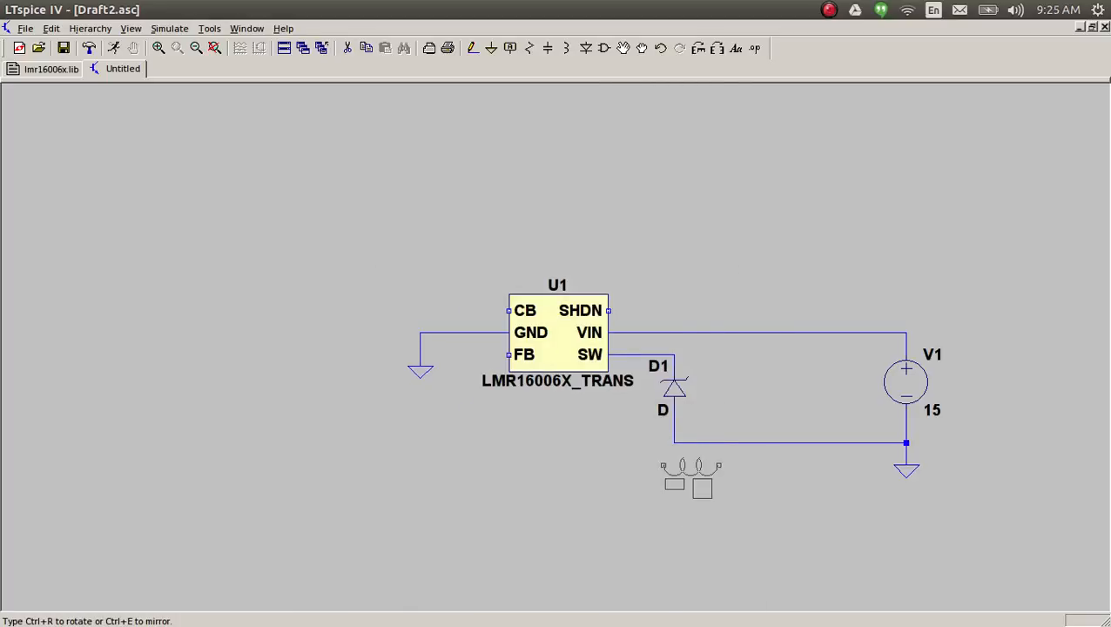
key("ctrl+r")
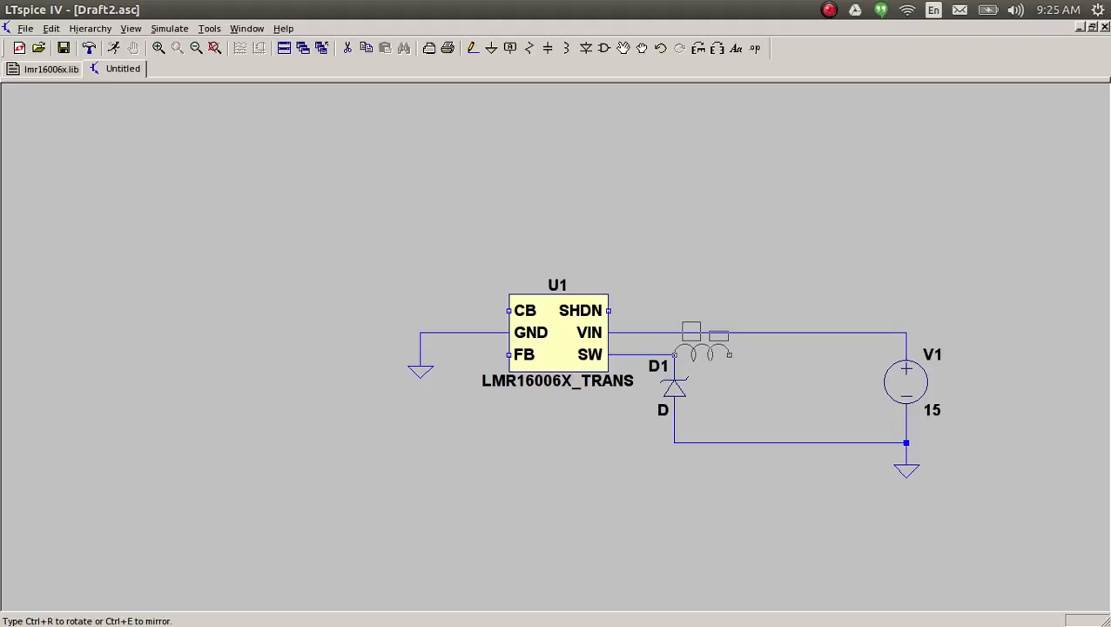
left_click(702, 353)
key("Escape")
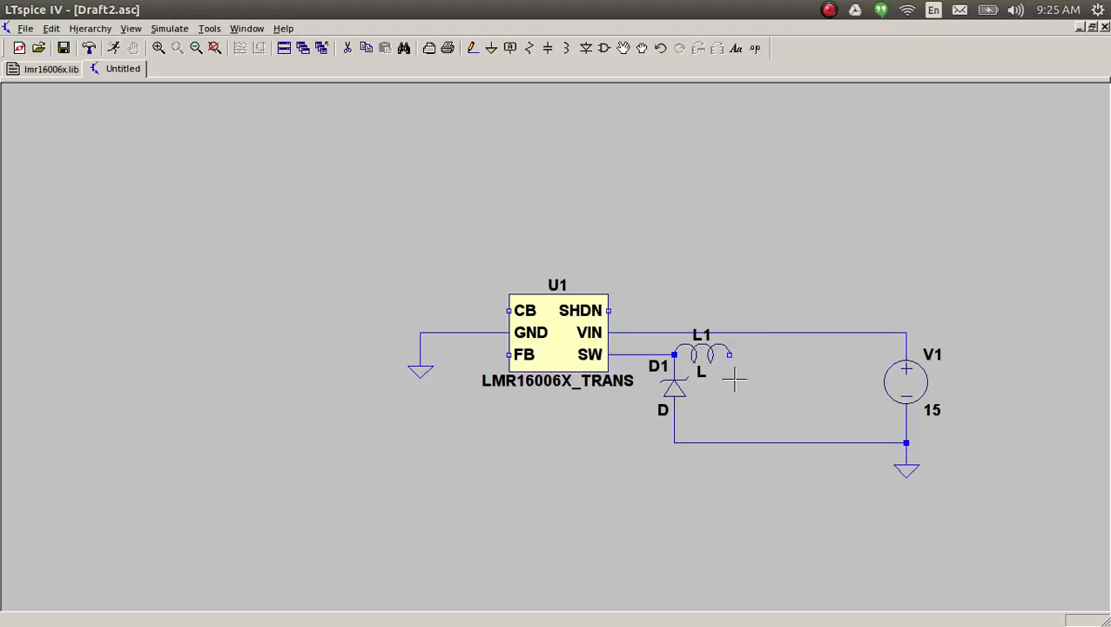
Step: Shift inductor L1 slightly away from D1, keeping it wired to the SW node, and set its inductance to 22u
left_click_drag(714, 350, 737, 349)
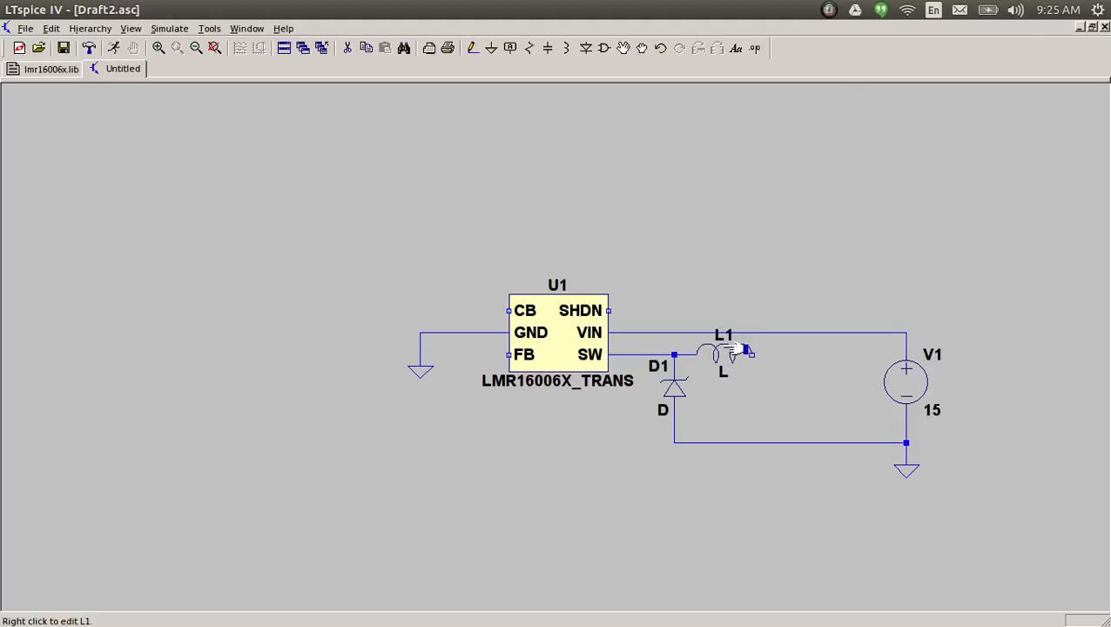
key("alt")
key("Escape")
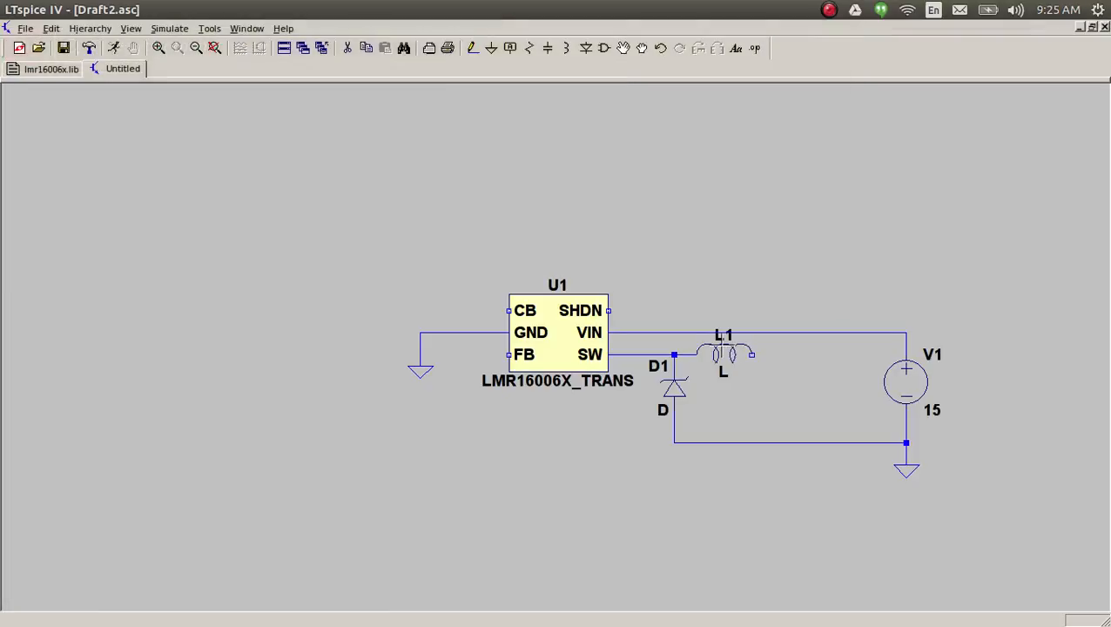
right_click(738, 352)
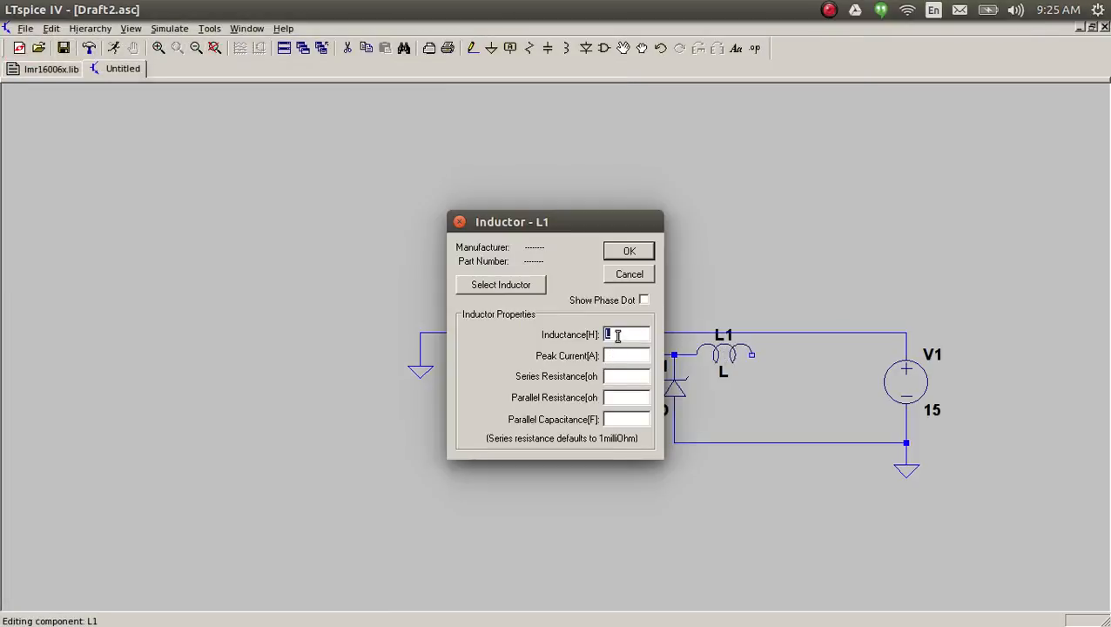
type("22u")
key("Return")
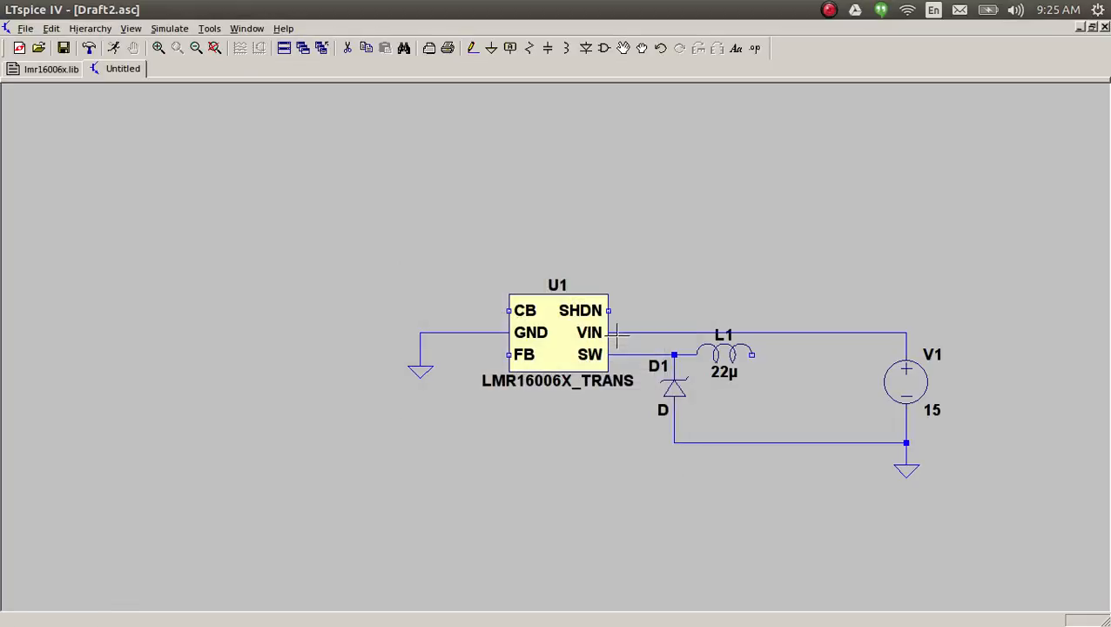
Step: Check the Cout value in the datasheet in Chrome, return to LTspice and place a vertical capacitor between L1 and V1
key("alt+Tab")
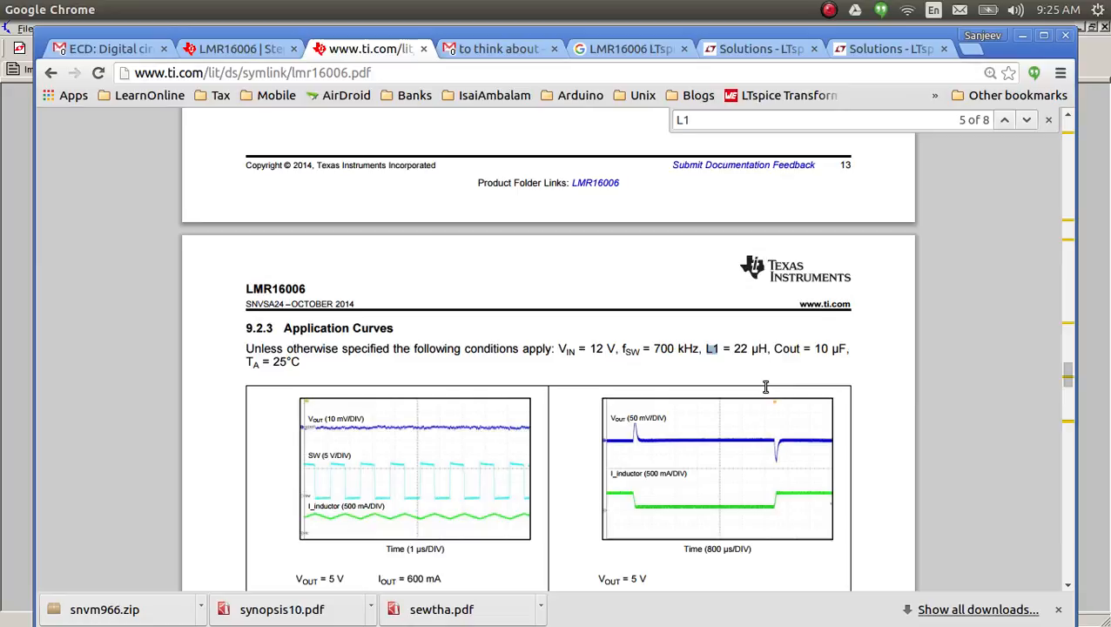
key("alt+Tab")
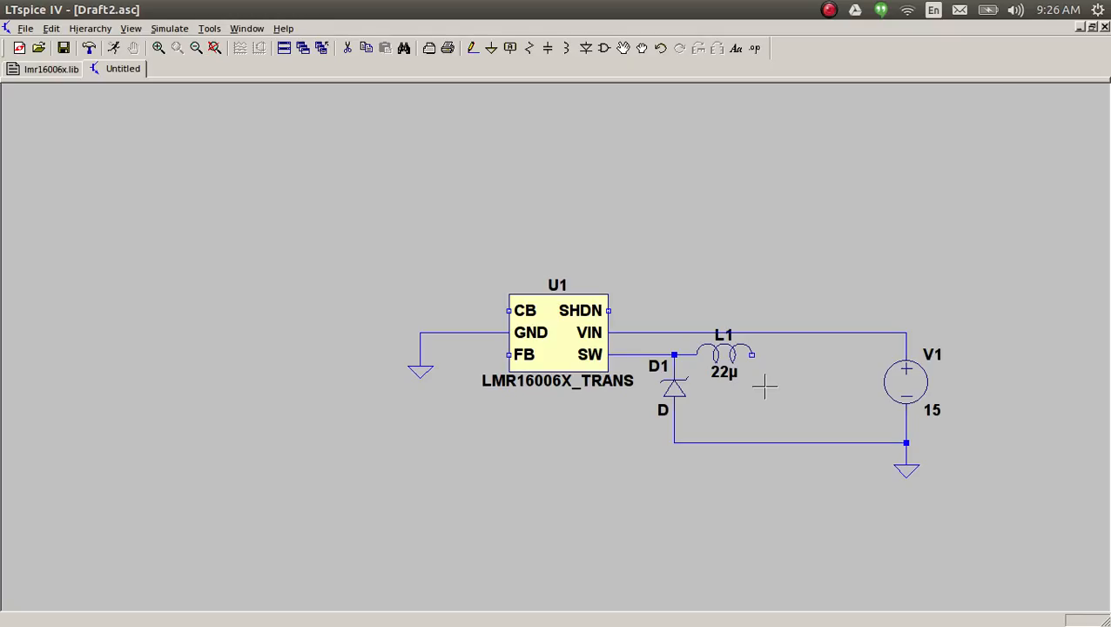
key("F2")
type("c")
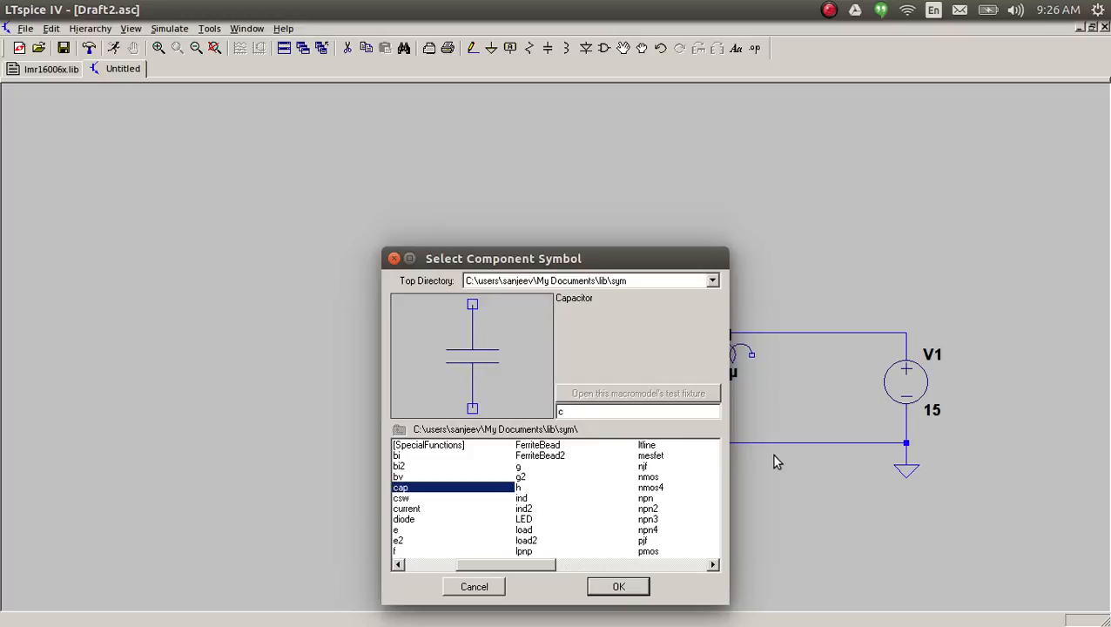
left_click(619, 586)
left_click(785, 387)
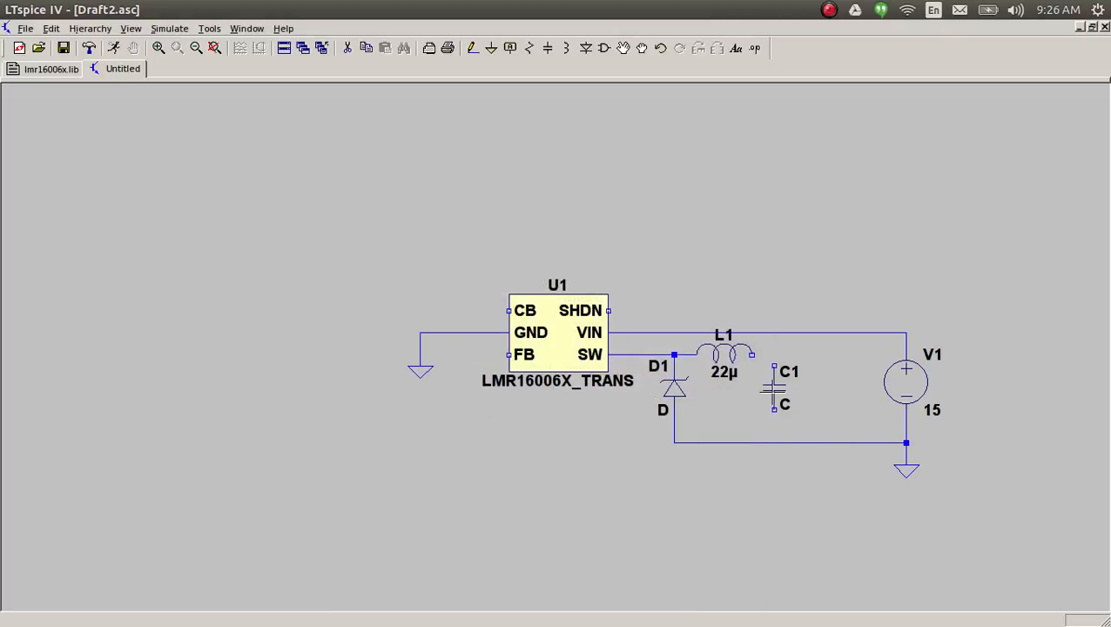
Step: Wire L1's free end to the upper terminal of C1 and C1's lower terminal to the ground line
key("Escape")
key("F3")
left_click(763, 354)
left_click(774, 366)
left_click(774, 408)
left_click(774, 443)
key("Escape")
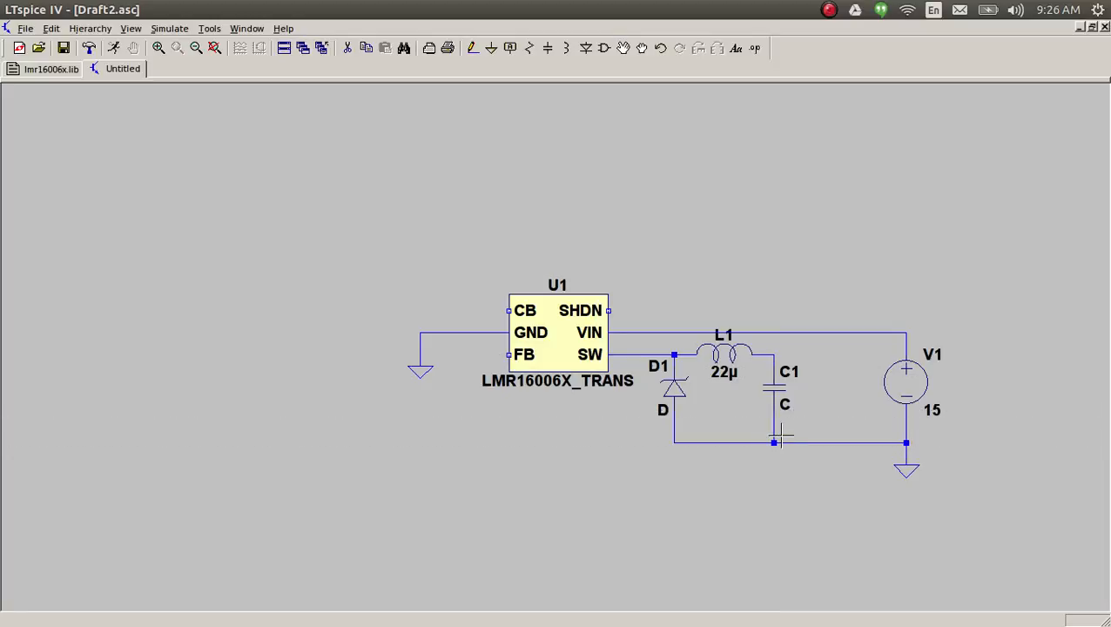
Step: Switch to Chrome, review the output and feedback connections in the first-page Simplified Schematic, and return to LTspice
key("alt+Tab")
left_click_drag(1073, 377, 1073, 131)
scroll(479, 323, "down", 4)
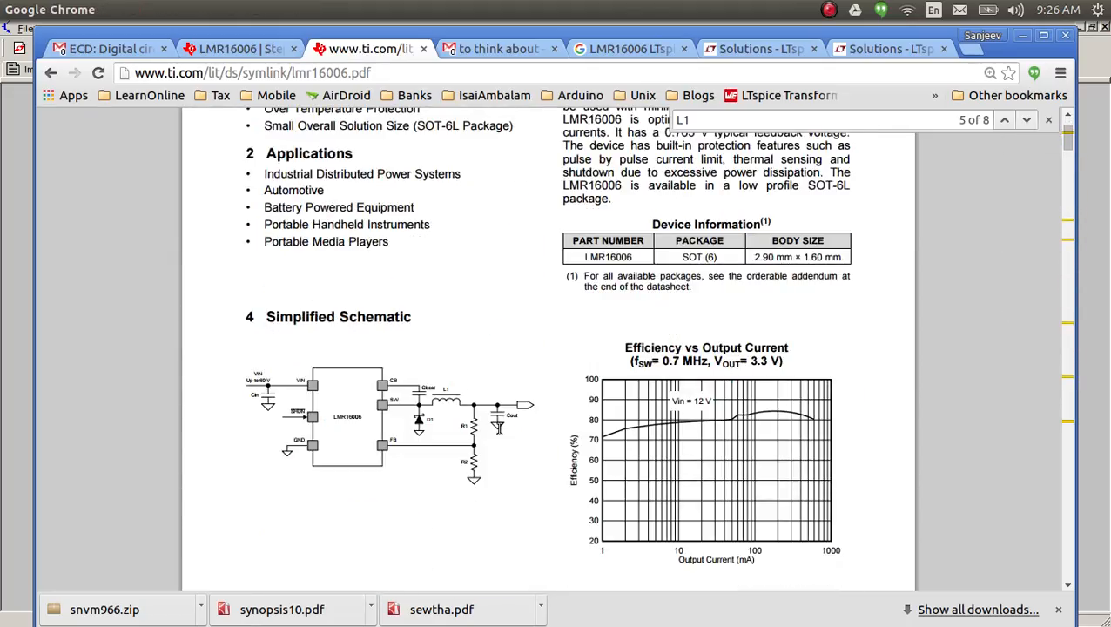
key("alt+Tab")
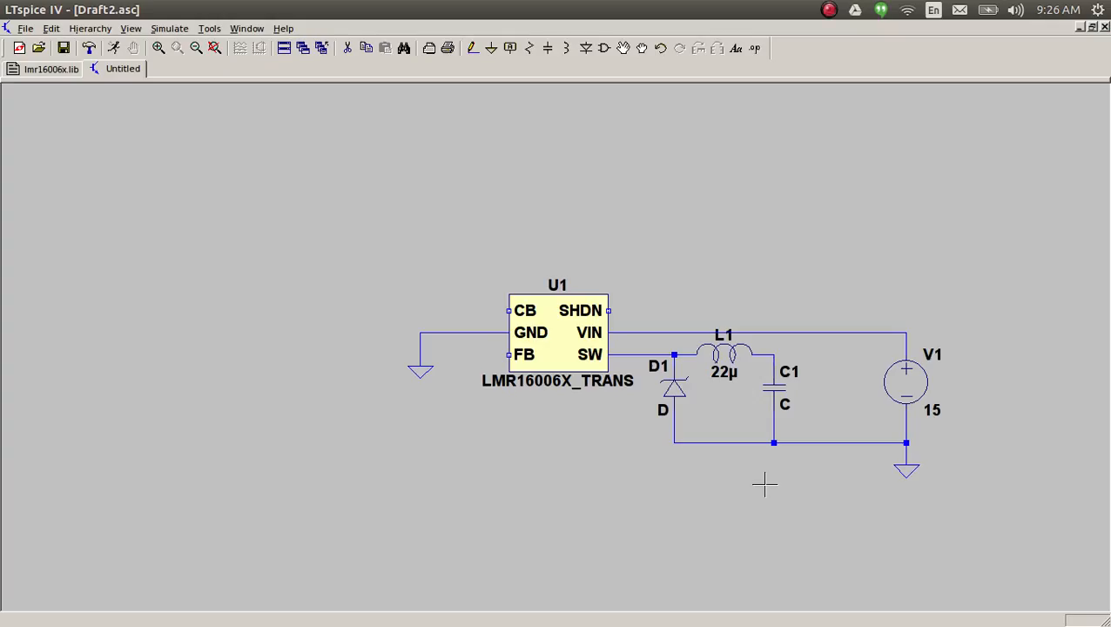
Step: Move V1 with its ground farther from C1, and place a horizontal resistor level with L1 and a vertical resistor between it and V1
key("F2")
type("re")
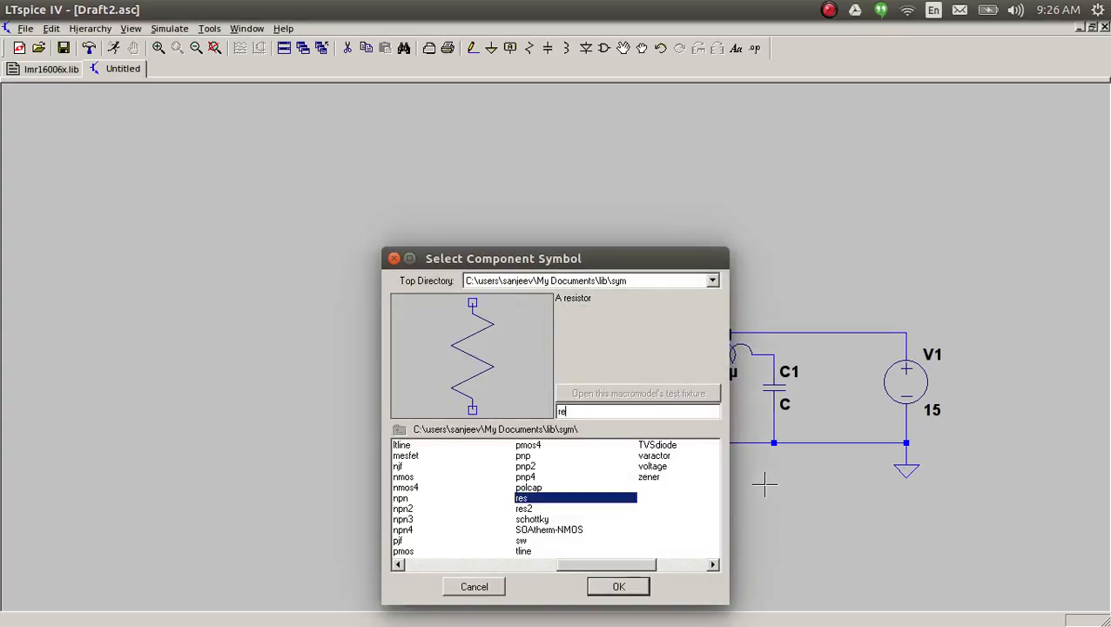
left_click(634, 591)
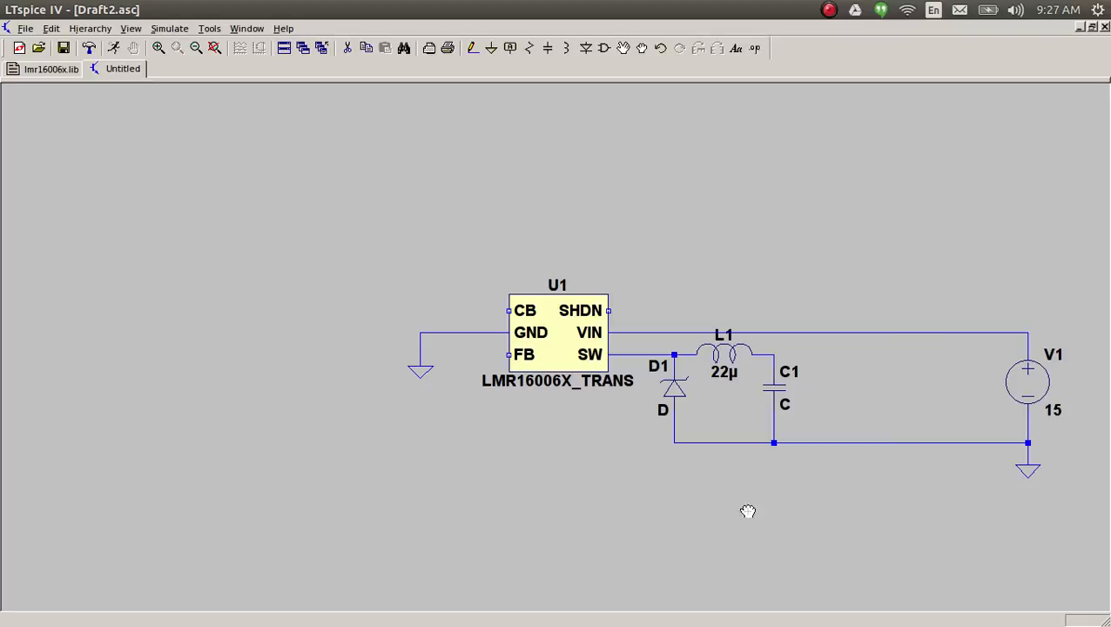
key("r")
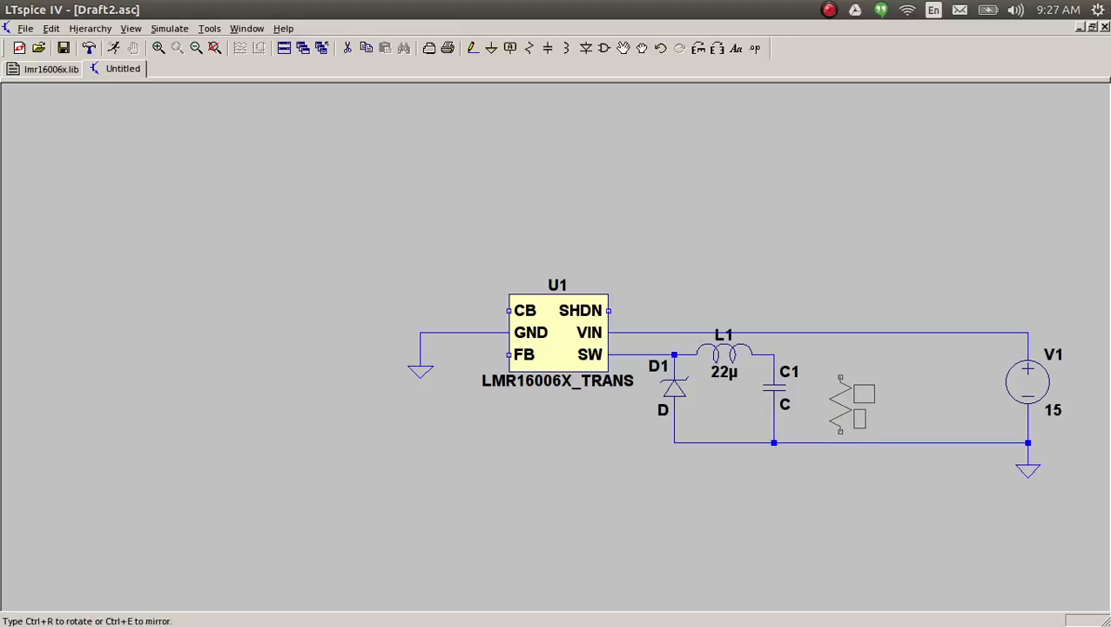
key("ctrl+r")
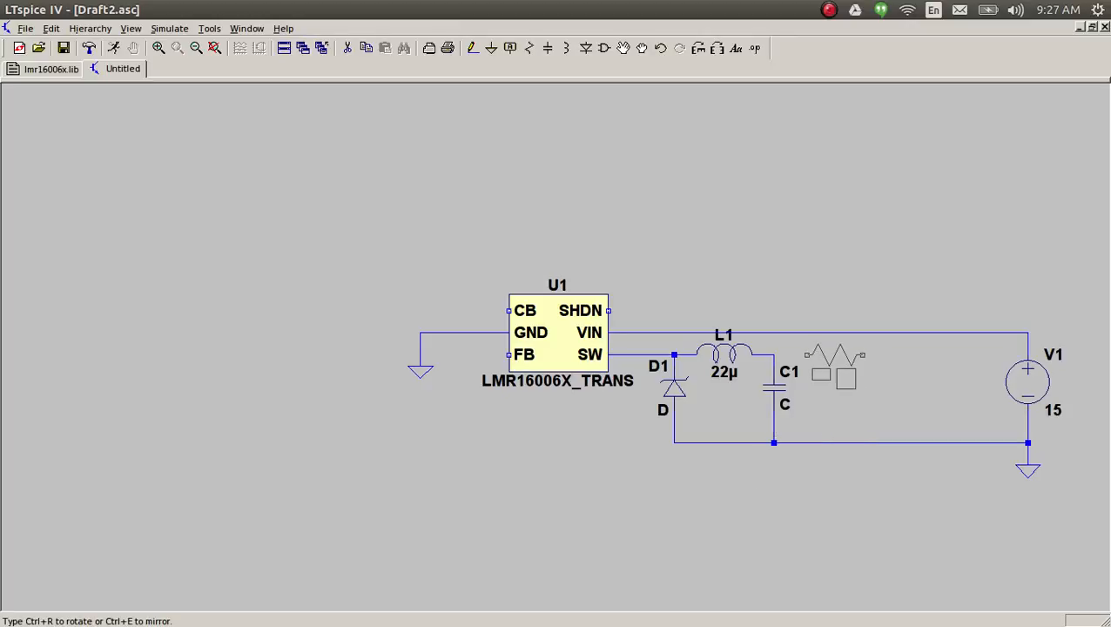
left_click(821, 355)
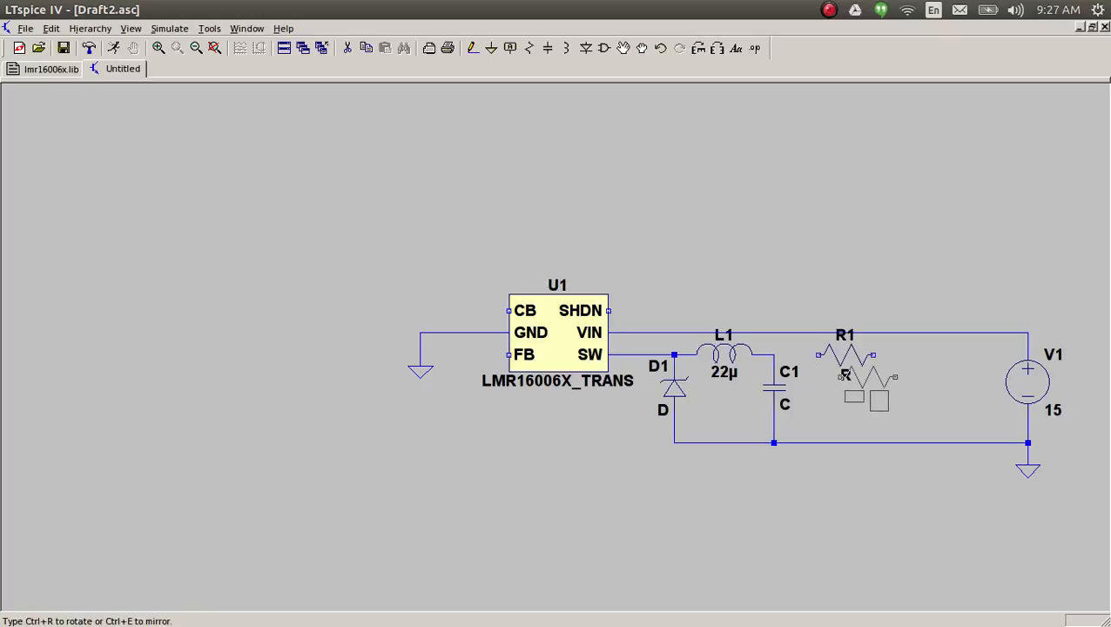
key("ctrl+r")
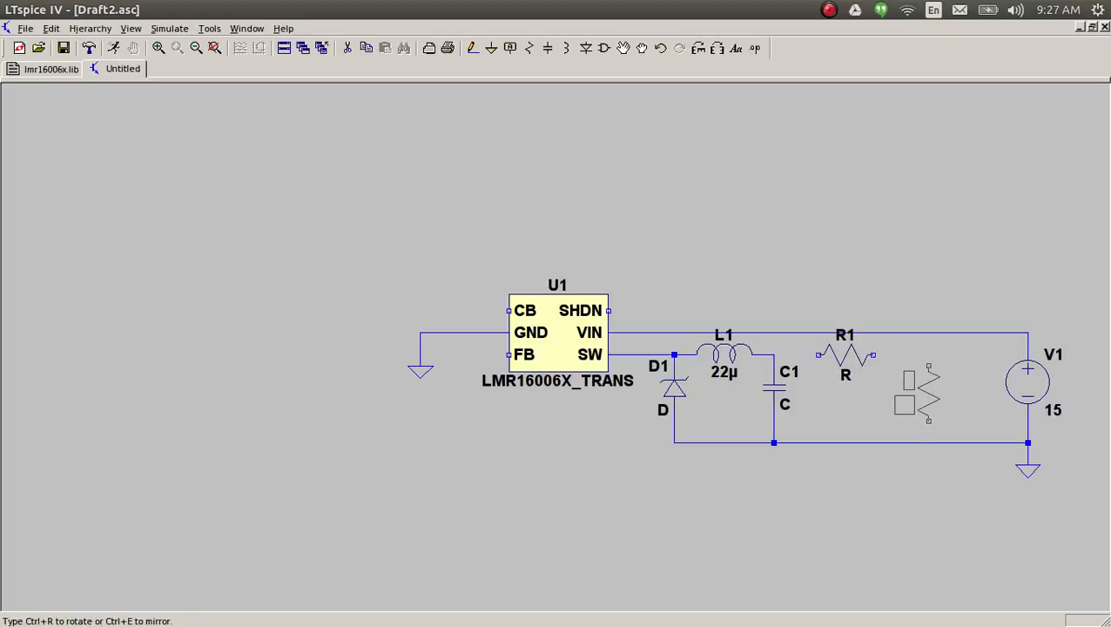
left_click(929, 367)
key("Escape")
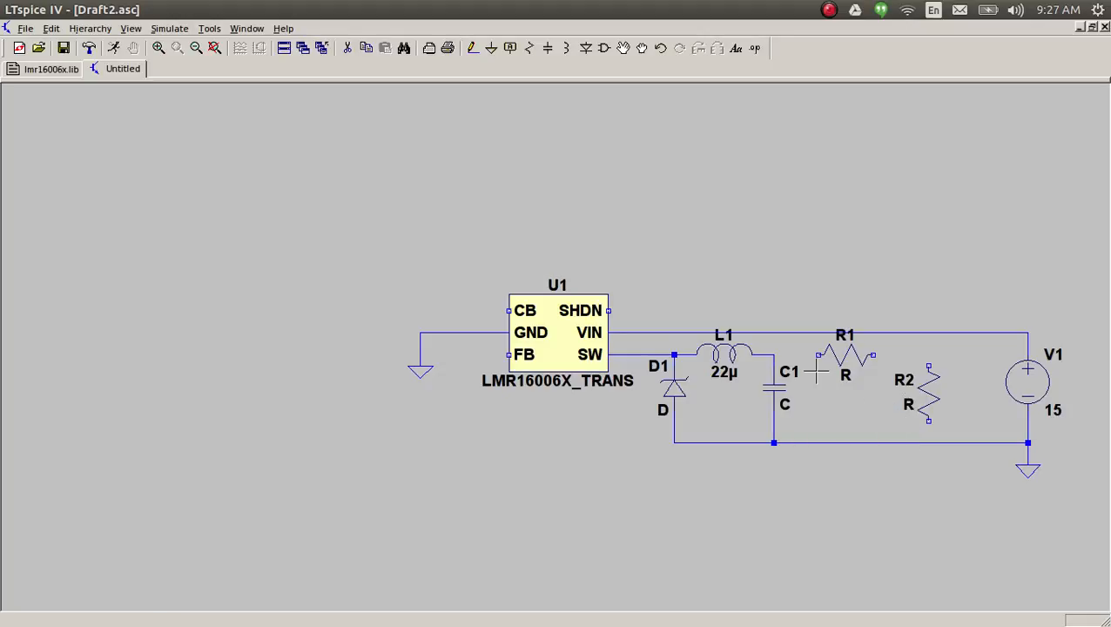
Step: Wire R1 and R2 in series from the L1–C1 node to the ground line, and set R1's resistance to 5k
right_click(816, 373)
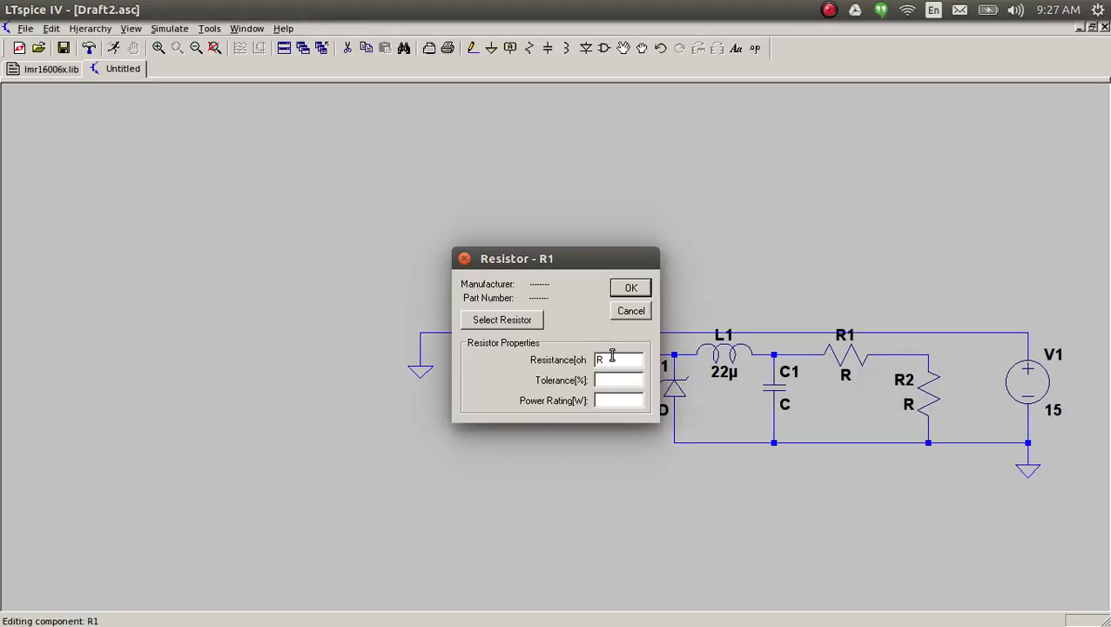
double_click(613, 357)
type("5k")
key("Return")
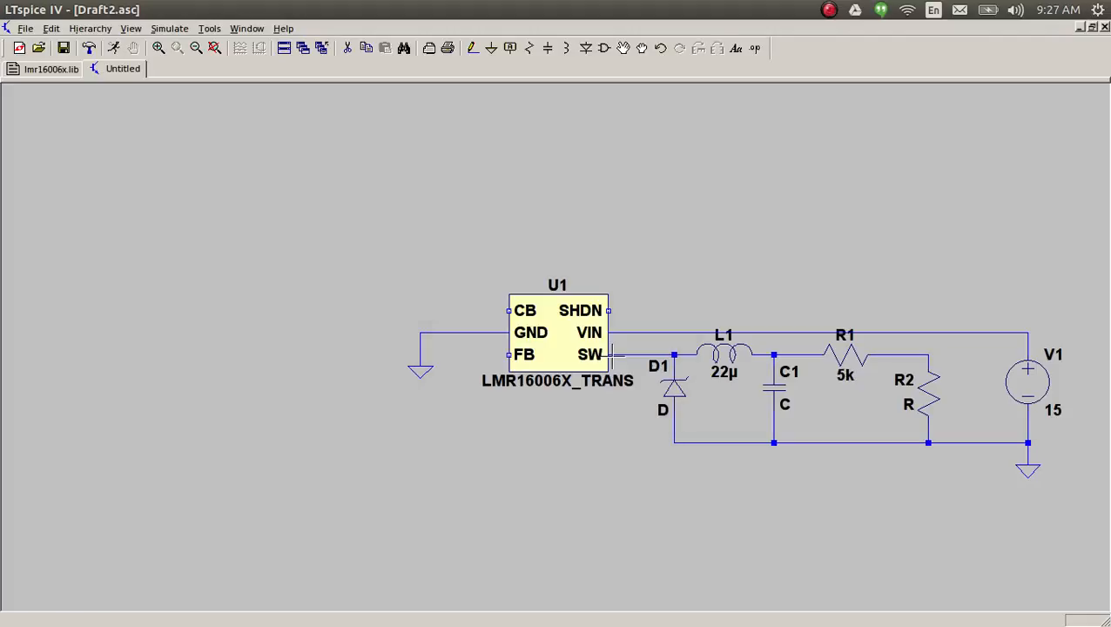
Step: Set R2's resistance to 10k
right_click(944, 393)
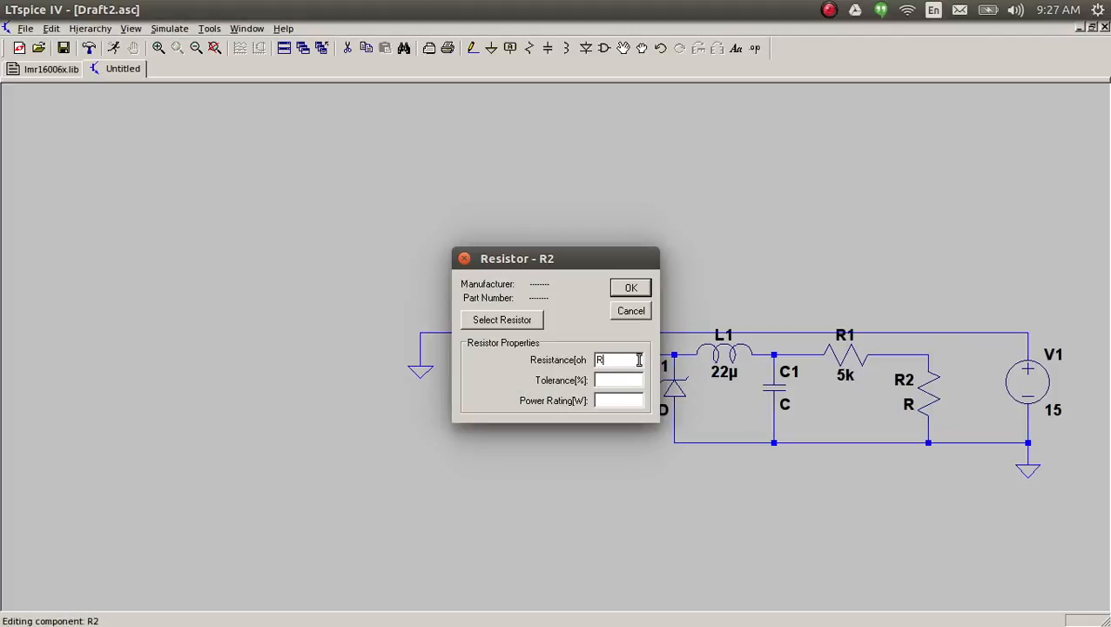
key("BackSpace")
type("10k")
key("Return")
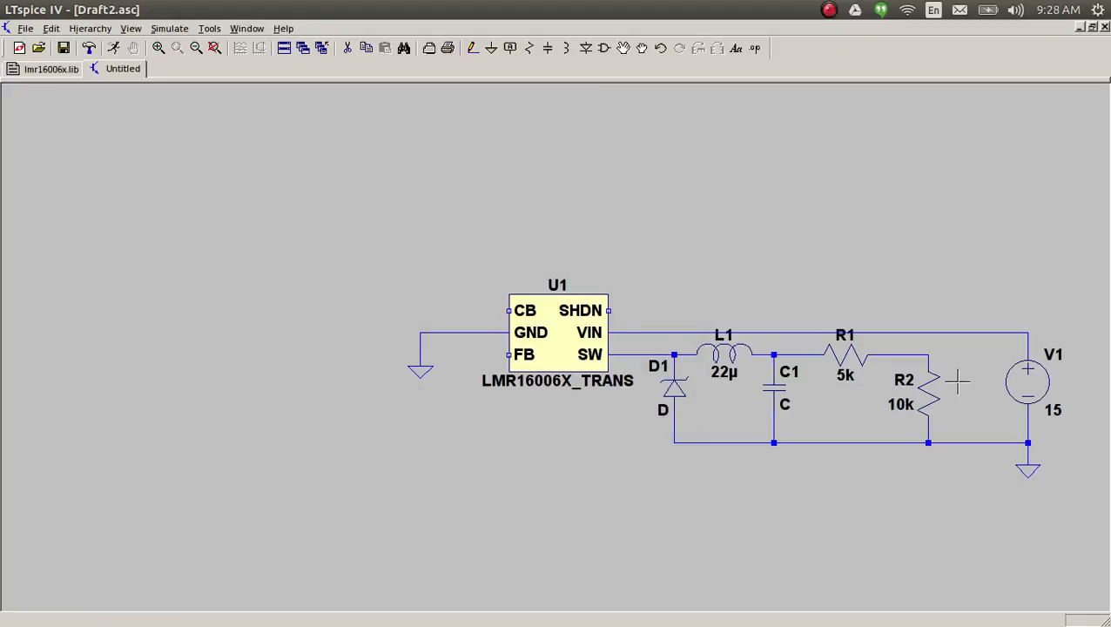
Step: Label both the wire between R1 and R2 and U1's FB pin with the net name fb
key("F4")
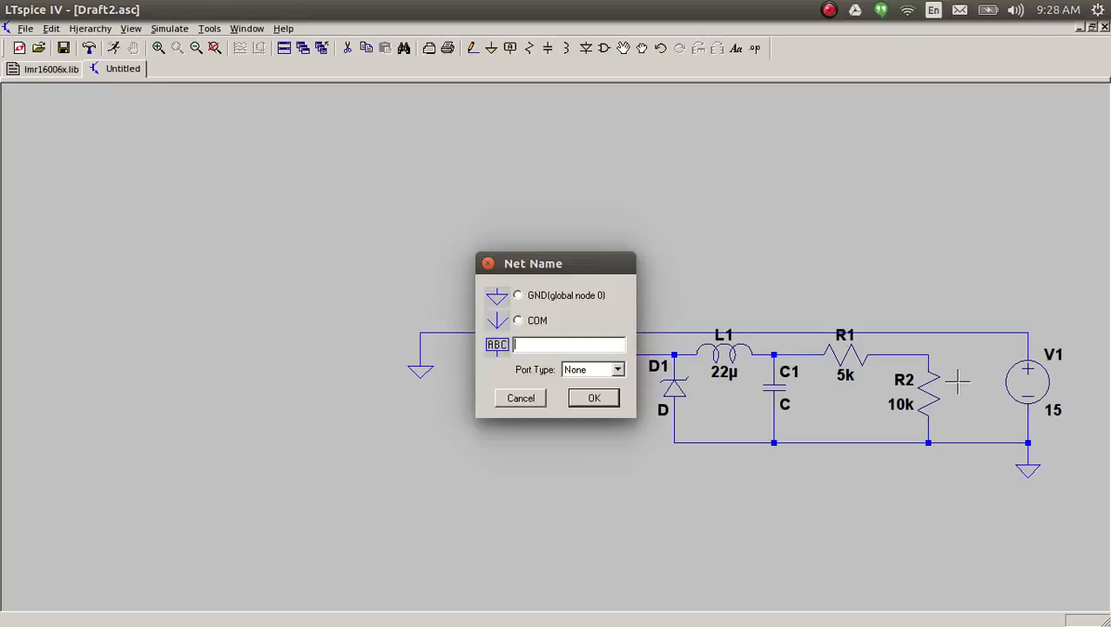
type("x")
left_click(592, 398)
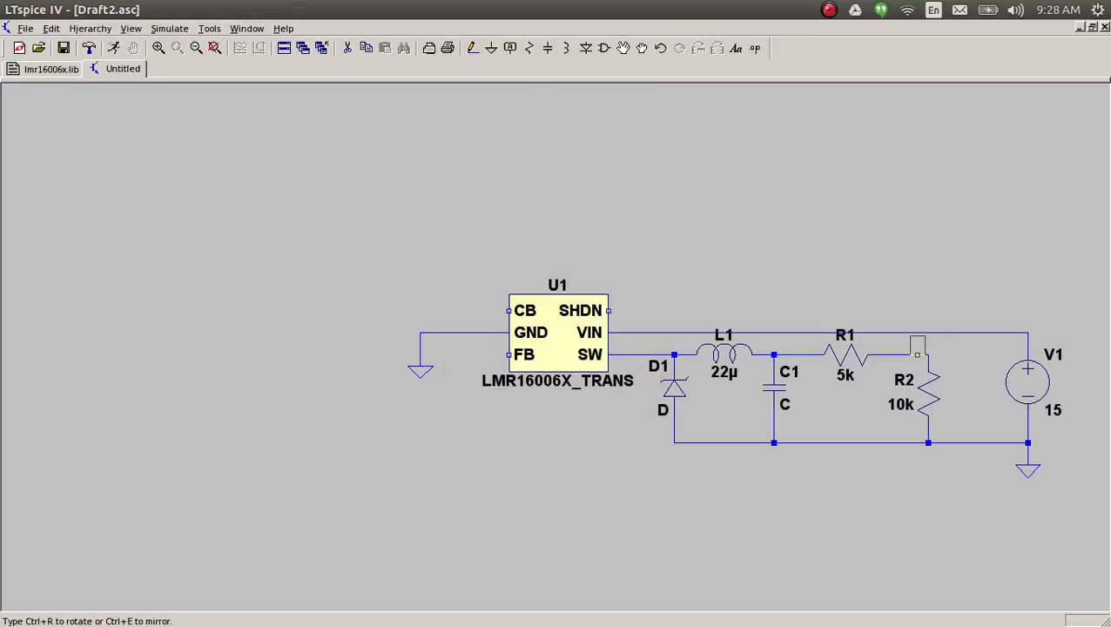
left_click(906, 355)
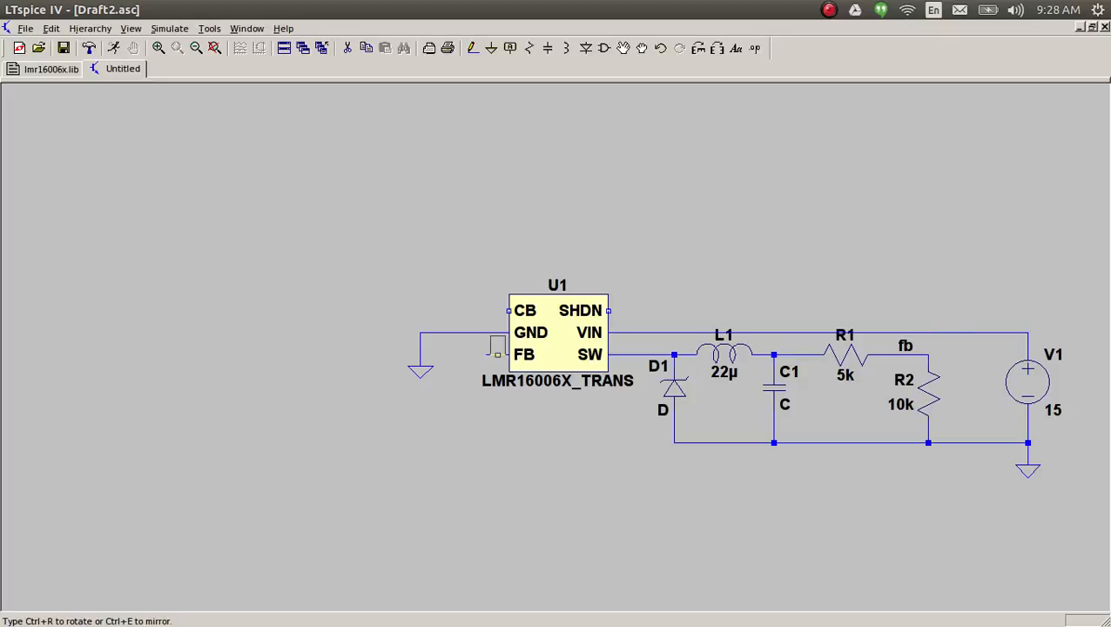
left_click(494, 355)
key("super")
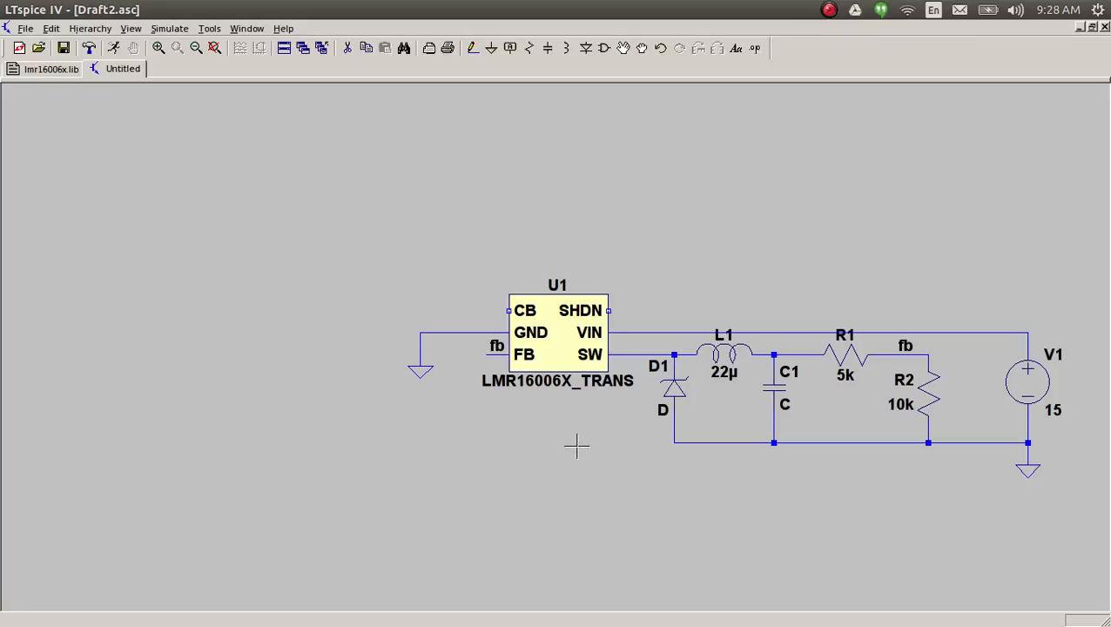
Step: Check the Cboot connection in the datasheet's Typical Application circuit in Chrome, return to LTspice, and place a horizontal capacitor above U1
key("alt+Tab")
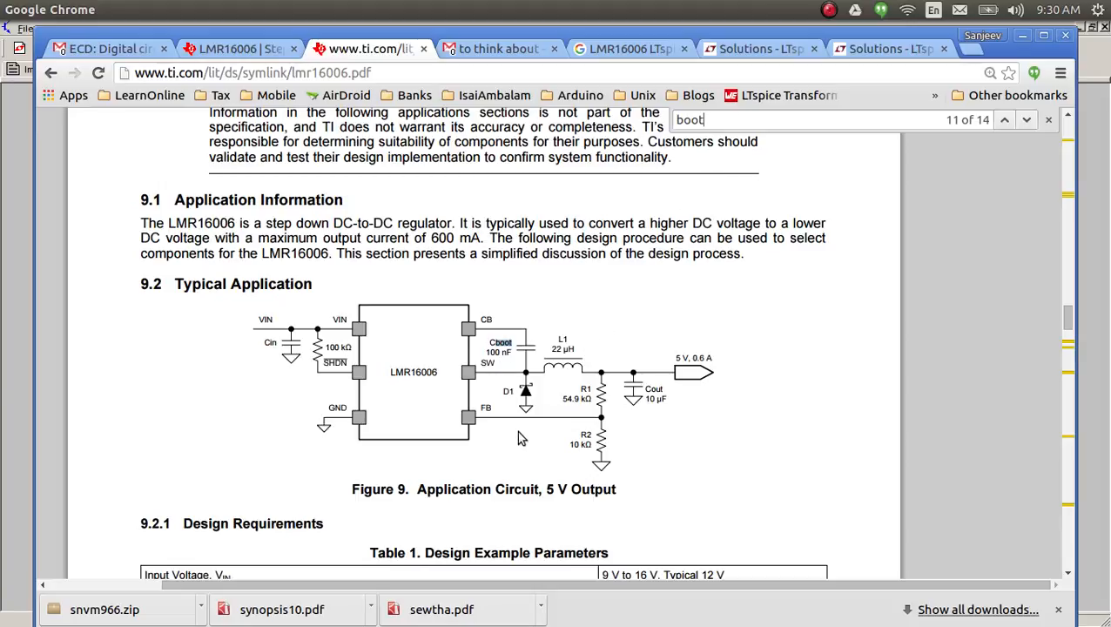
key("alt+Tab")
key("c")
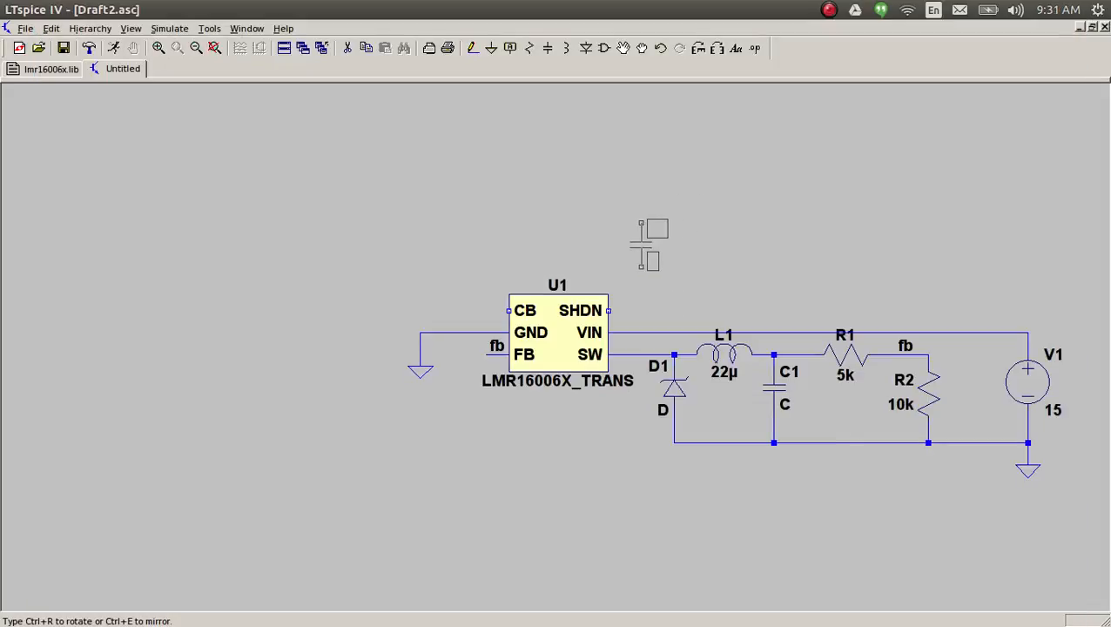
key("ctrl+r")
left_click(541, 223)
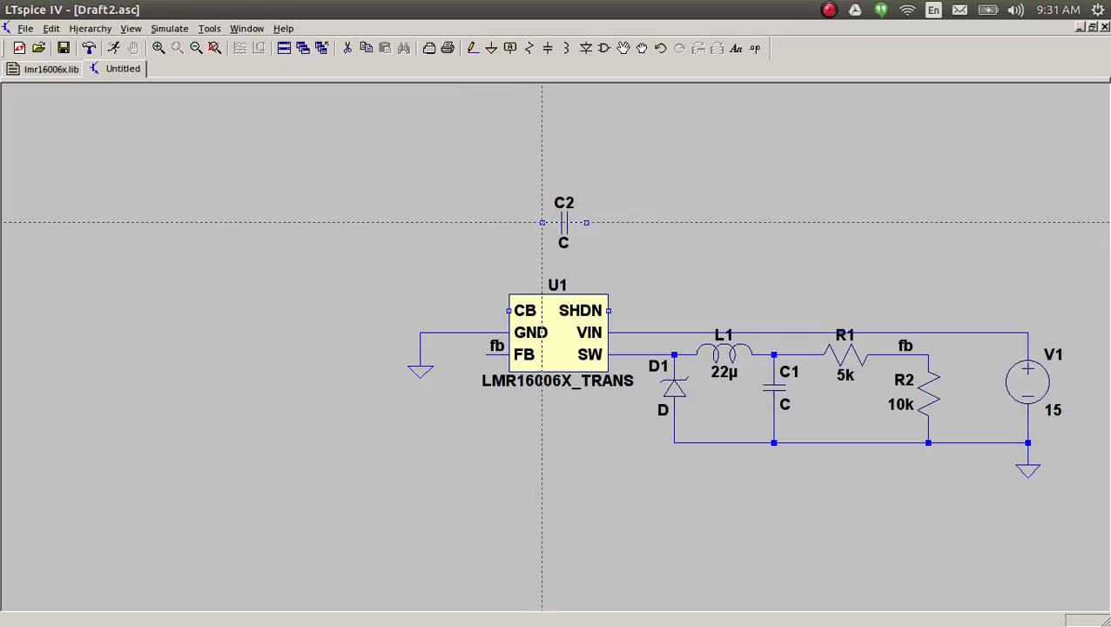
Step: Wire C2 between U1's CB pin and the SW line
key("Escape")
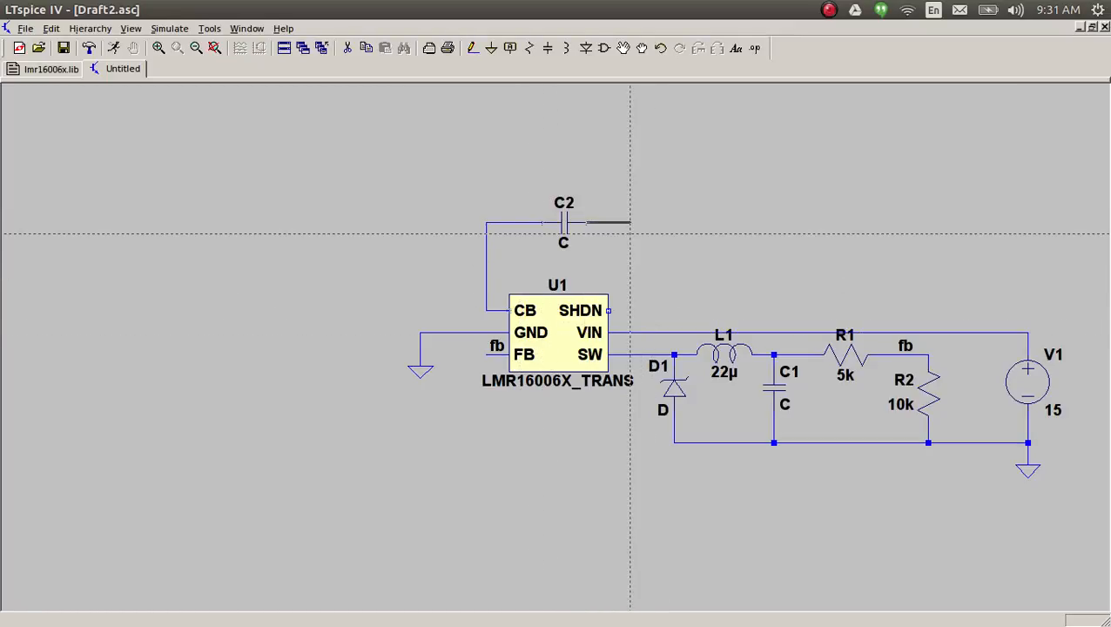
left_click(631, 354)
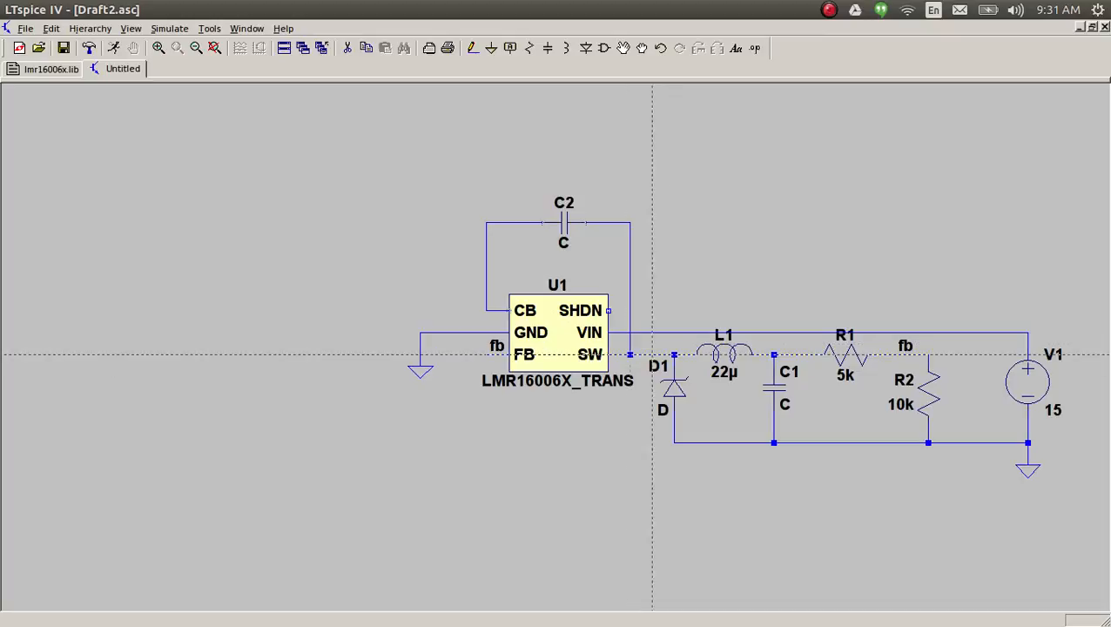
key("Escape")
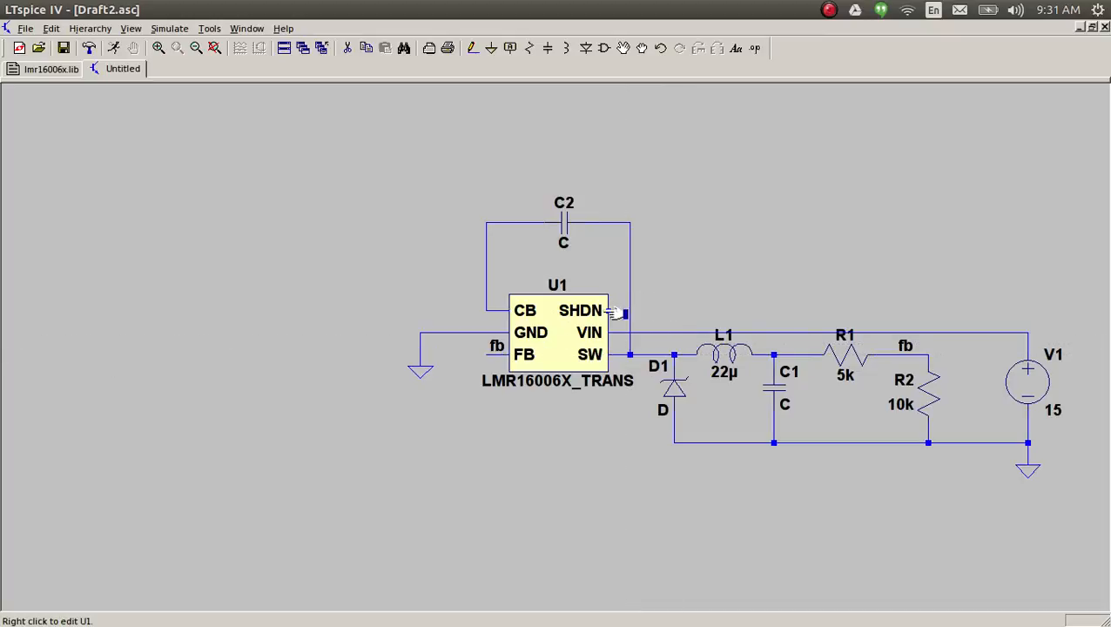
Step: Check the SHDN connection in the Chrome datasheet, return to LTspice, and place a horizontal resistor above L1, level with U1's SHDN pin
key("alt+Tab")
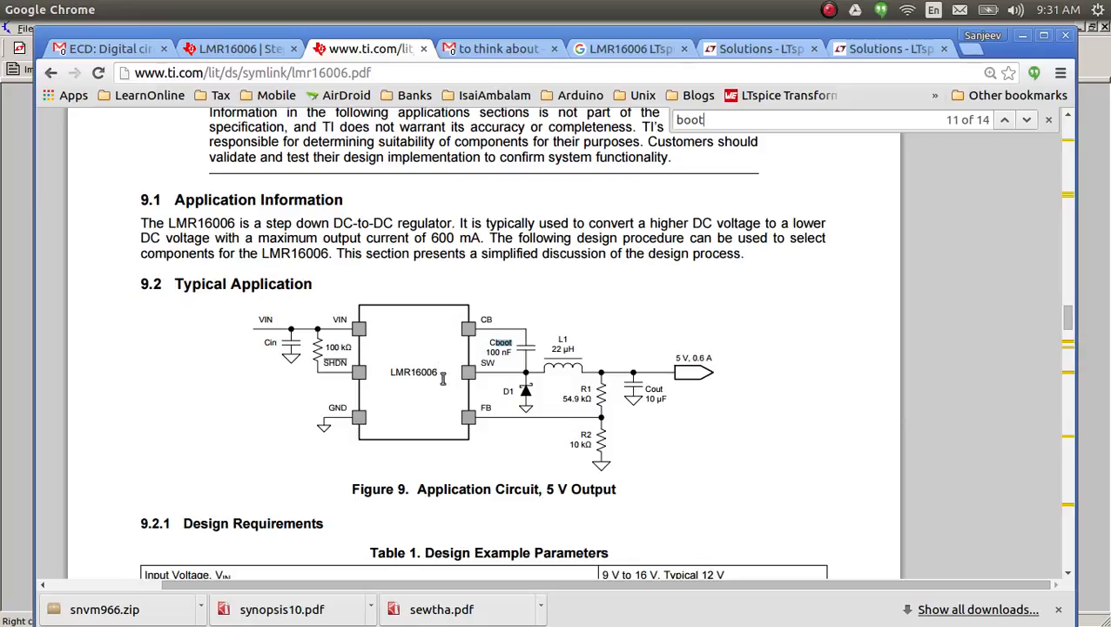
key("alt+Tab")
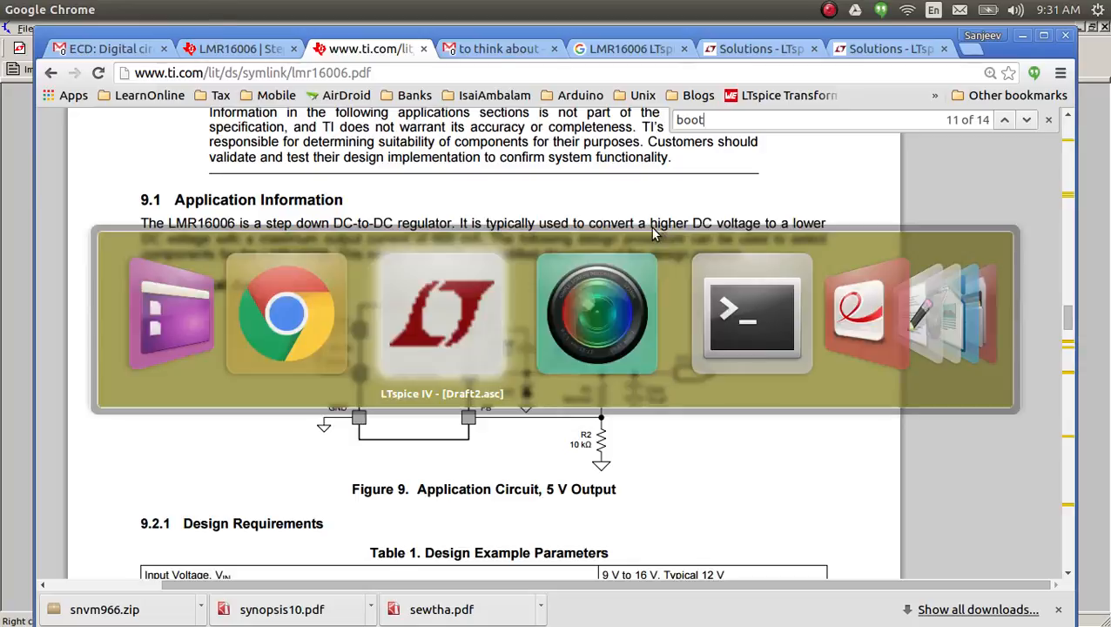
key("alt")
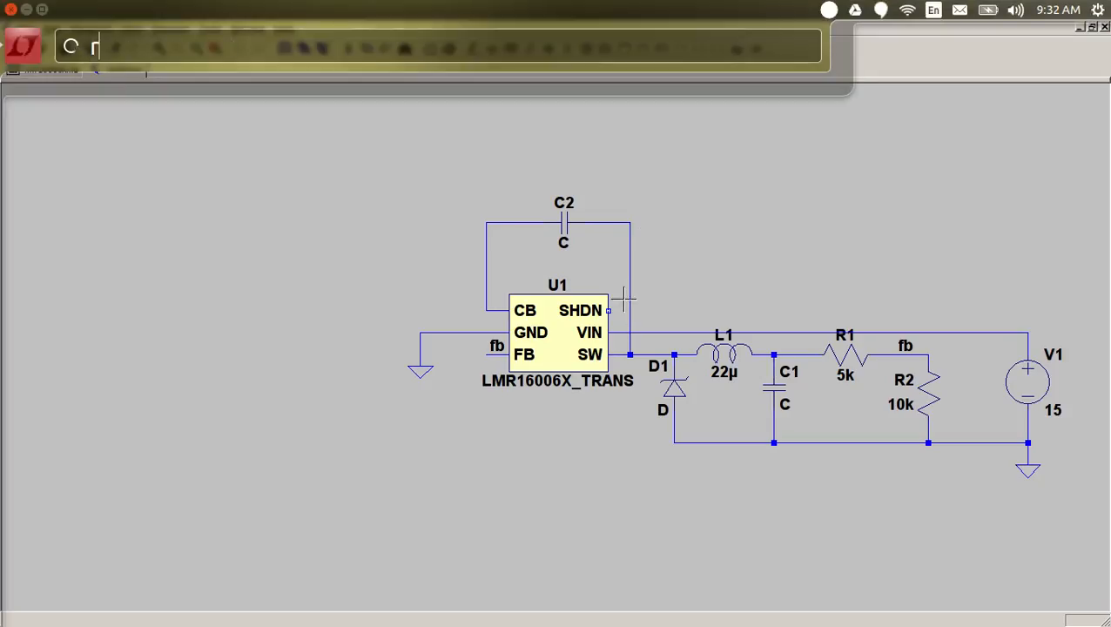
key("alt")
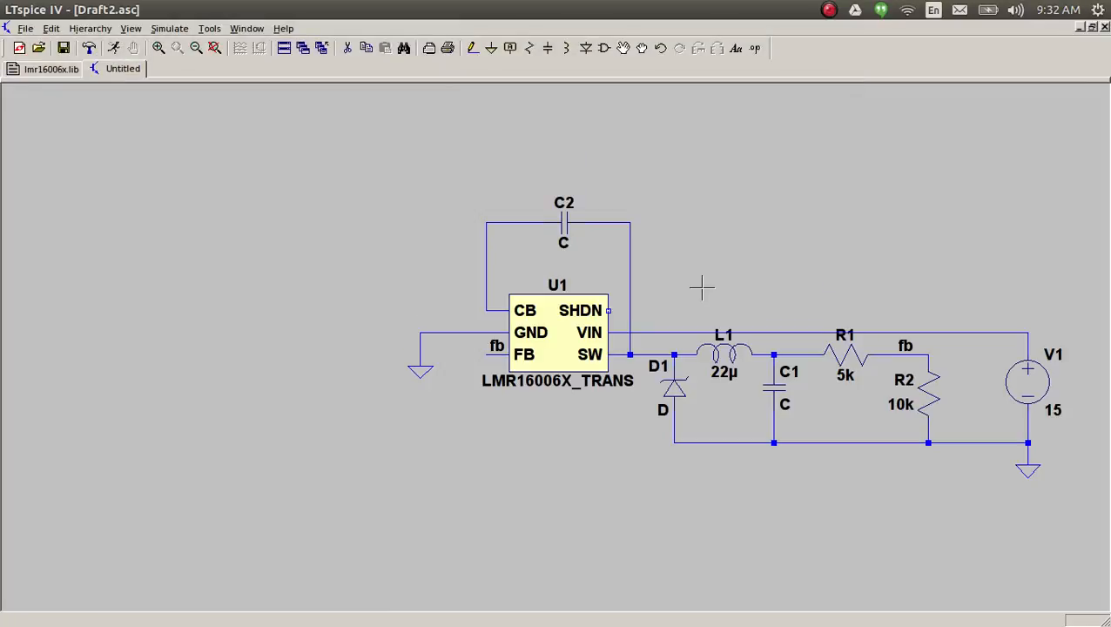
key("r")
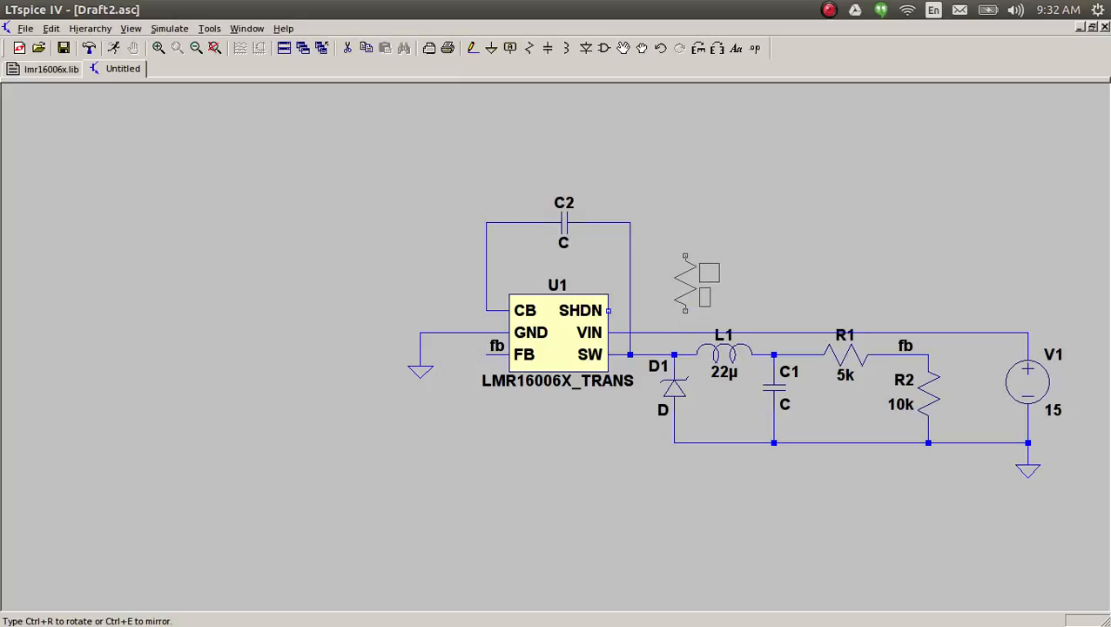
key("ctrl+r")
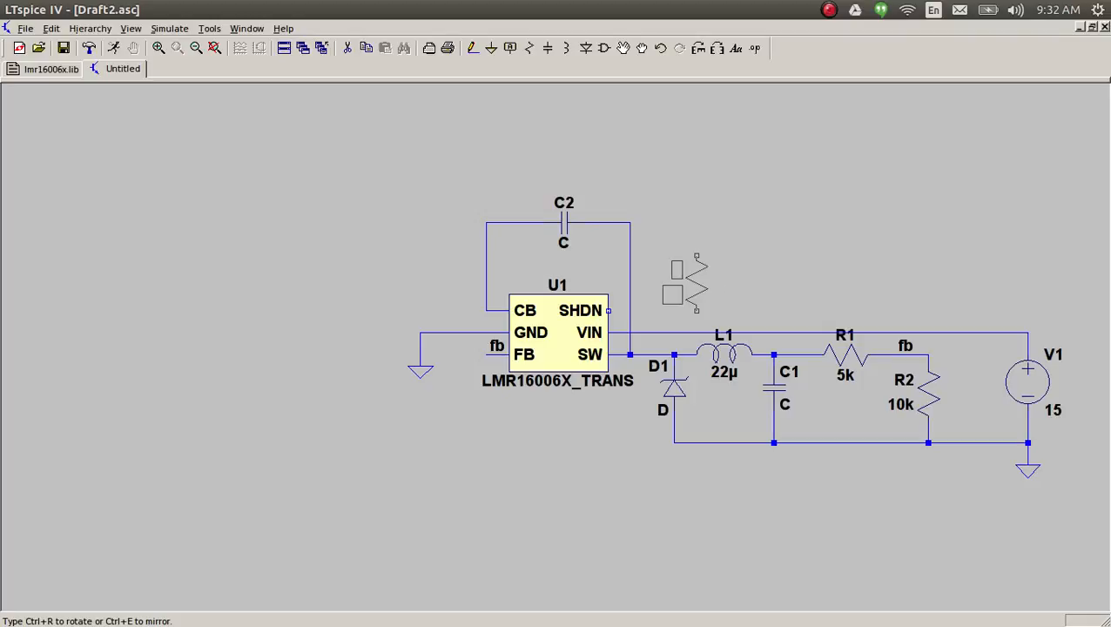
key("ctrl+r")
key("ctrl+r")
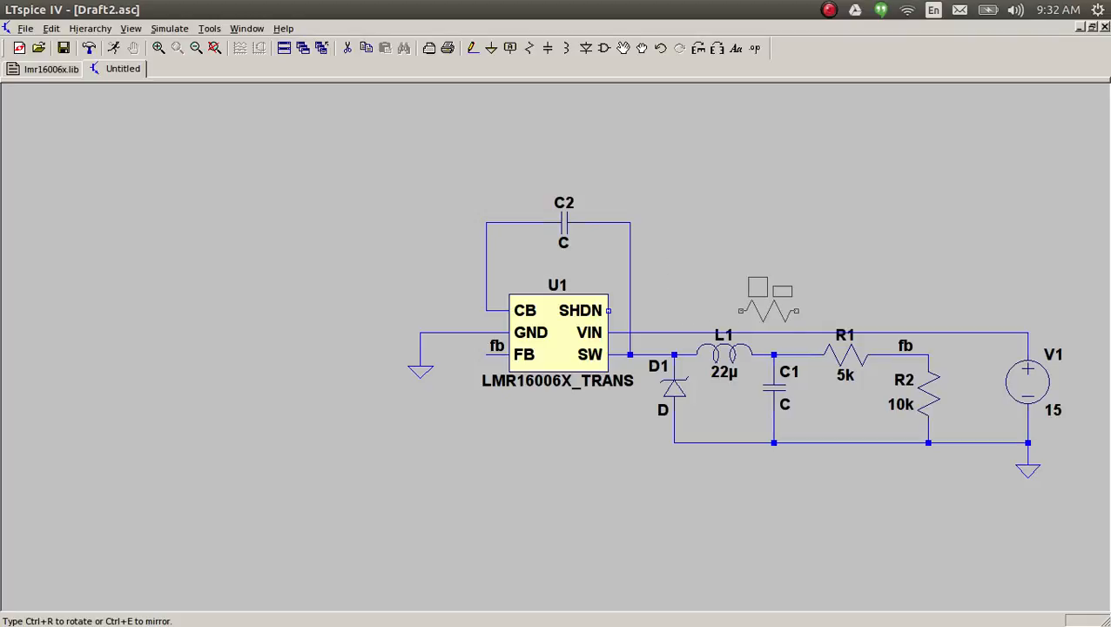
left_click(773, 311)
key("Escape")
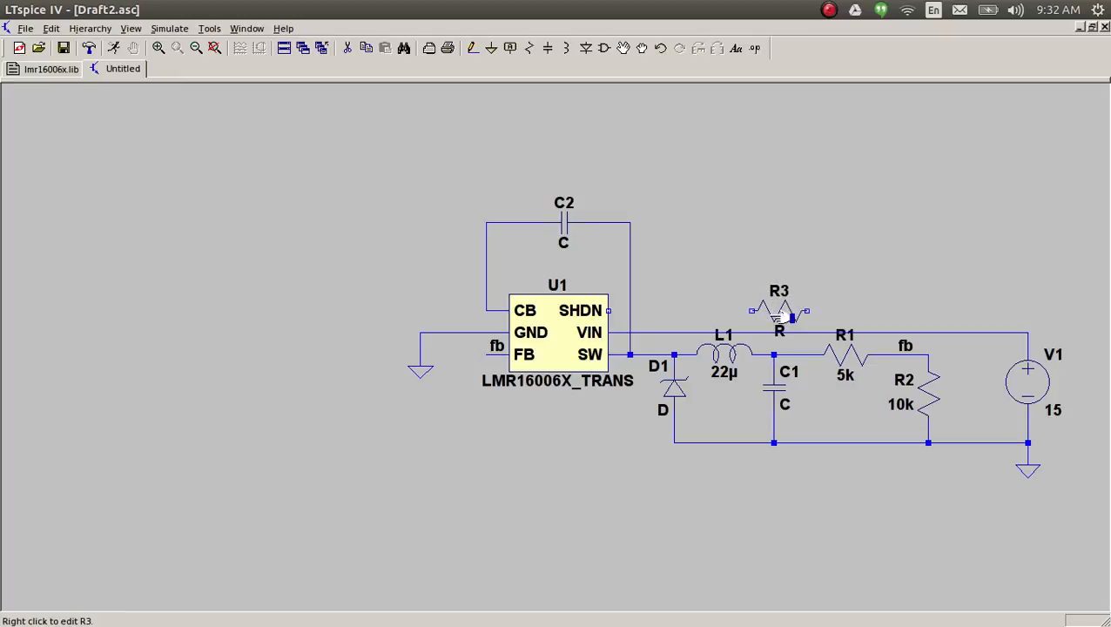
Step: Set R3's resistance to 100k
right_click(782, 311)
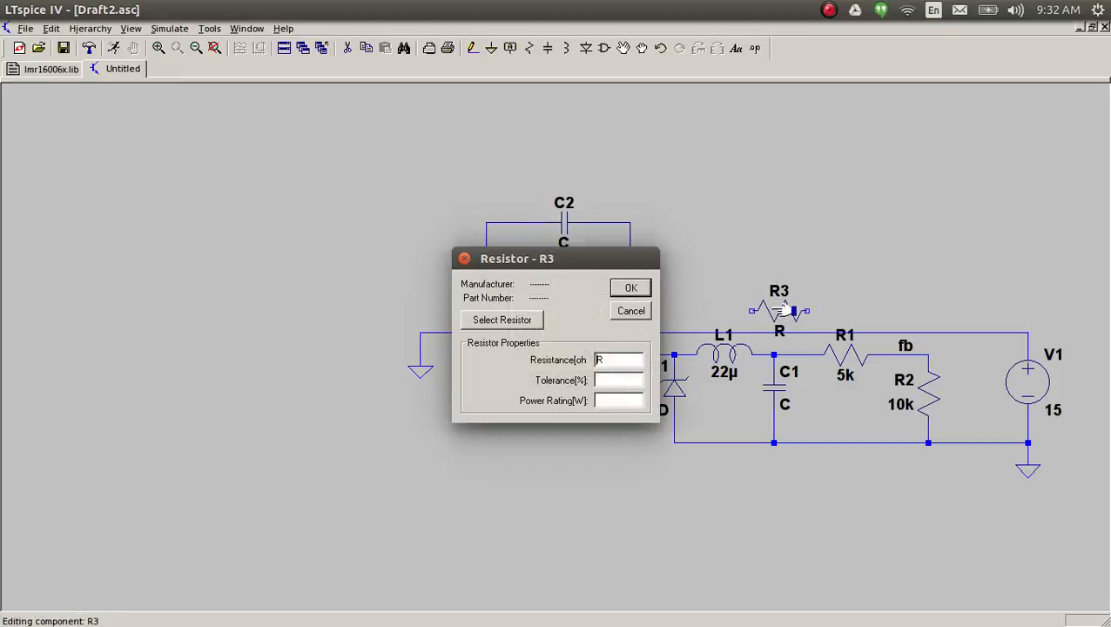
double_click(613, 357)
type("100k")
key("Return")
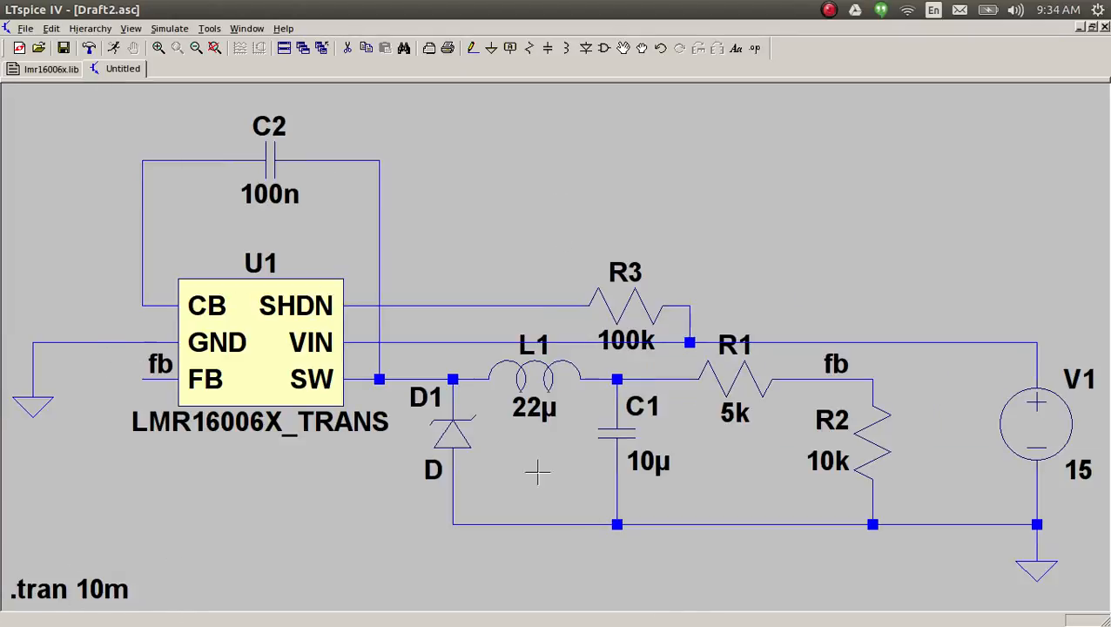
Step: Run the 10m transient simulation and dismiss the message box
left_click(114, 47)
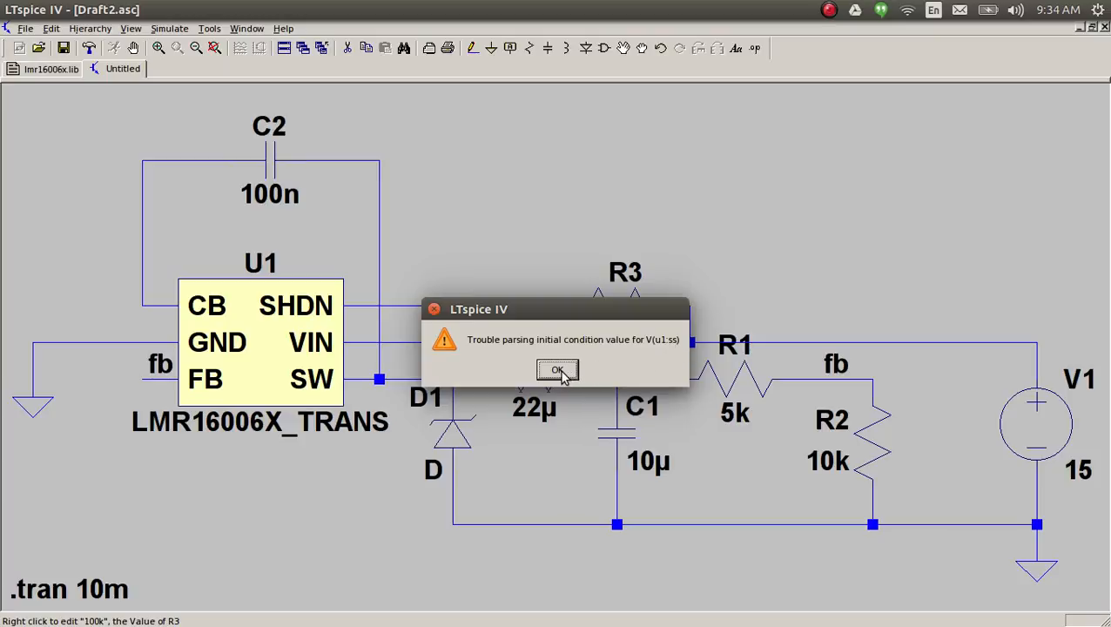
left_click(571, 373)
Step: Switch to the Terminal and open lmr16006x.lib from LTspice's lib/sub folder in vi
key("alt+Tab")
key("Return")
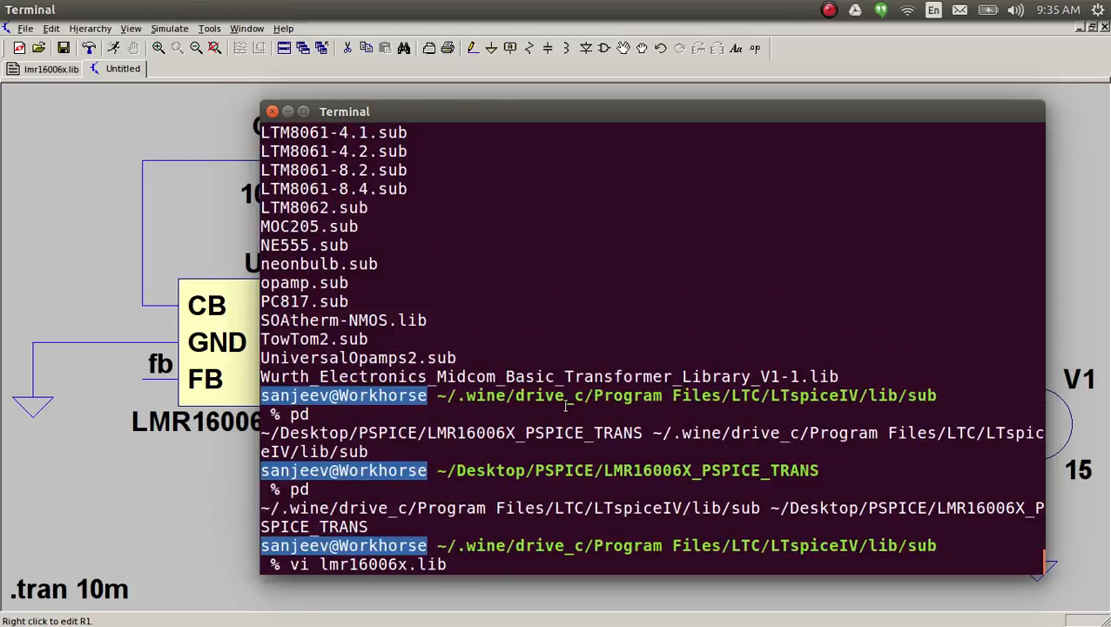
key("Return")
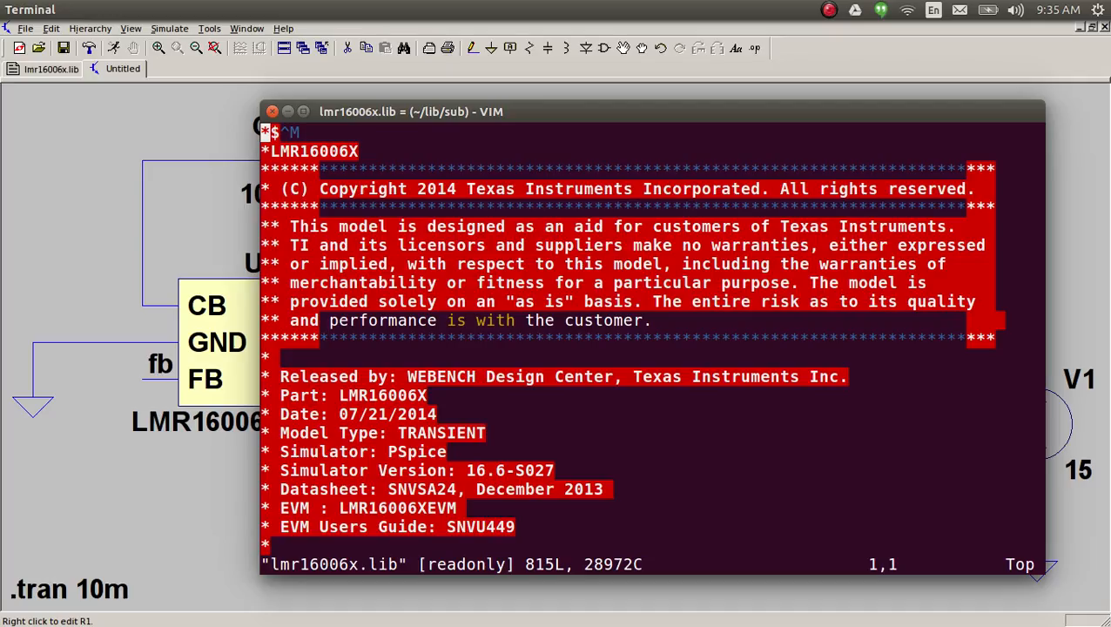
Step: Search the library file for SS and examine the application notes on the soft-start setting and the start of the LMR16006X_TRANS subcircuit
type("/SS")
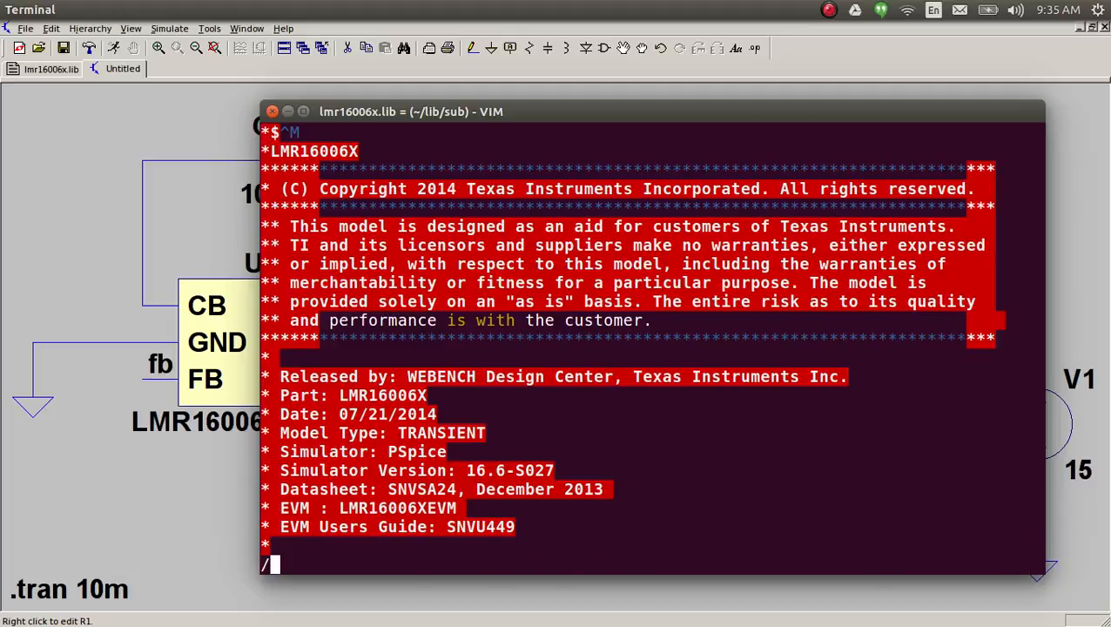
key("Return")
key("Down")
key("Down")
key("Down")
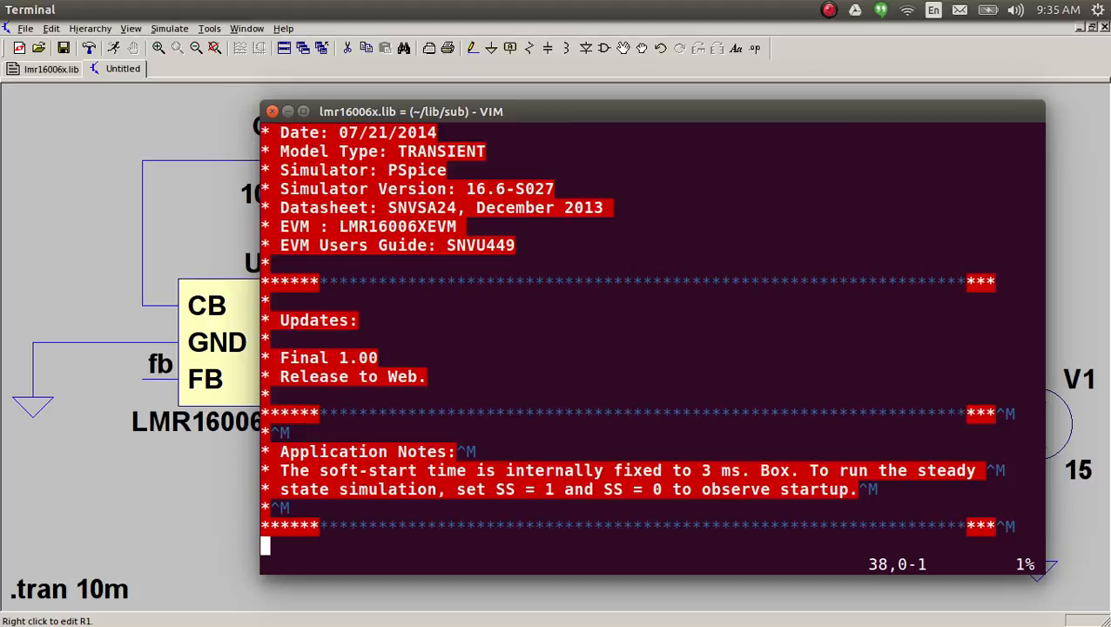
type("/SS")
key("Return")
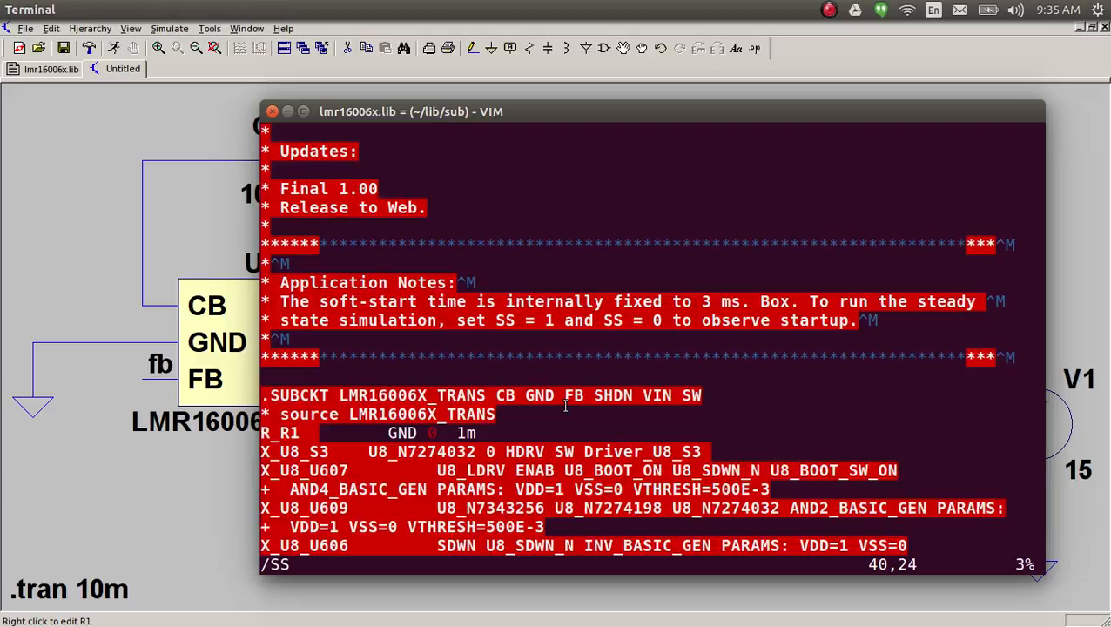
Step: Insert the line "V_SS SS GND 1" directly below the "* source LMR16006X_TRANS" comment in the subcircuit
key("i")
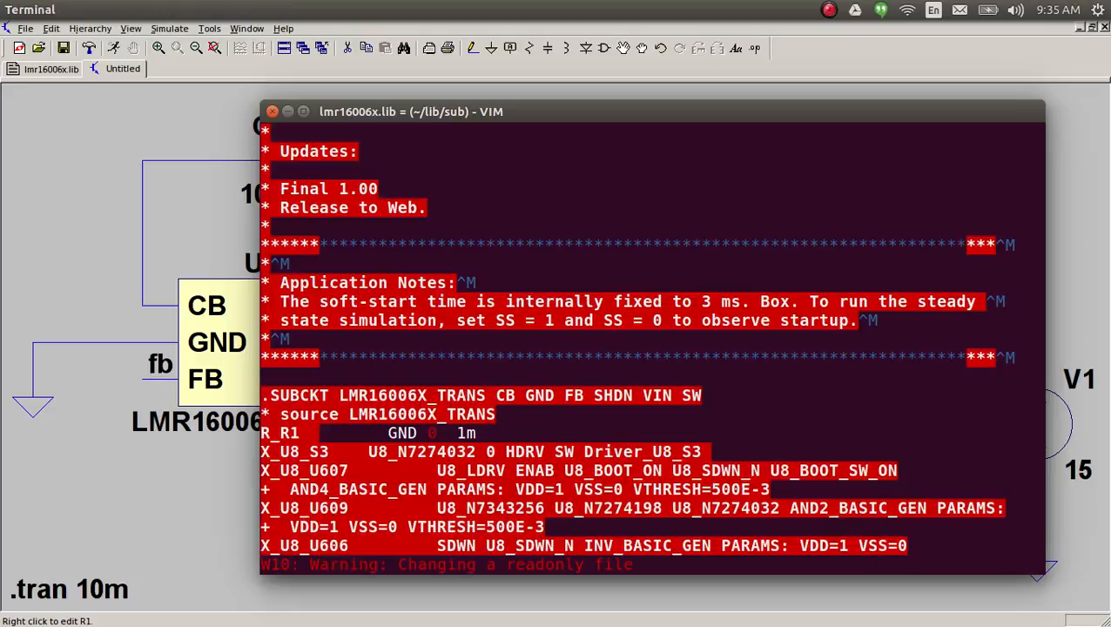
key("Return")
type("V")
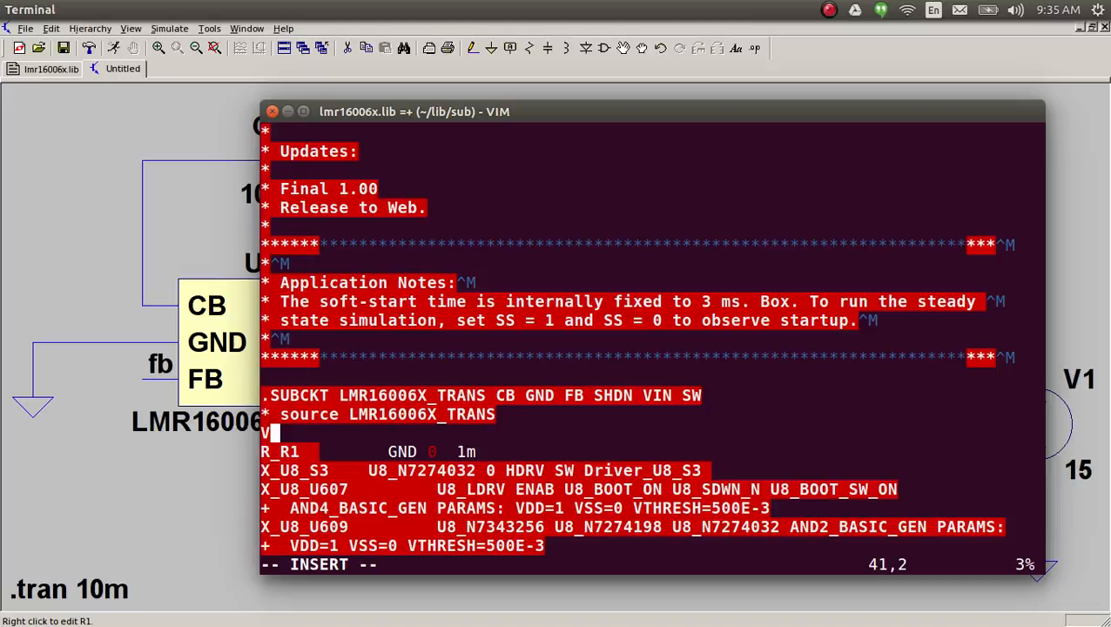
type("_SS ")
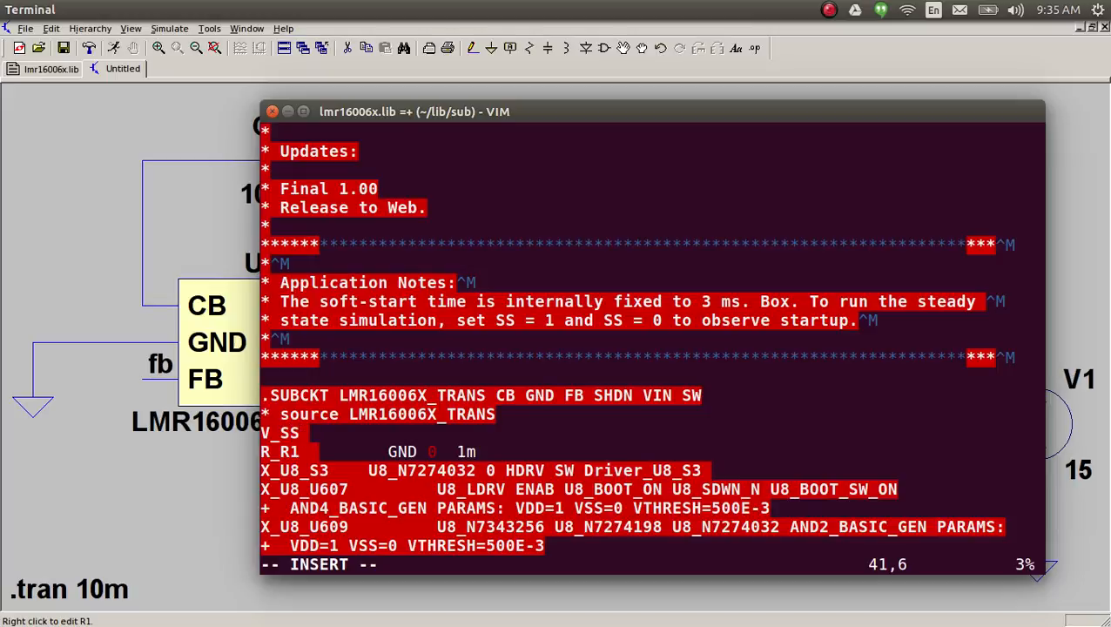
type("SS GND")
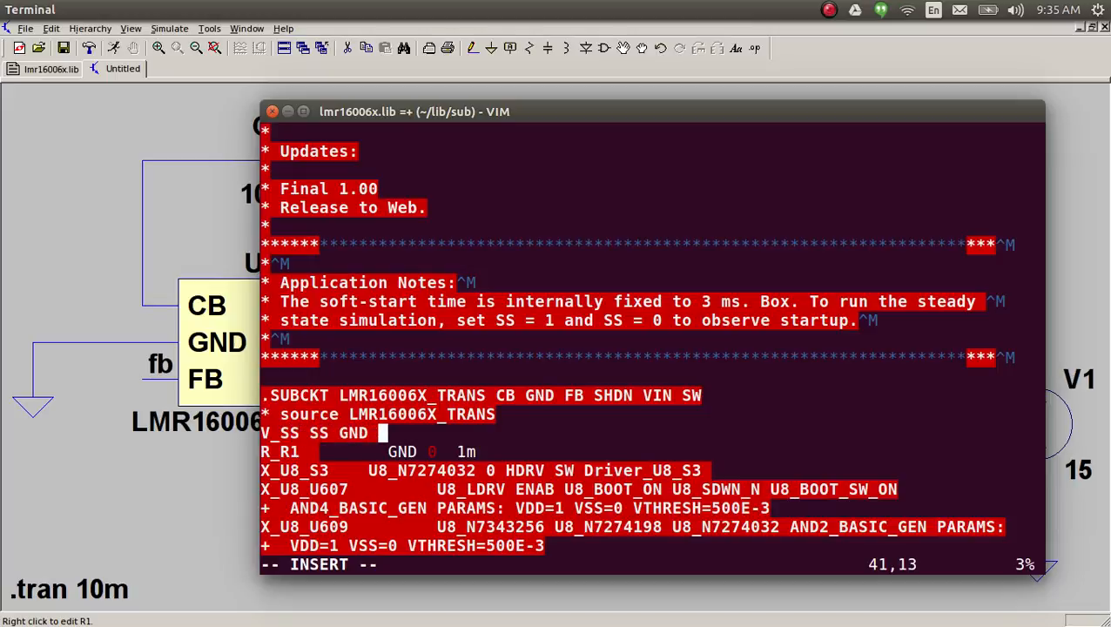
key("BackSpace")
key("BackSpace")
key("BackSpace")
key("BackSpace")
type("GND 1")
key("Escape")
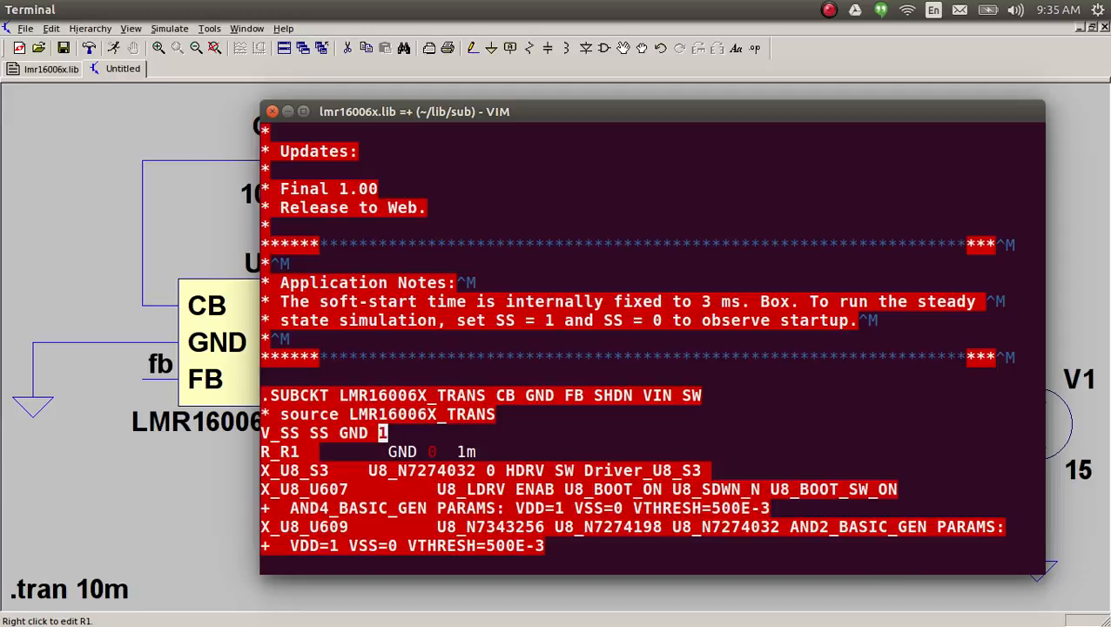
Step: Force-write the read-only lmr16006x.lib and quit the editor
type(":wq")
key("Return")
type(":w!")
key("Return")
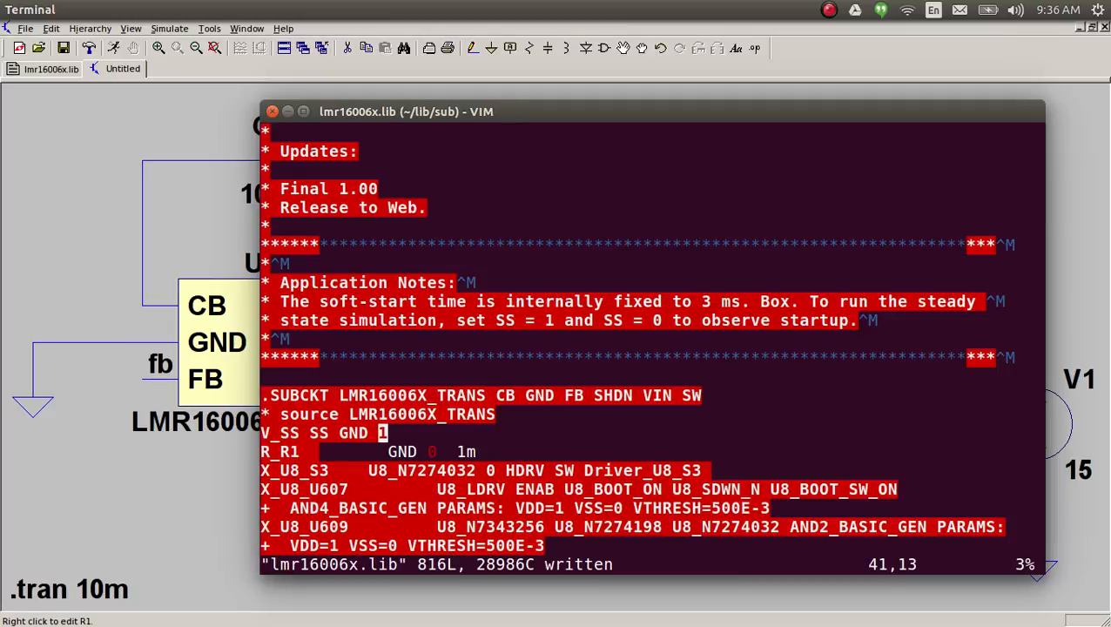
type(":q")
key("Return")
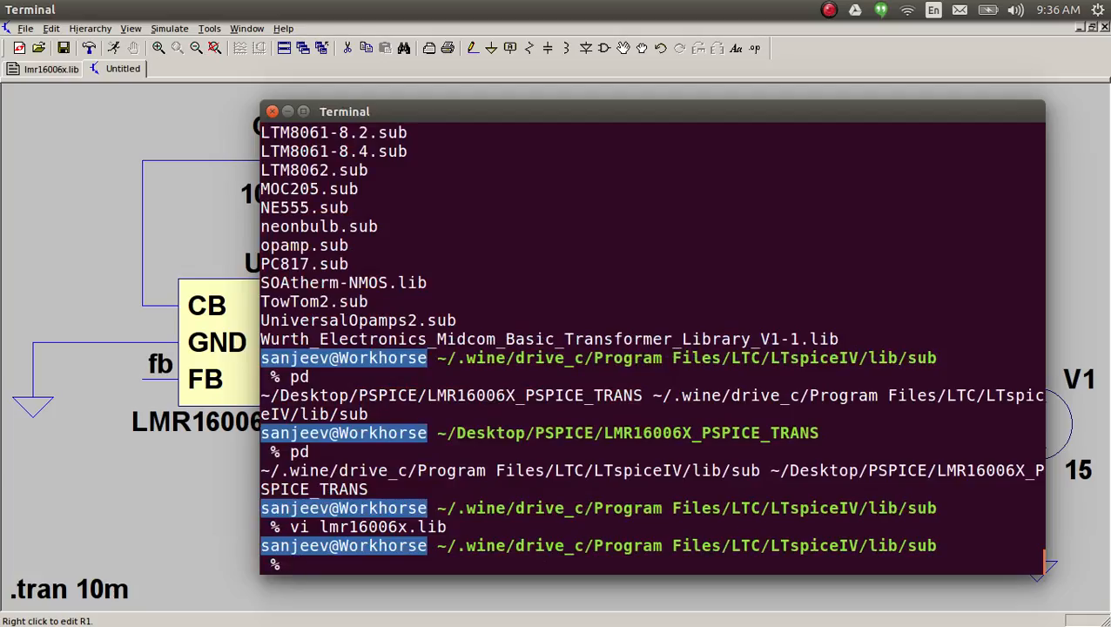
Step: Return to the LTspice schematic and try running the transient simulation with the edited library, dismissing any alert
left_click(61, 175)
left_click(114, 48)
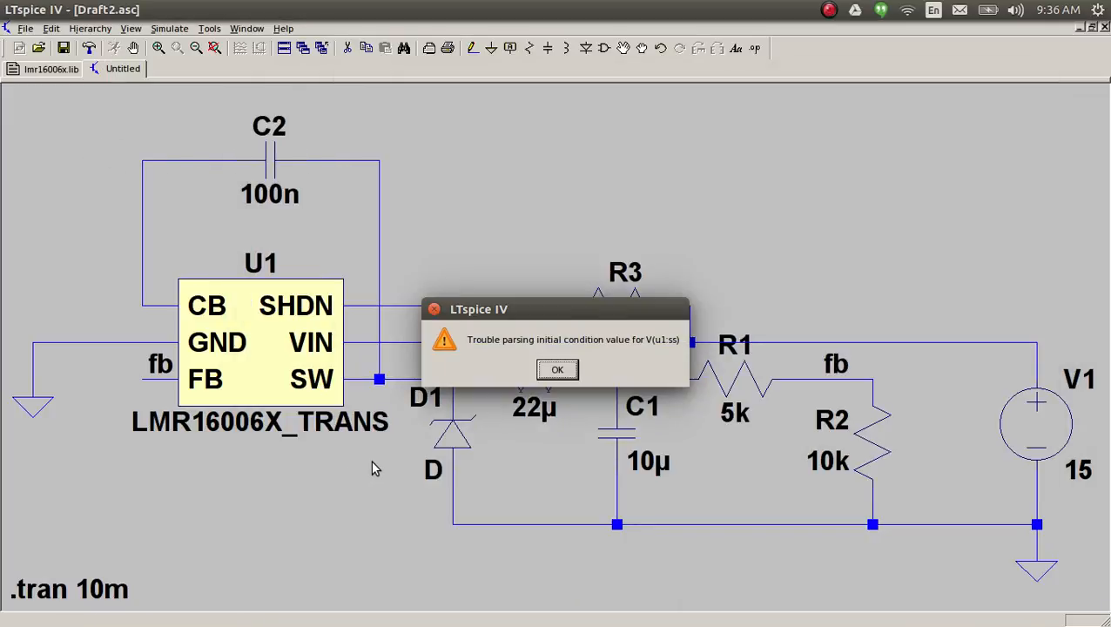
left_click(558, 369)
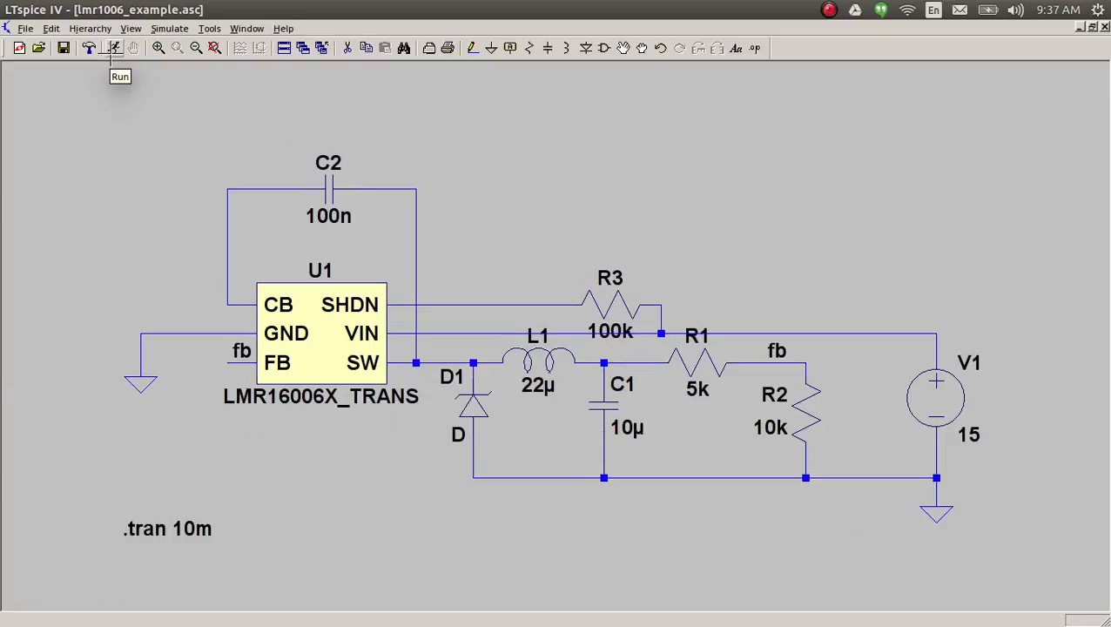
left_click(113, 51)
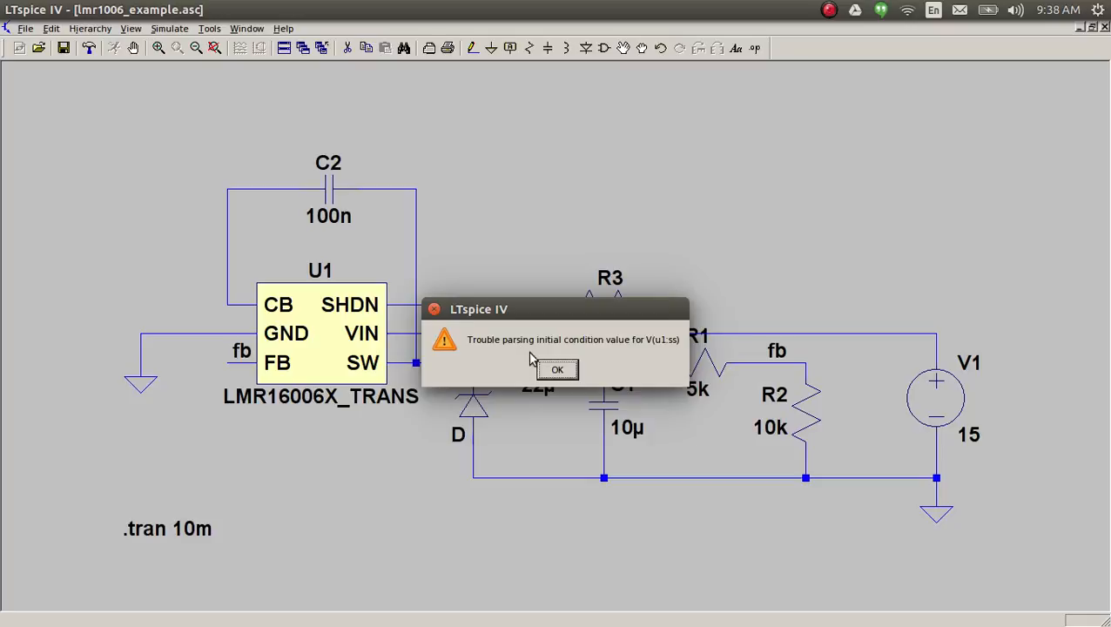
left_click(555, 370)
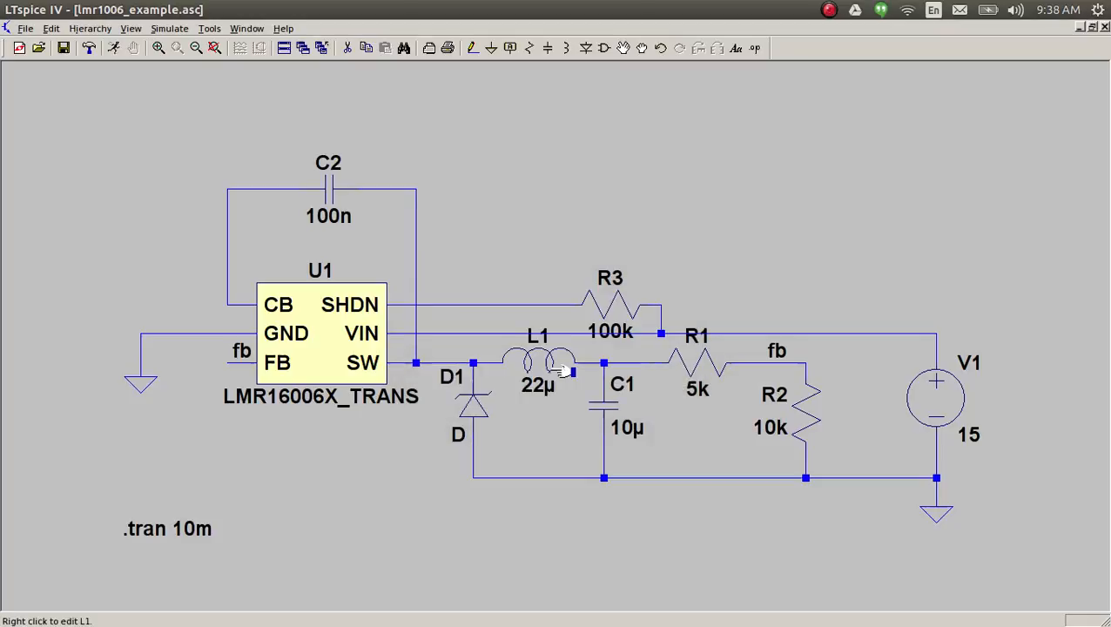
Step: In the Terminal's vi session, find V_SS in lmr16006x.lib and delete the line "V_SS SS GND 1"
key("alt+Tab")
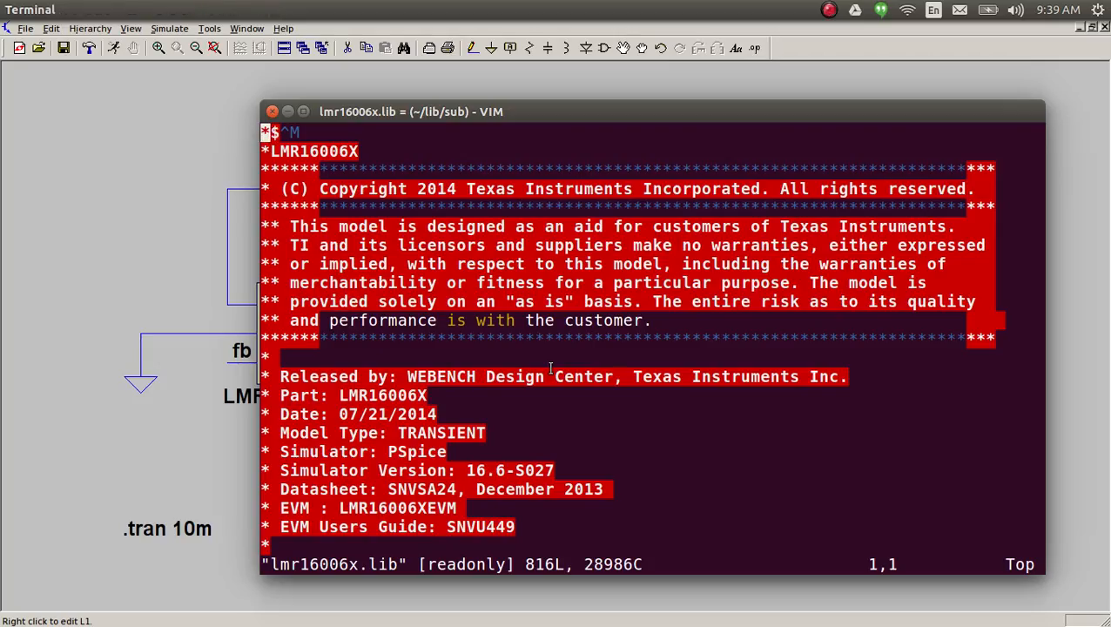
type("/V_SS")
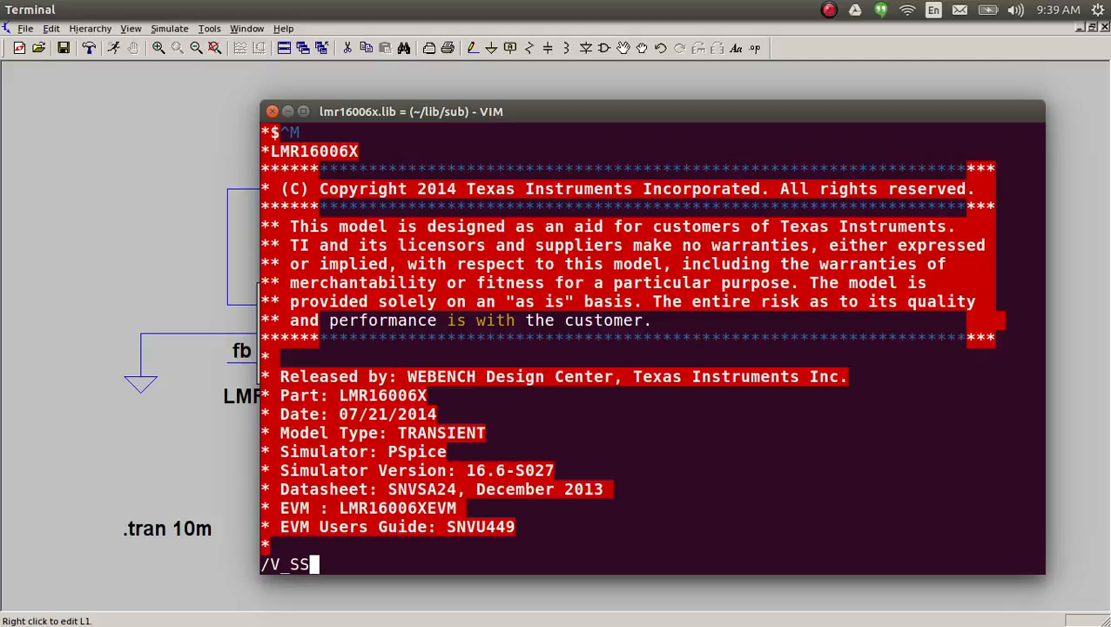
key("Return")
key("i")
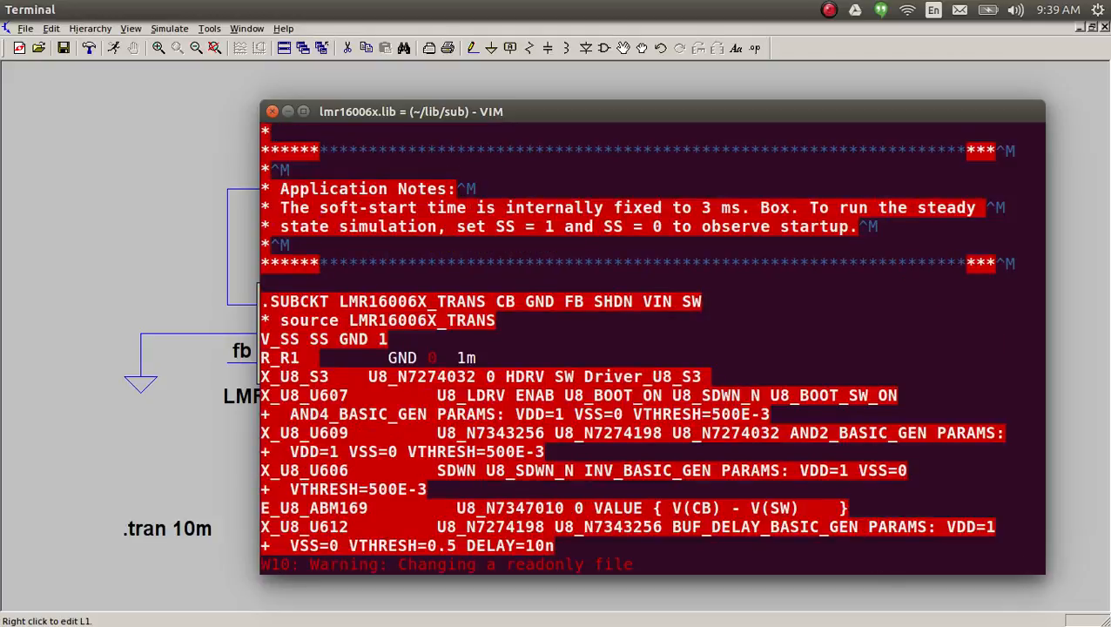
key("Escape")
key("d")
key("d")
Step: Force-write the read-only lmr16006x.lib without the V_SS line
type(":w")
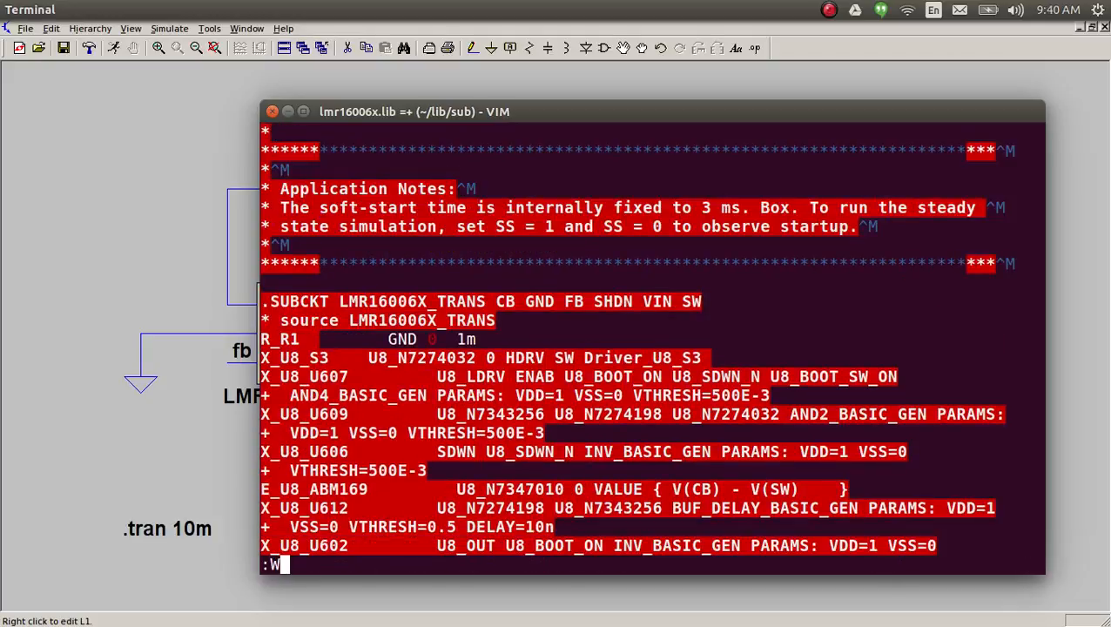
type("!")
key("Return")
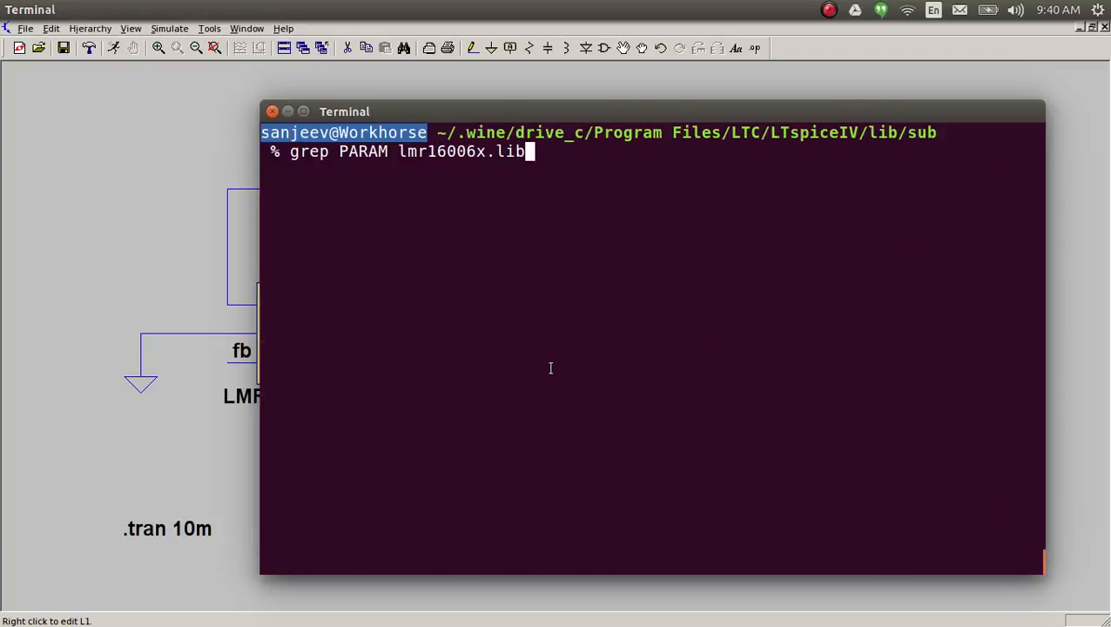
Step: Run grep for PARAM on lmr16006x.lib and examine how the subcircuits declare their parameters
key("Return")
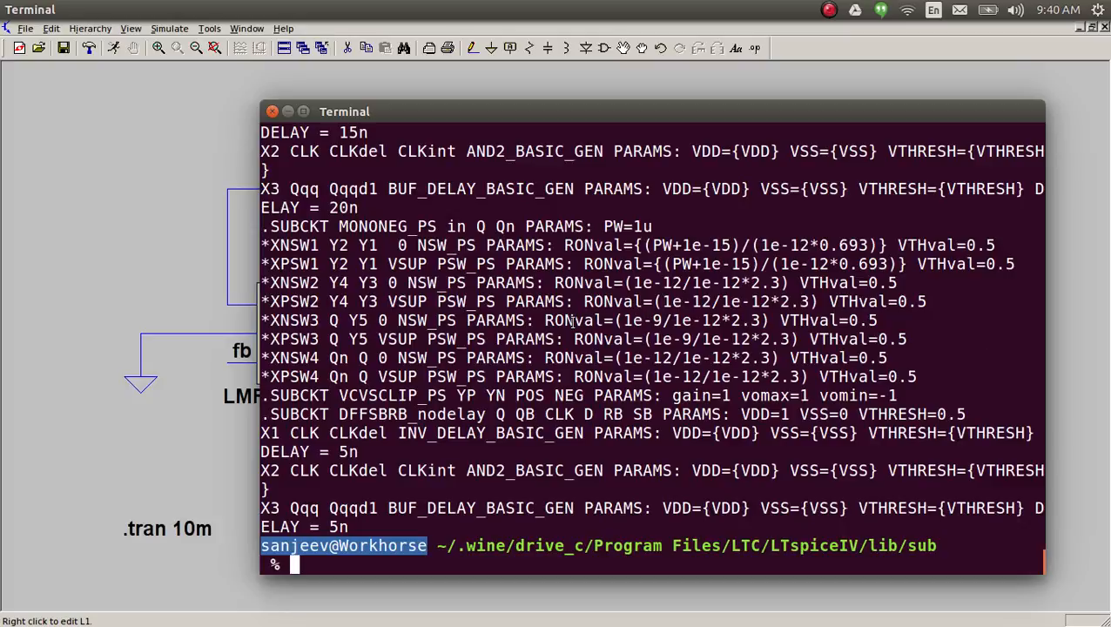
scroll(571, 321, "up", 1)
scroll(571, 321, "up", 2)
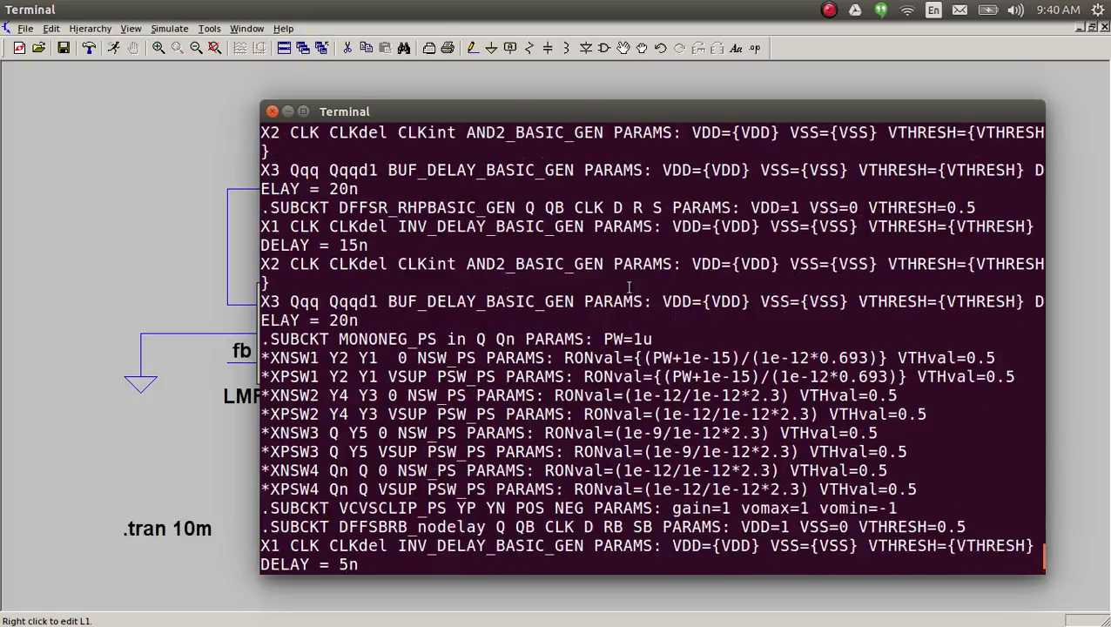
scroll(565, 309, "up", 2)
scroll(564, 307, "up", 3)
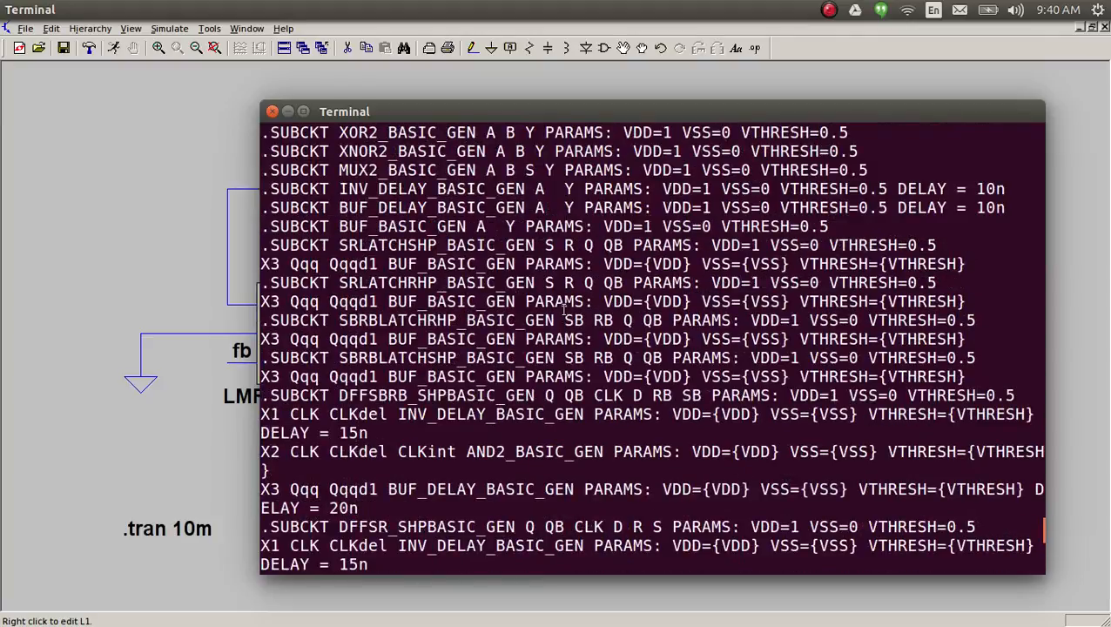
scroll(565, 307, "down", 10)
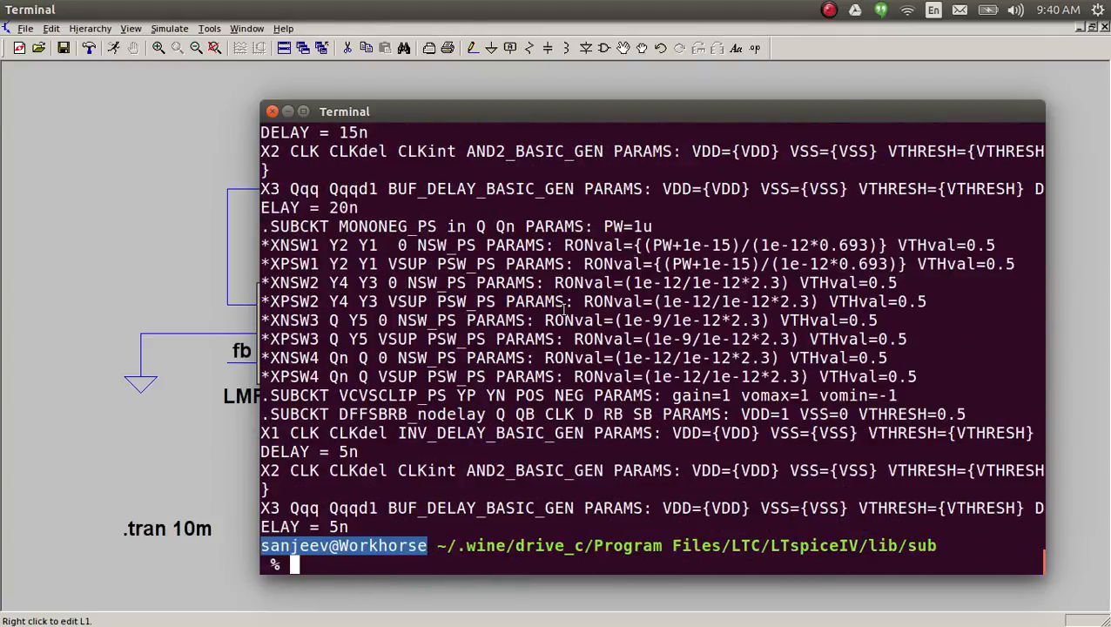
Step: Narrow the PARAM search of lmr16006x.lib to lines containing VDD by piping it through a second grep
type("grep PARAM lmr16006x.lib ")
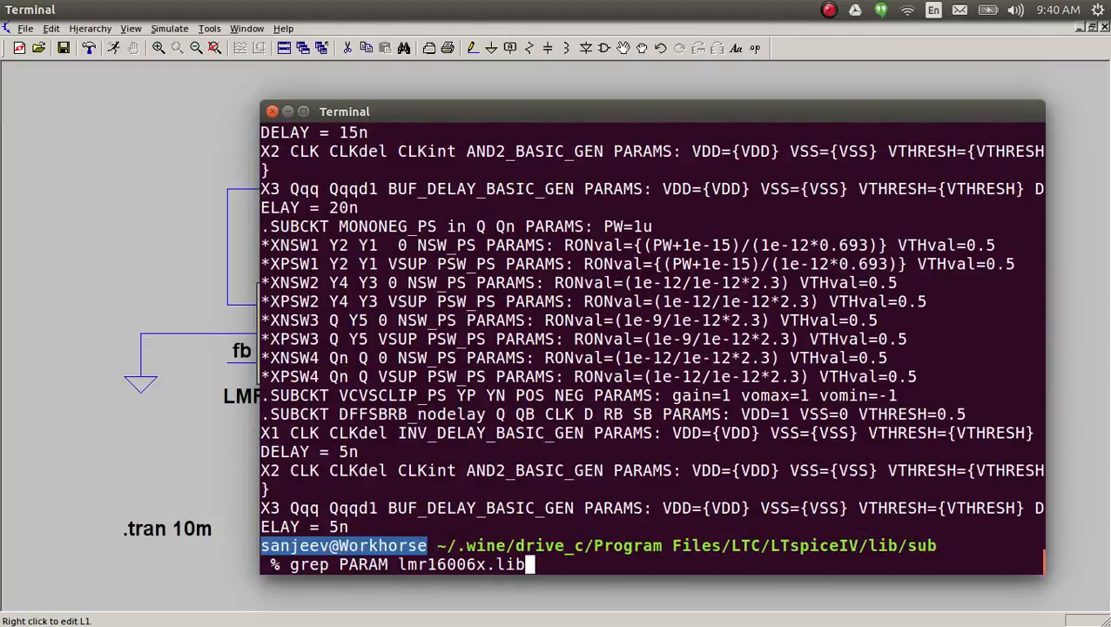
type("| grep VDD")
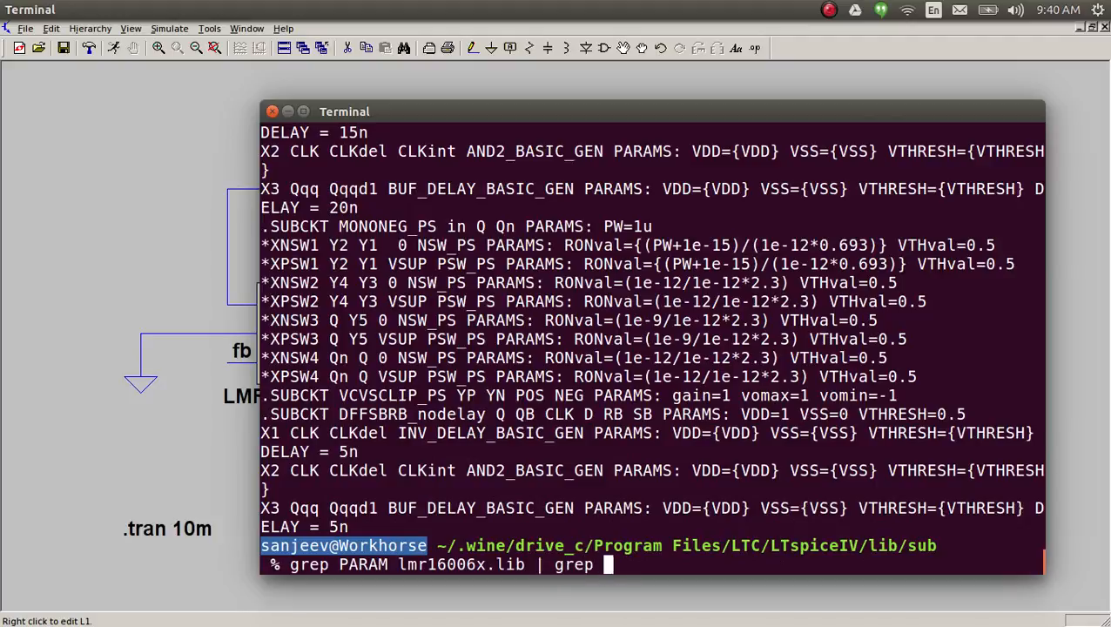
key("Return")
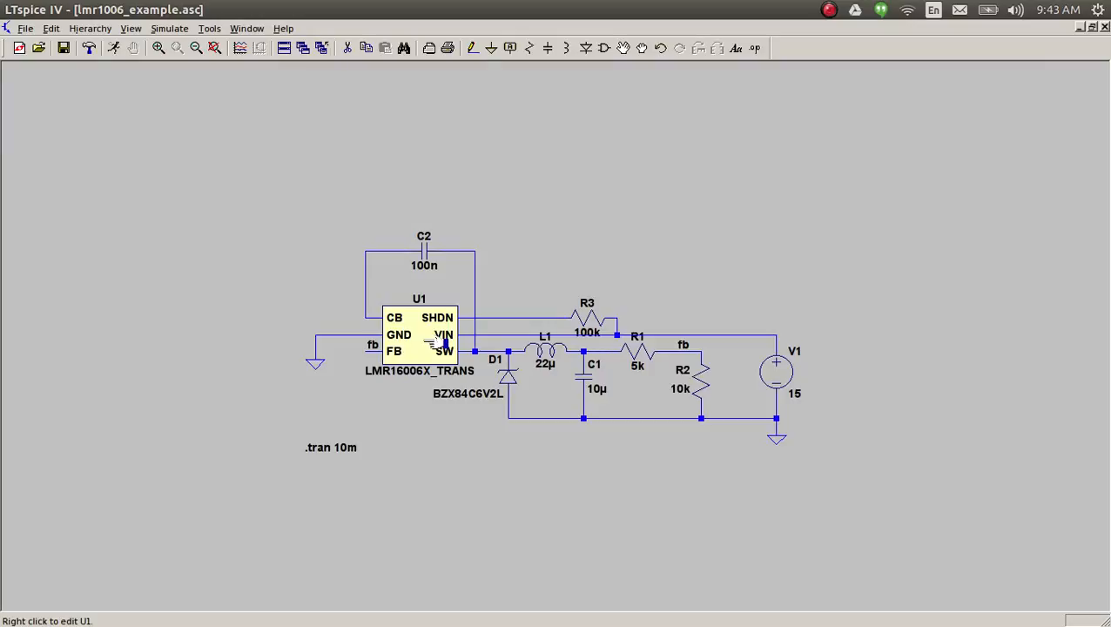
Step: Check the SpiceLine attribute of converter U1 in the lmr1006_example schematic and accept it as is
right_click(443, 342)
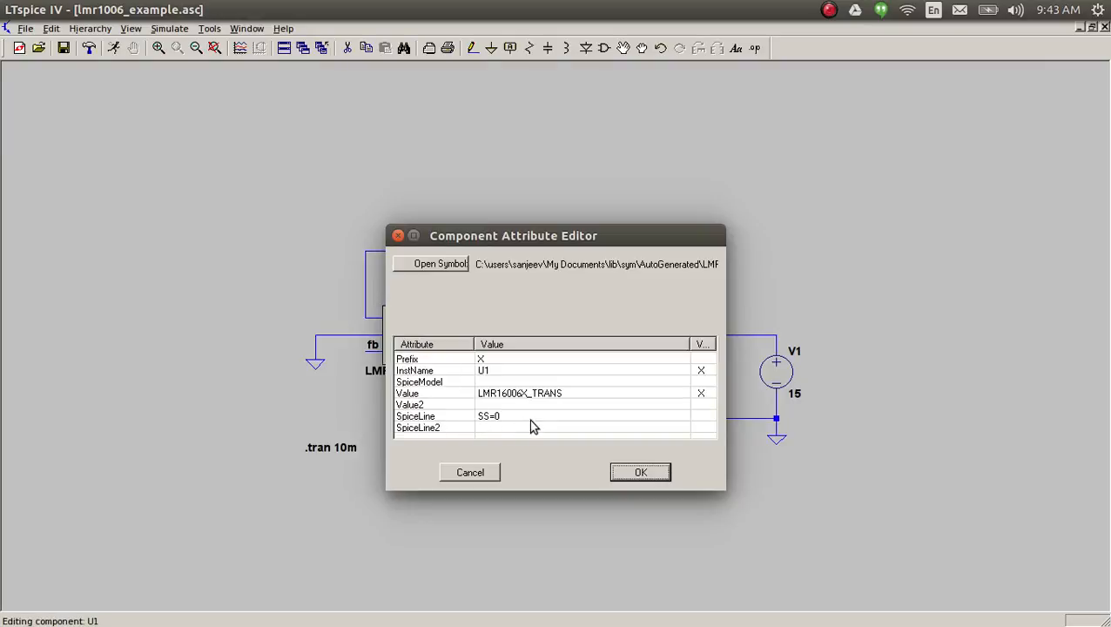
left_click(638, 473)
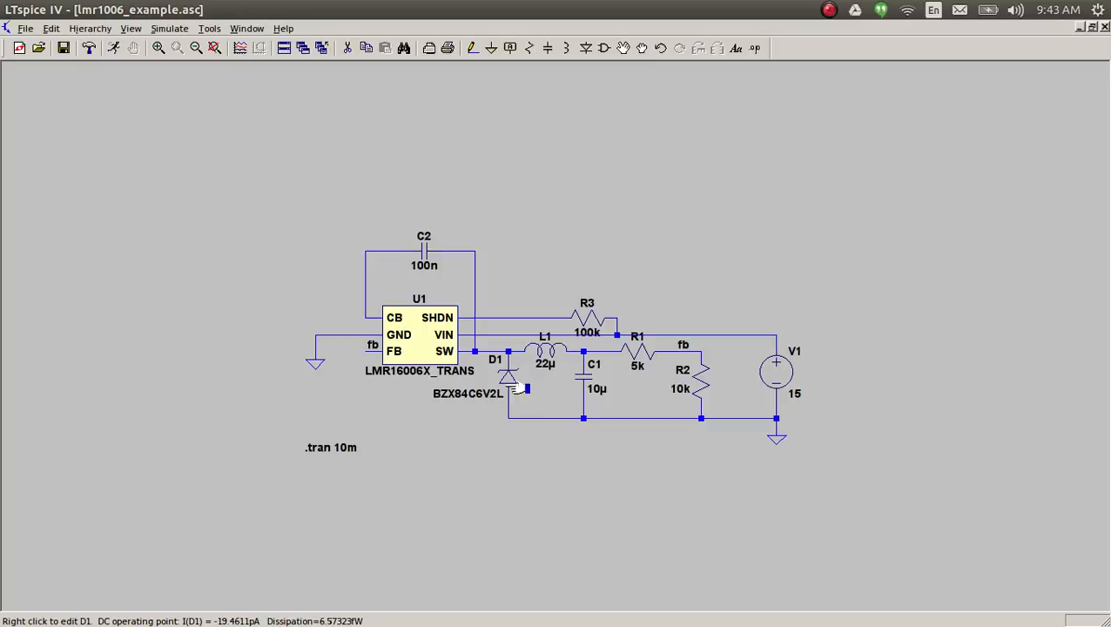
key("alt")
left_click(503, 268)
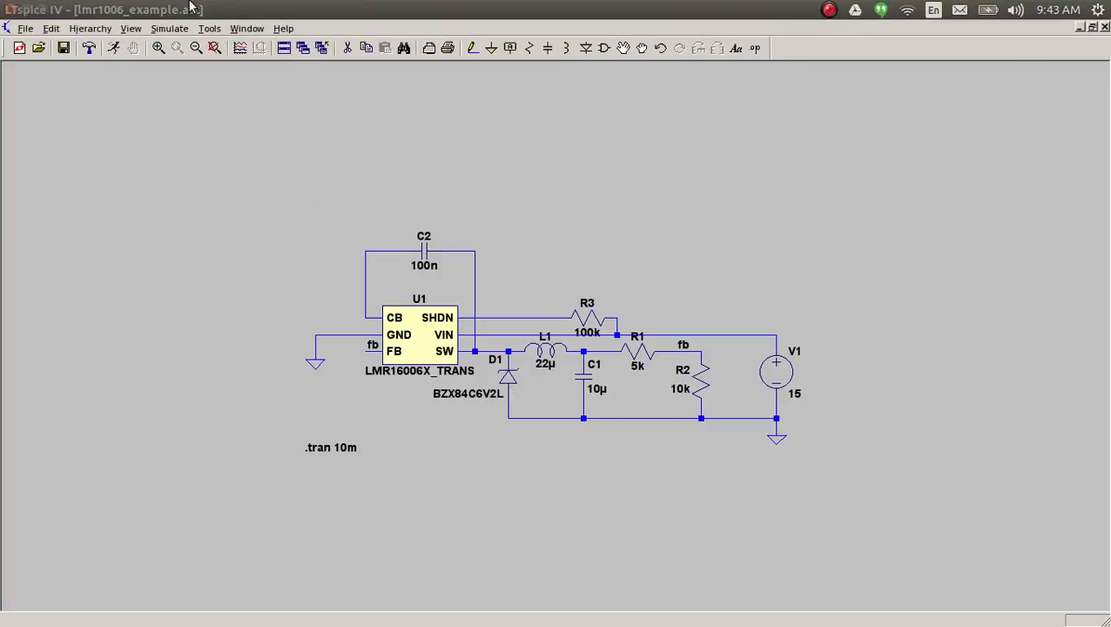
Step: Run the transient simulation and plot the voltages of the fb node and the VIN supply net
left_click(114, 48)
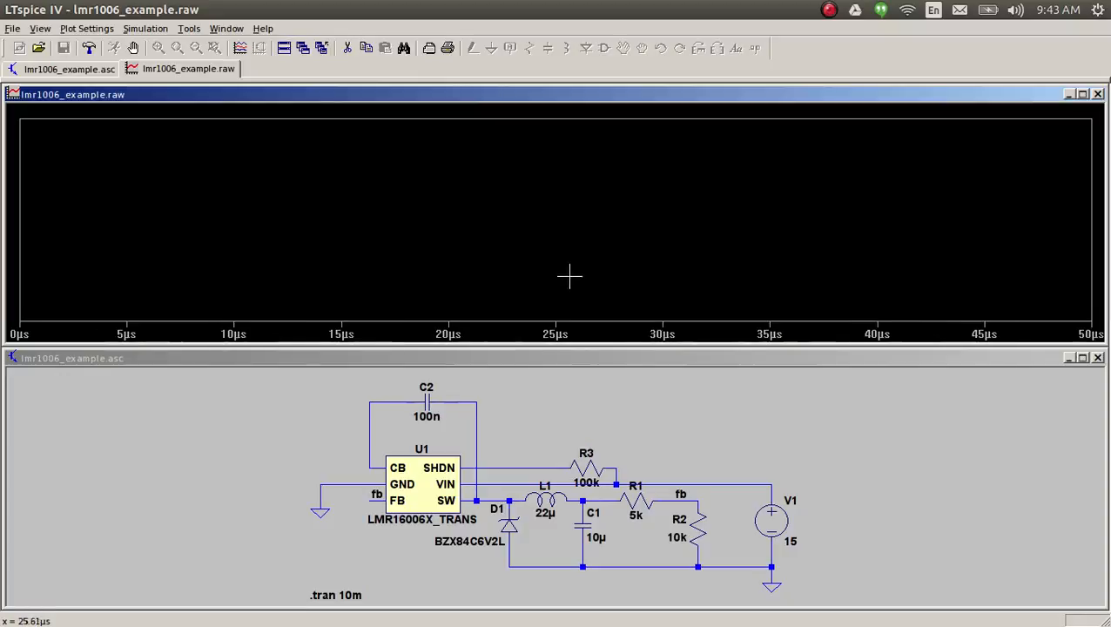
left_click(680, 494)
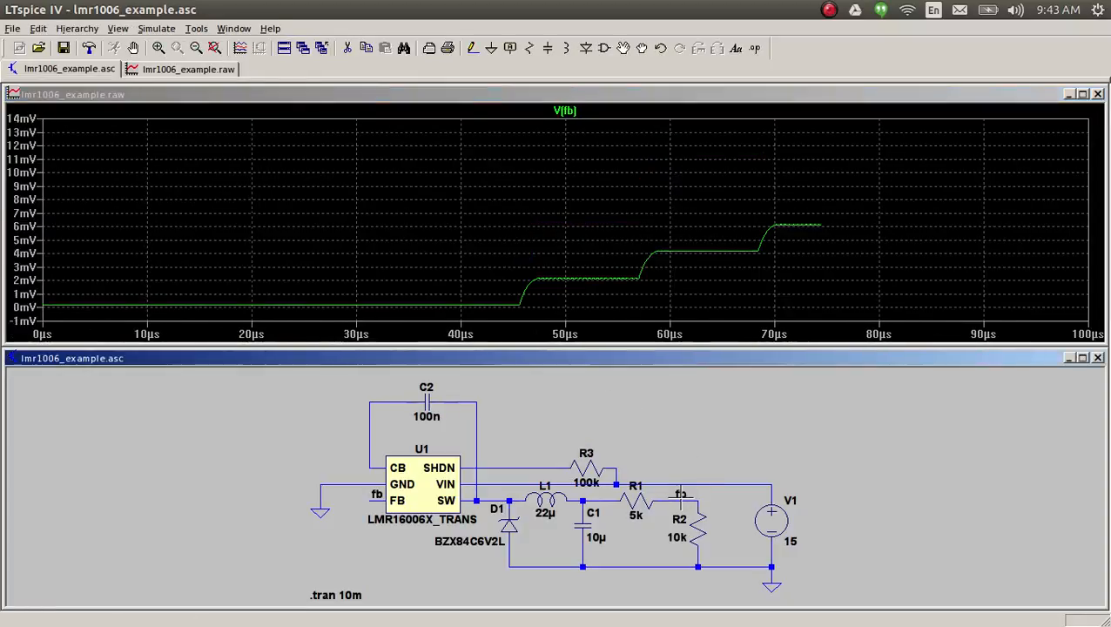
left_click(734, 483)
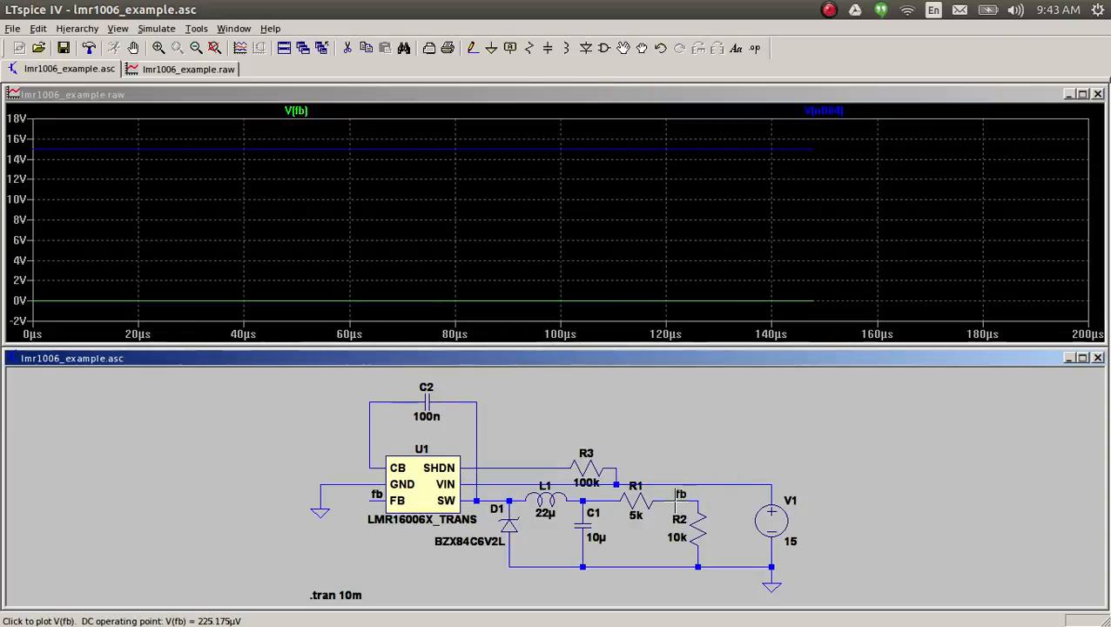
left_click(676, 498)
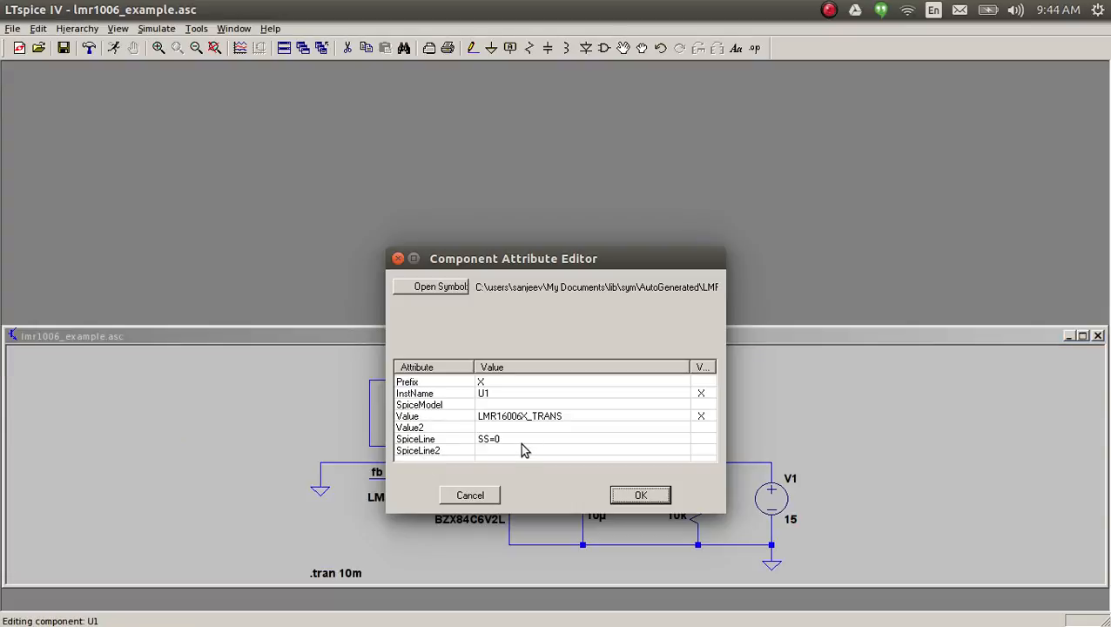
Step: Change the SS parameter in U1's SpiceLine attribute to 1
left_click(507, 438)
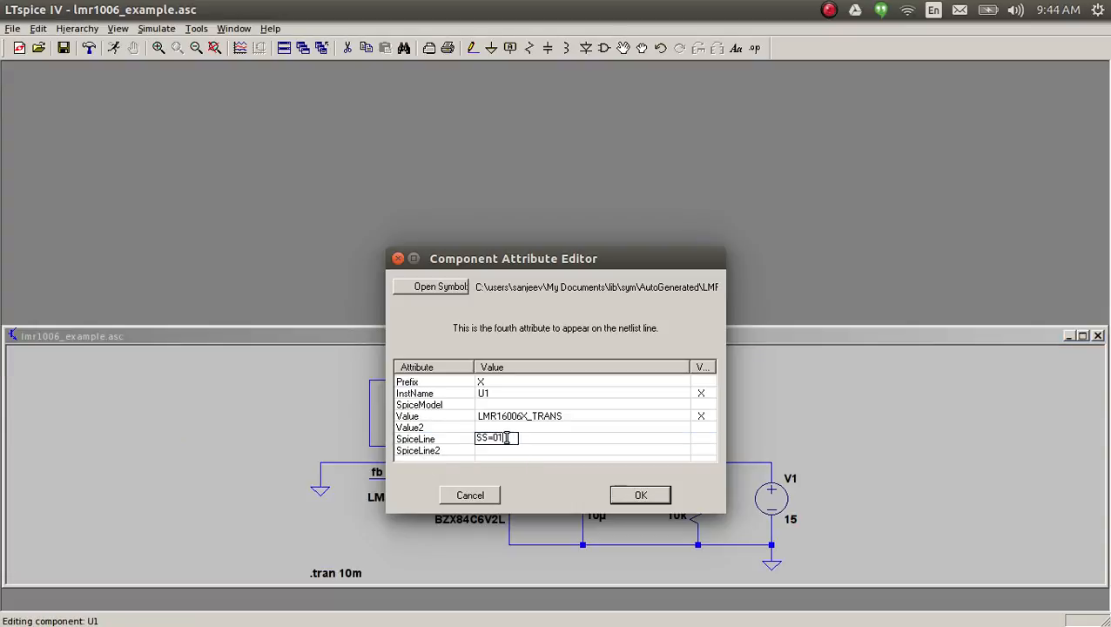
left_click(642, 494)
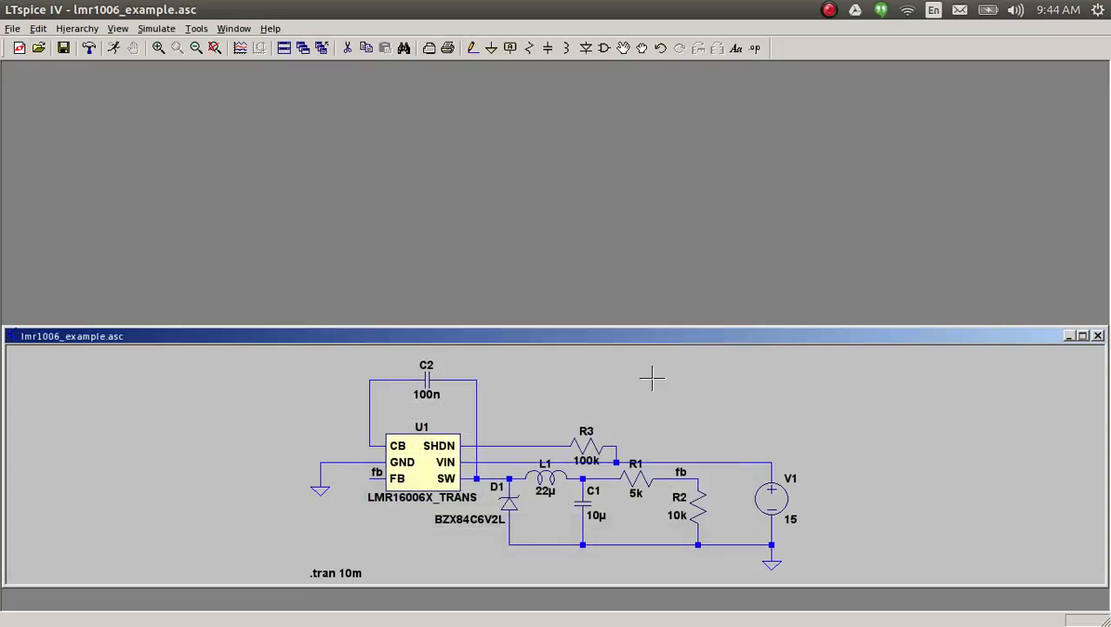
Step: Rerun the transient simulation with the new SS value and plot the fb node voltage
left_click(113, 47)
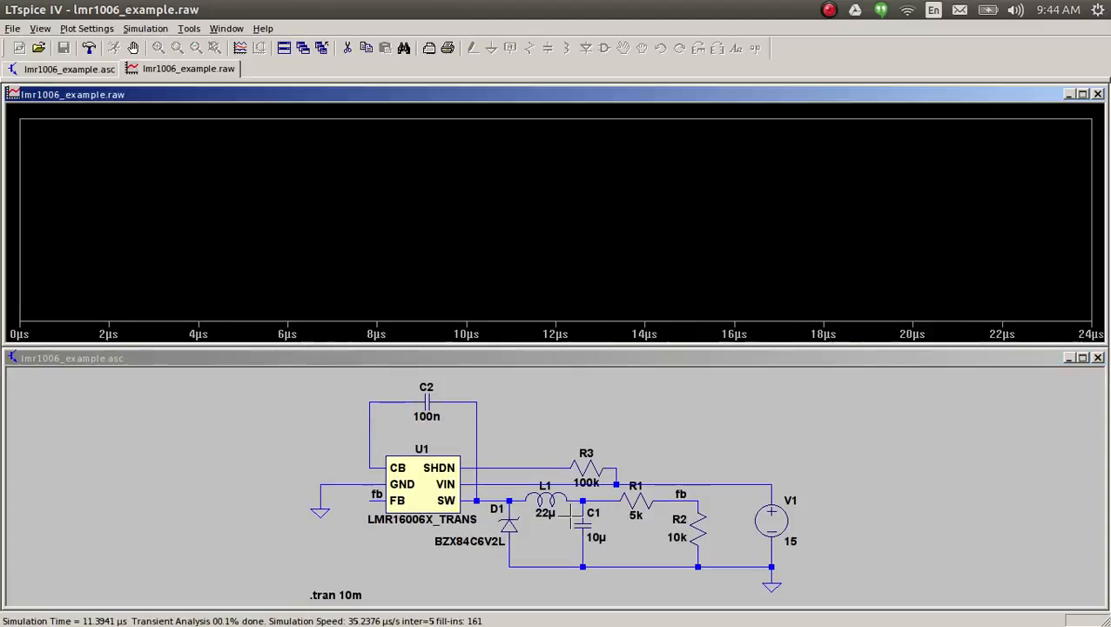
left_click(687, 498)
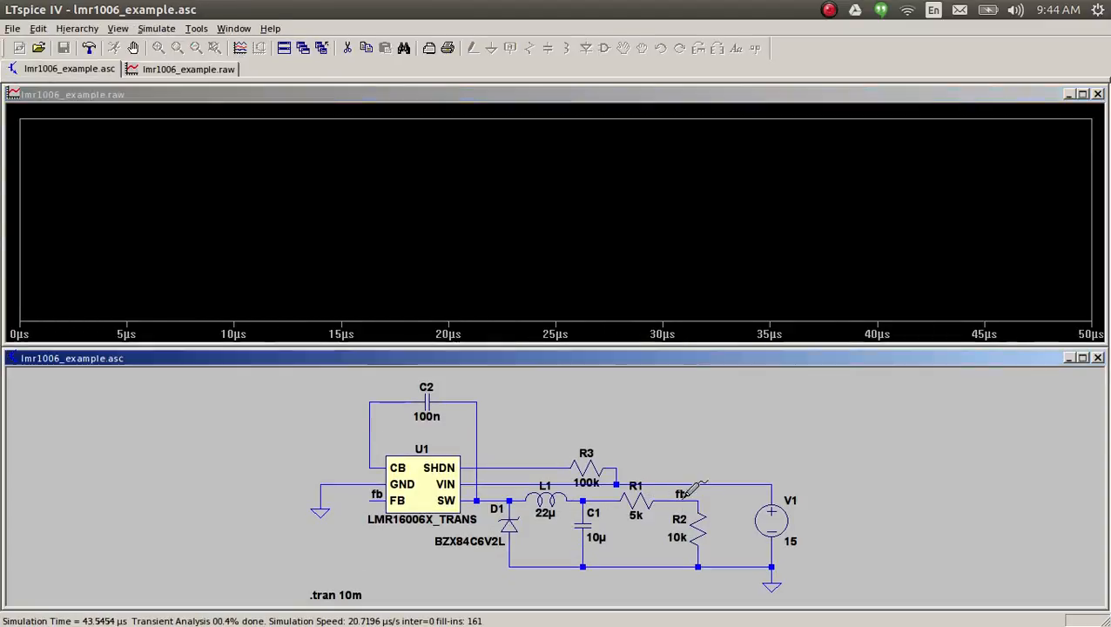
left_click(688, 494)
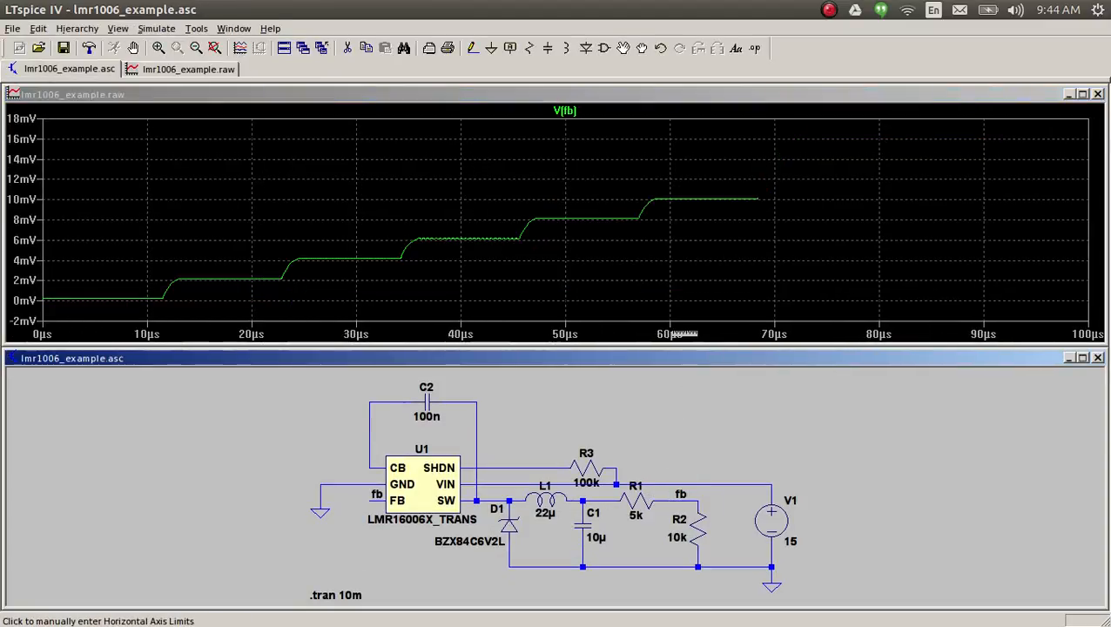